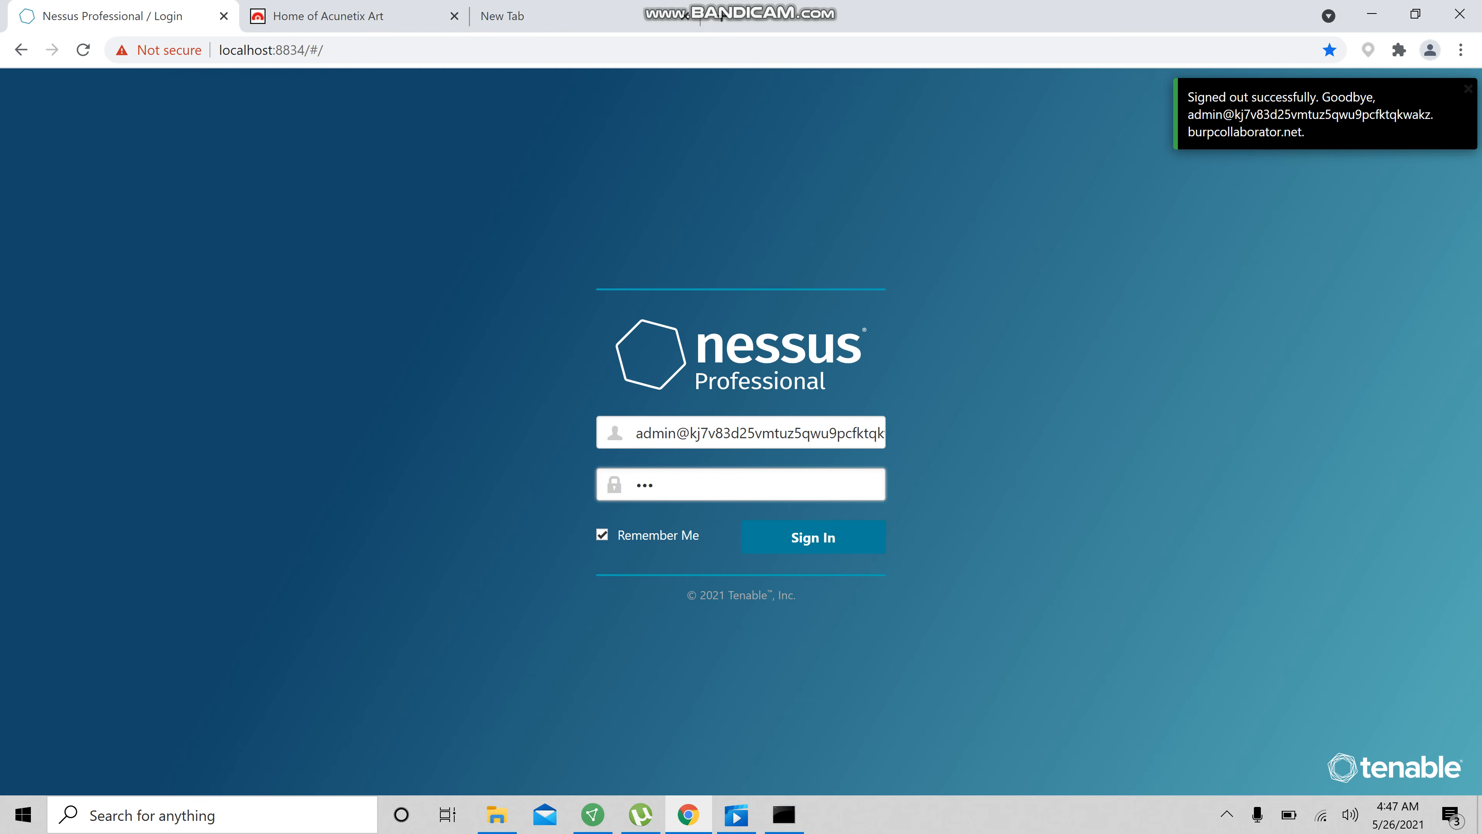
# Sign in with the account password and dismiss the welcome dialog
pyautogui.press('BackSpace')
pyautogui.press('BackSpace')
pyautogui.write('••••••••••••')
pyautogui.press('Return')
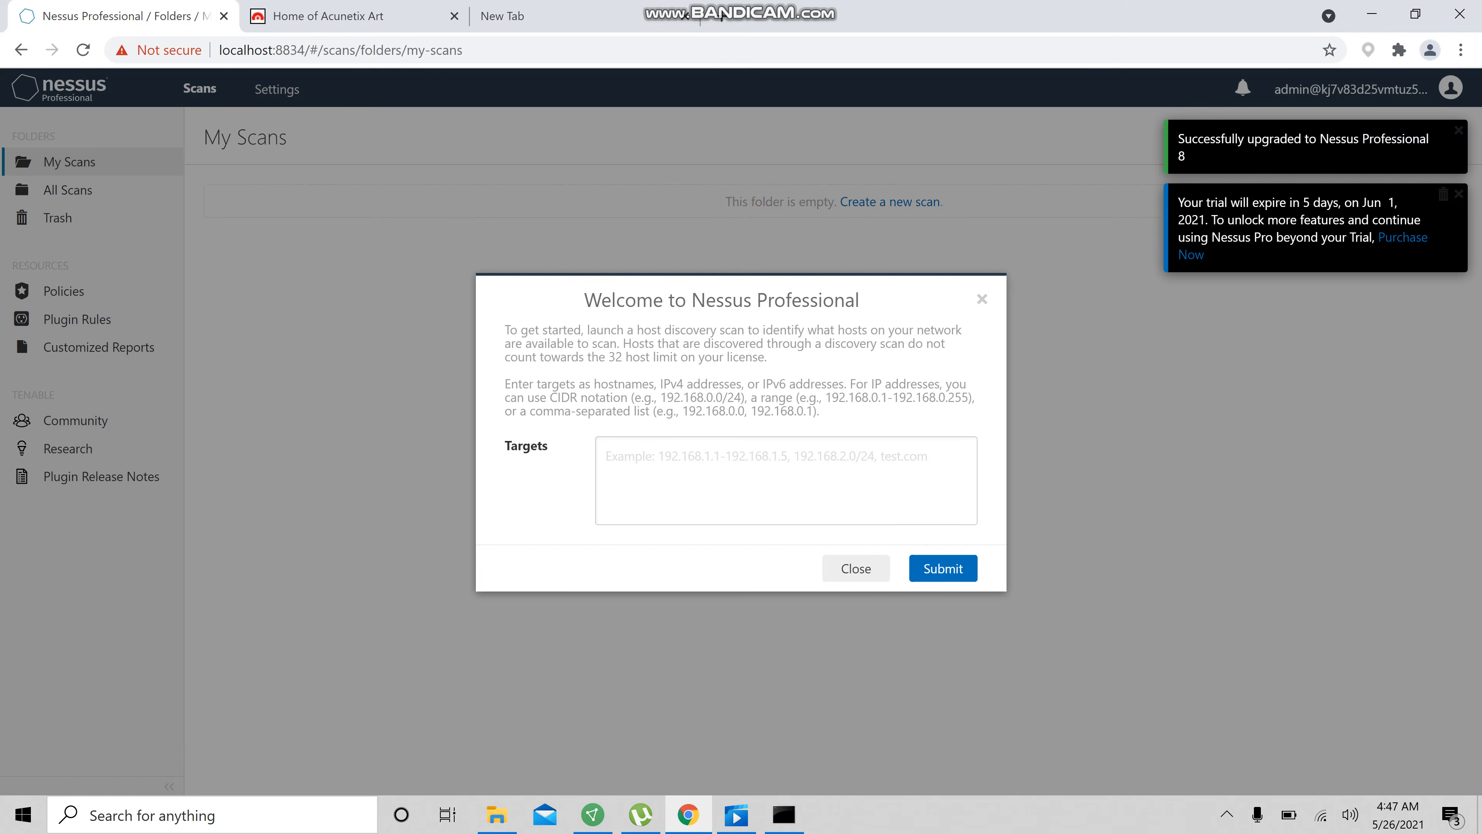
pyautogui.click(856, 568)
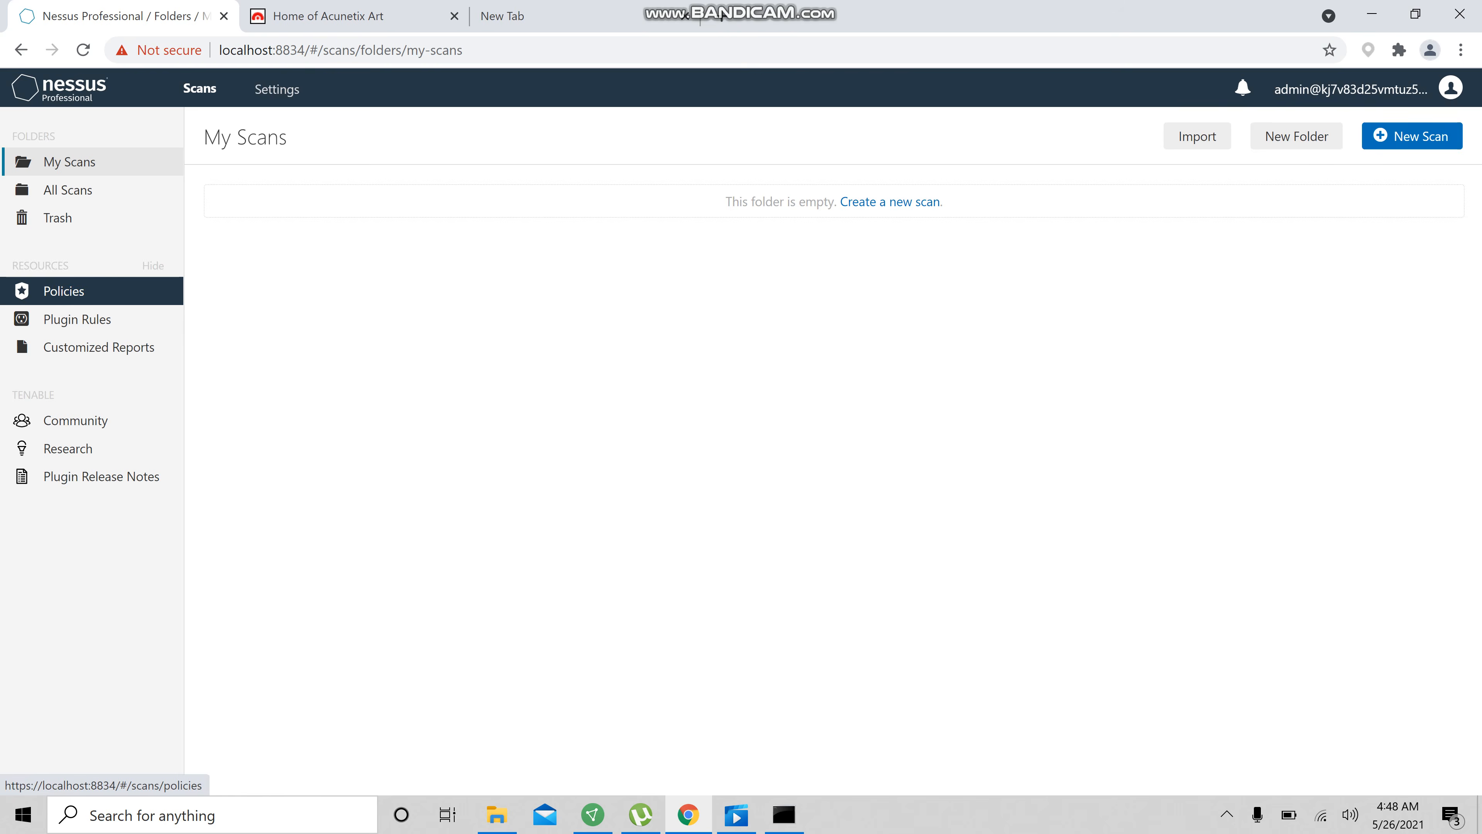
# Create a new policy from the Advanced Scan template
pyautogui.click(94, 287)
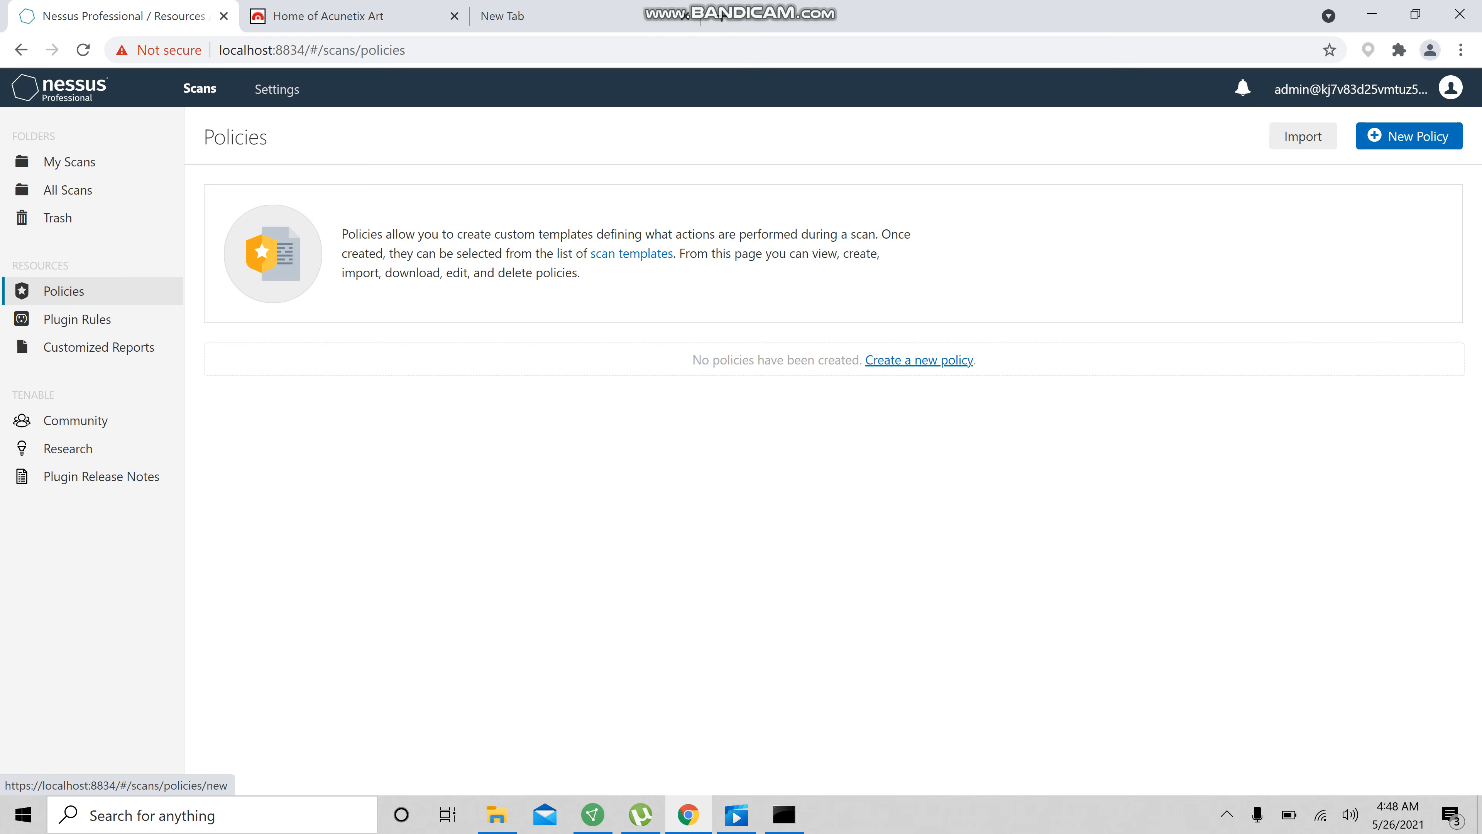
pyautogui.click(921, 359)
pyautogui.scroll(-3, 922, 358)
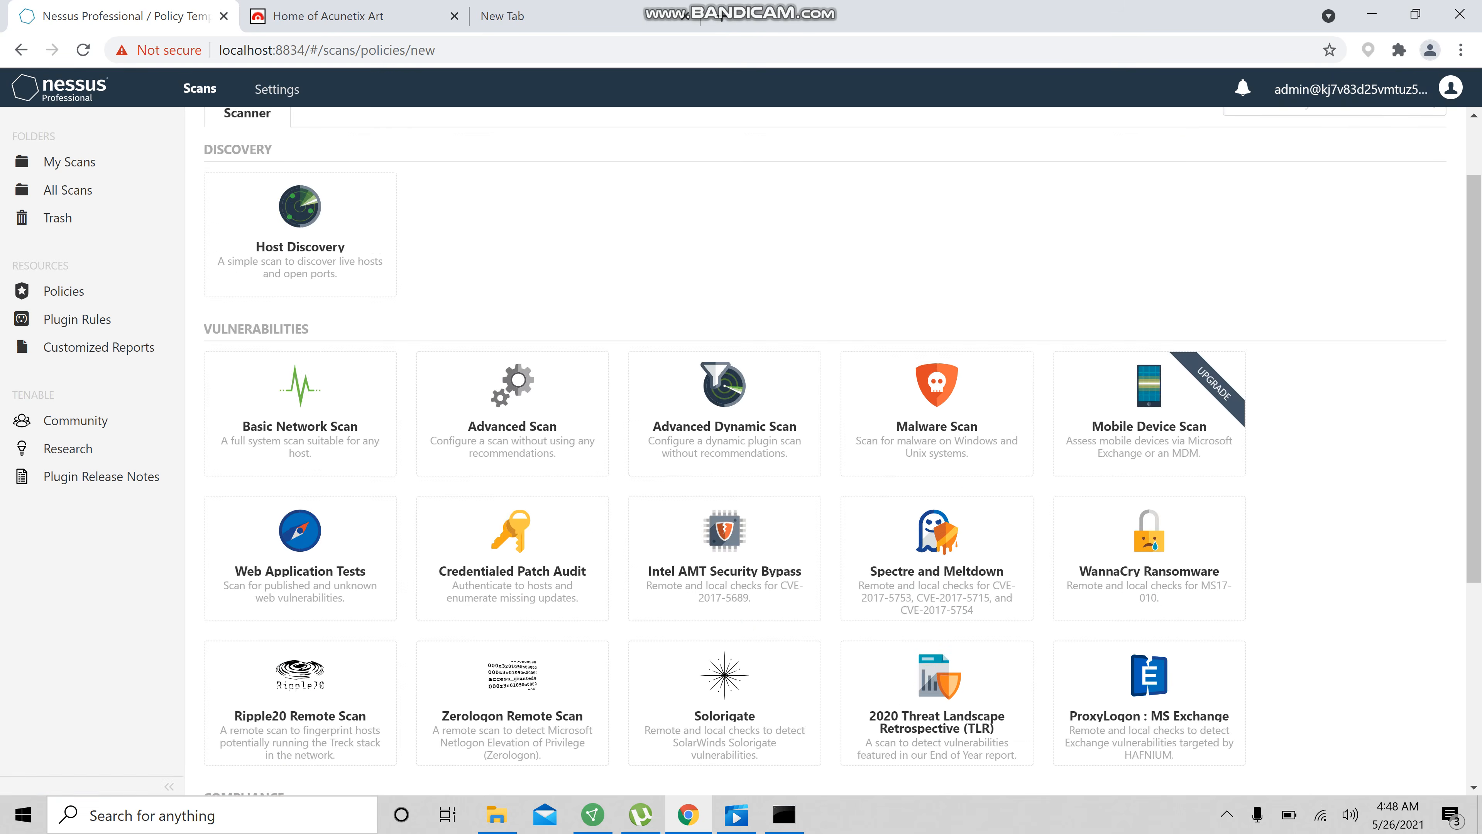
pyautogui.scroll(-1, 723, 701)
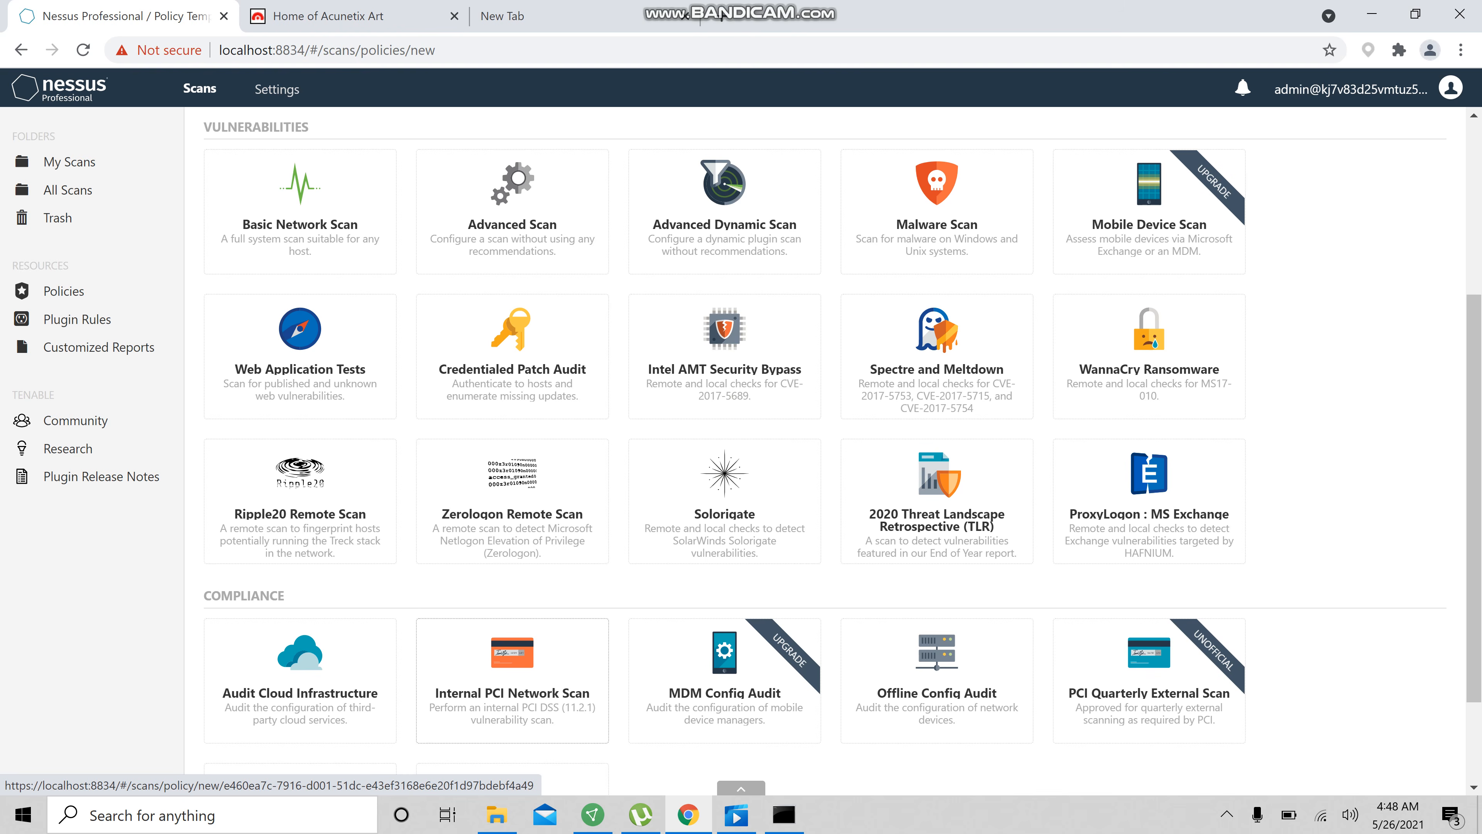
pyautogui.scroll(3, 512, 437)
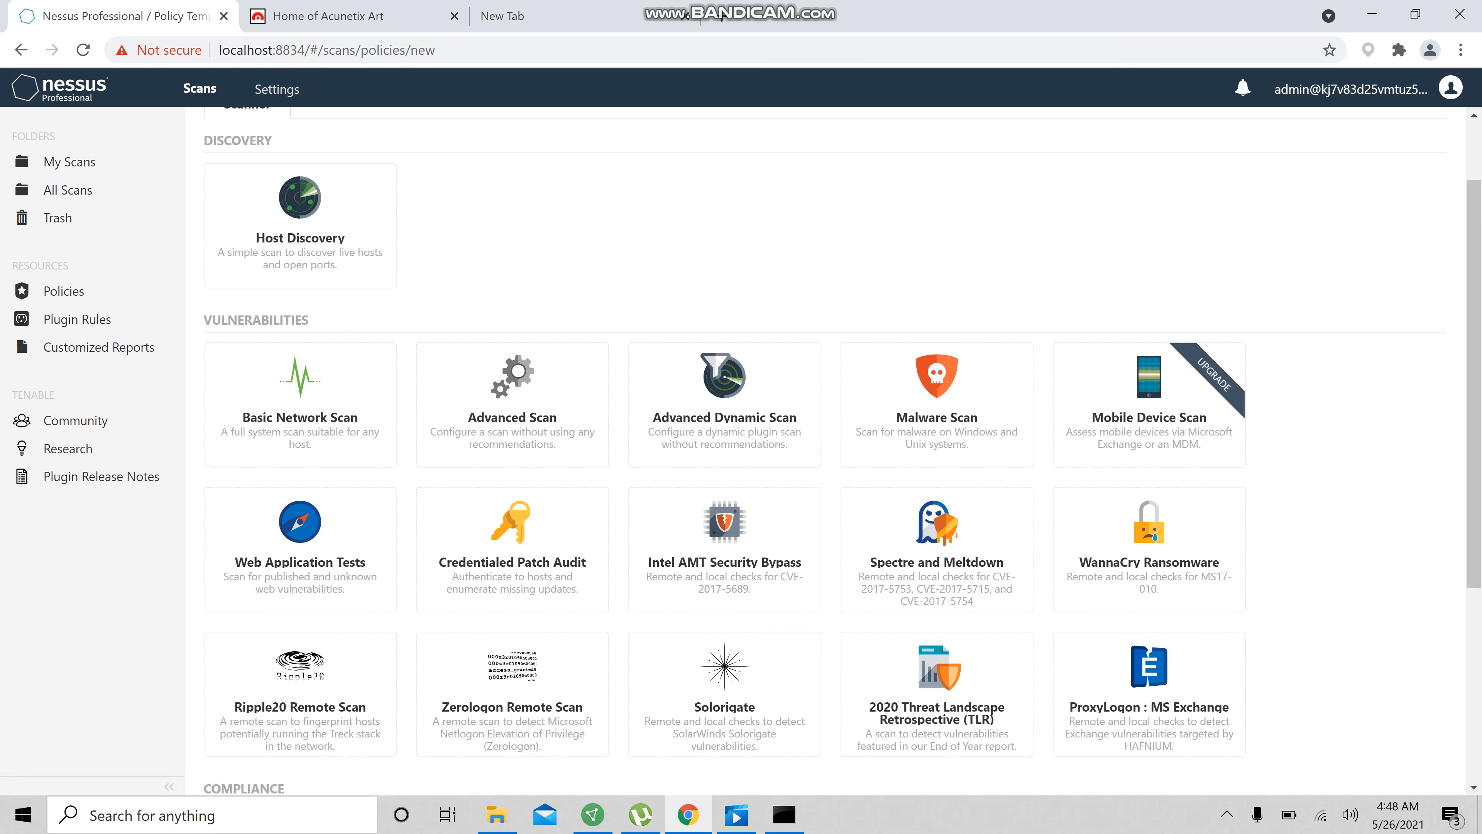
pyautogui.click(516, 385)
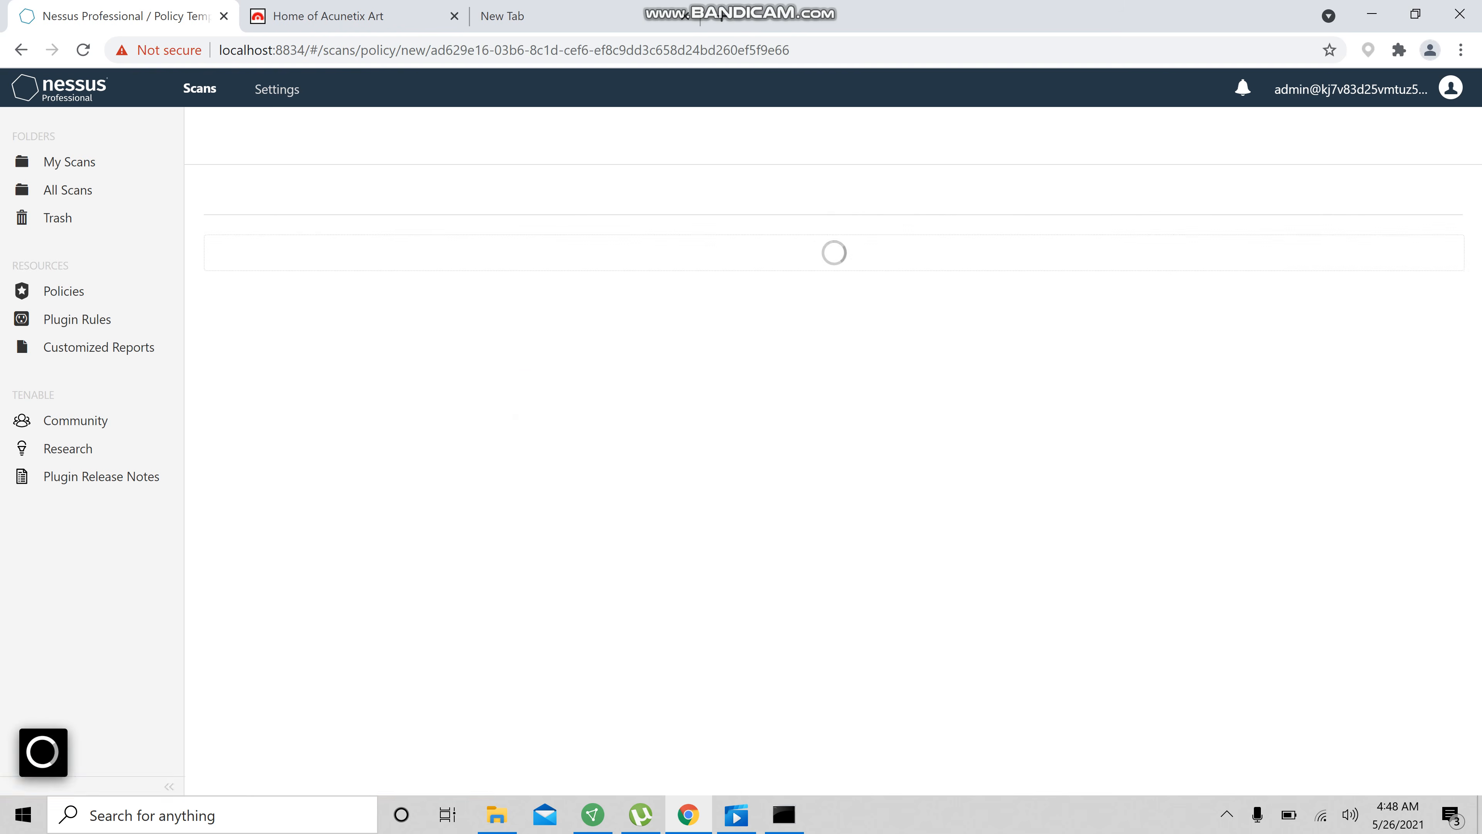
pyautogui.click(636, 271)
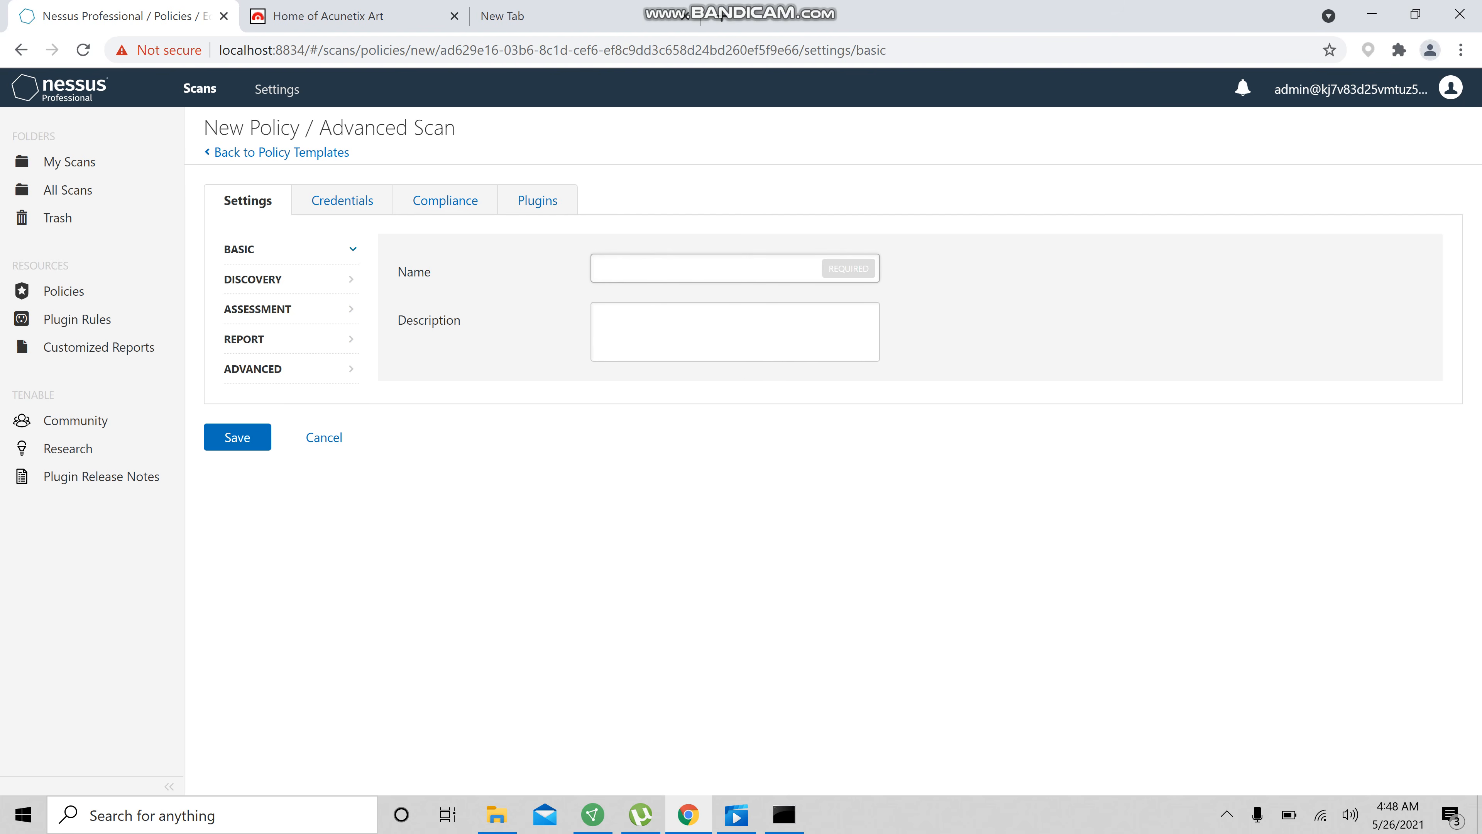
# Name the policy TEST
pyautogui.write('TEST')
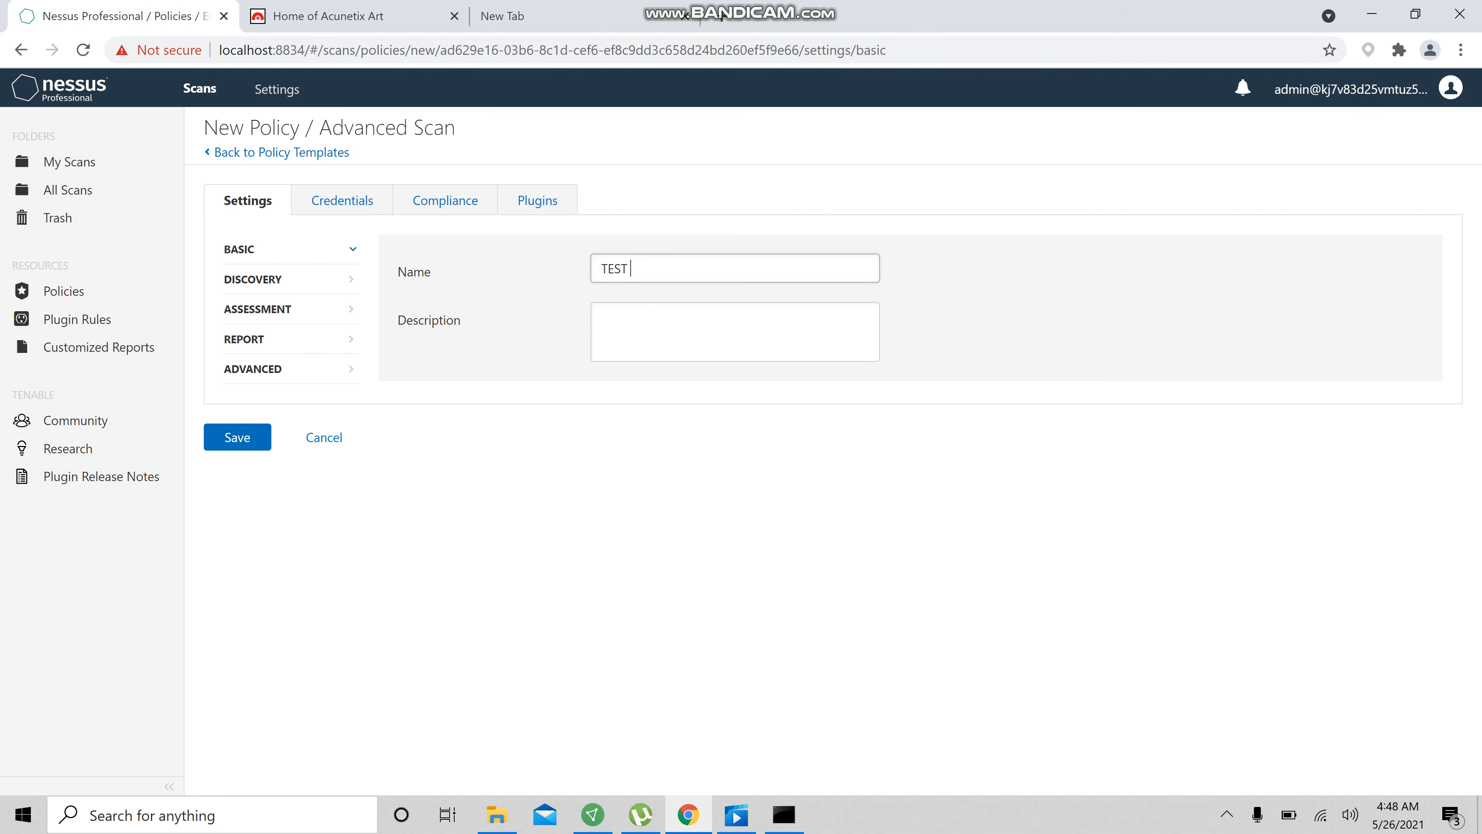
pyautogui.click(286, 249)
pyautogui.click(667, 315)
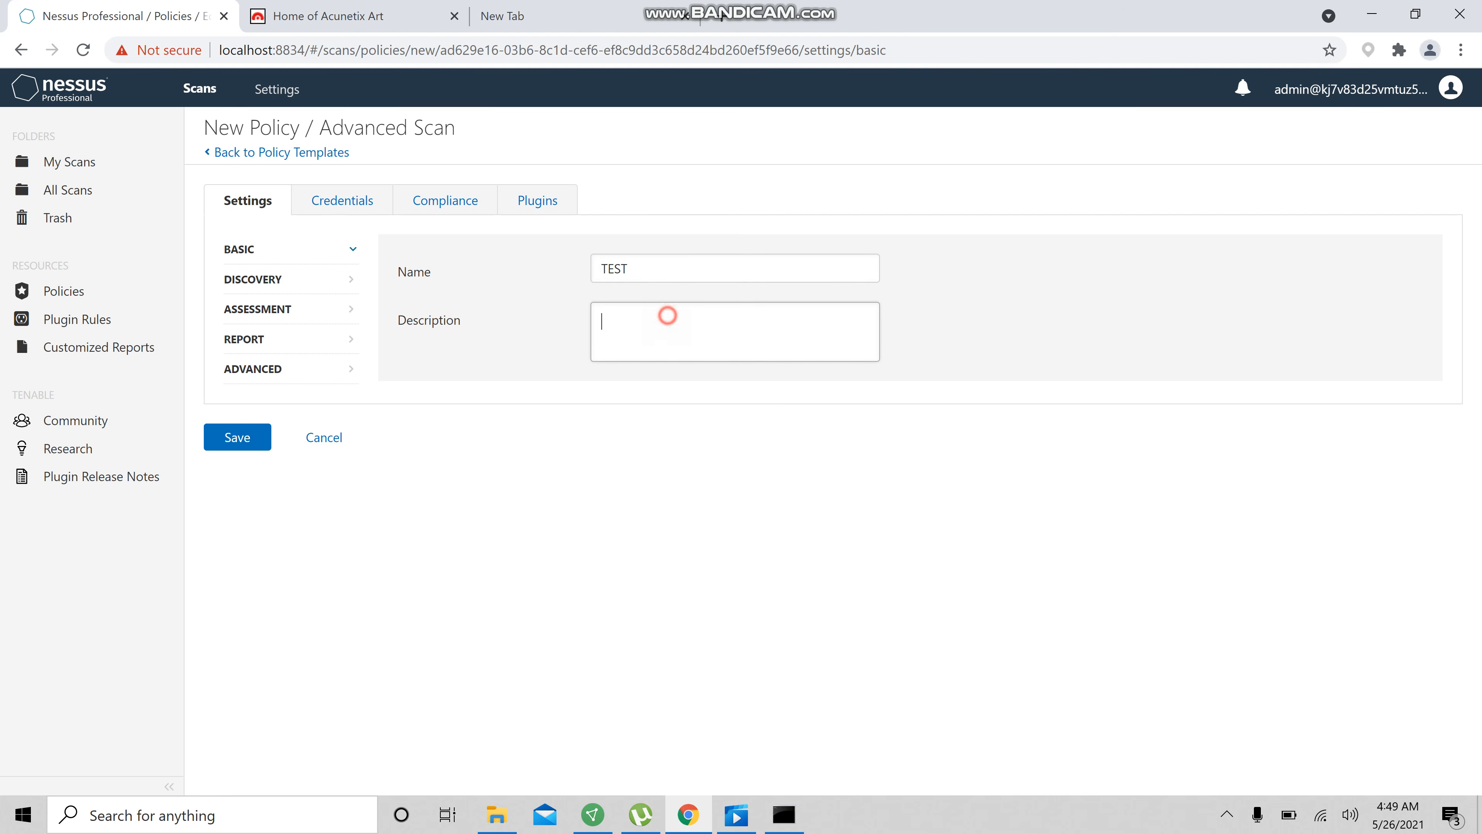
# Review the Host Discovery settings of the policy
pyautogui.click(311, 284)
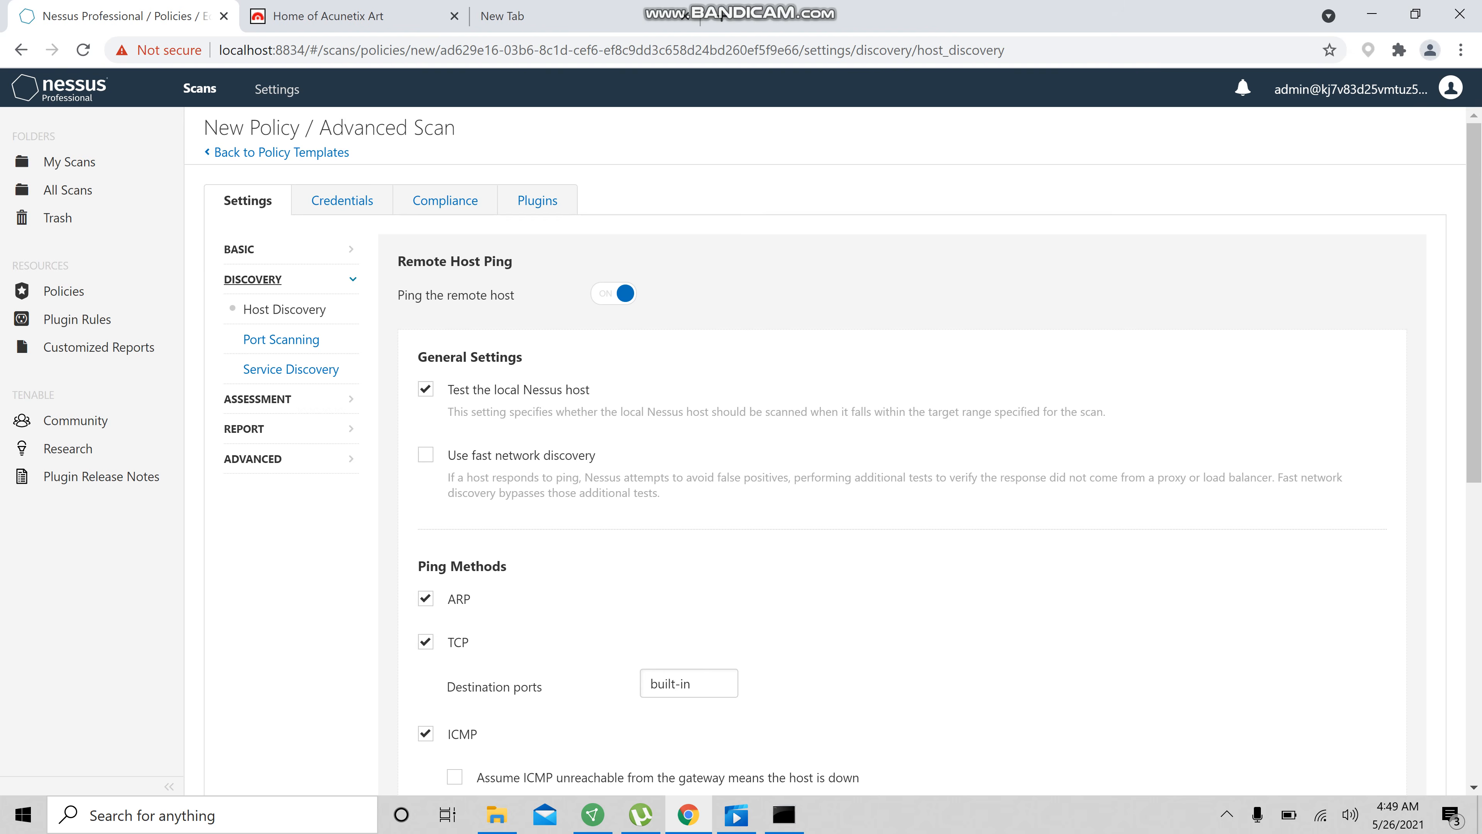
pyautogui.scroll(-8, 833, 451)
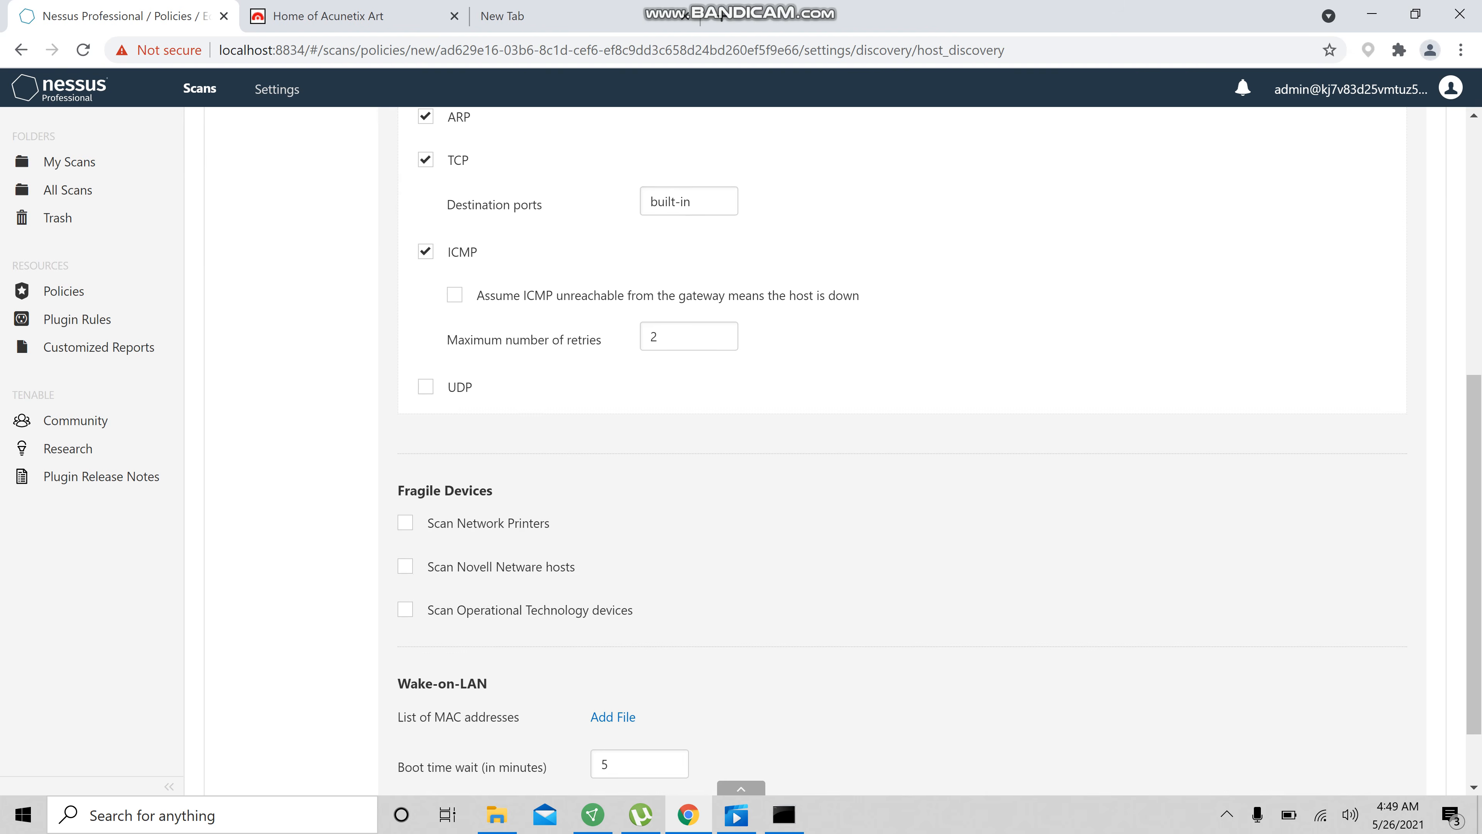
pyautogui.scroll(5, 834, 450)
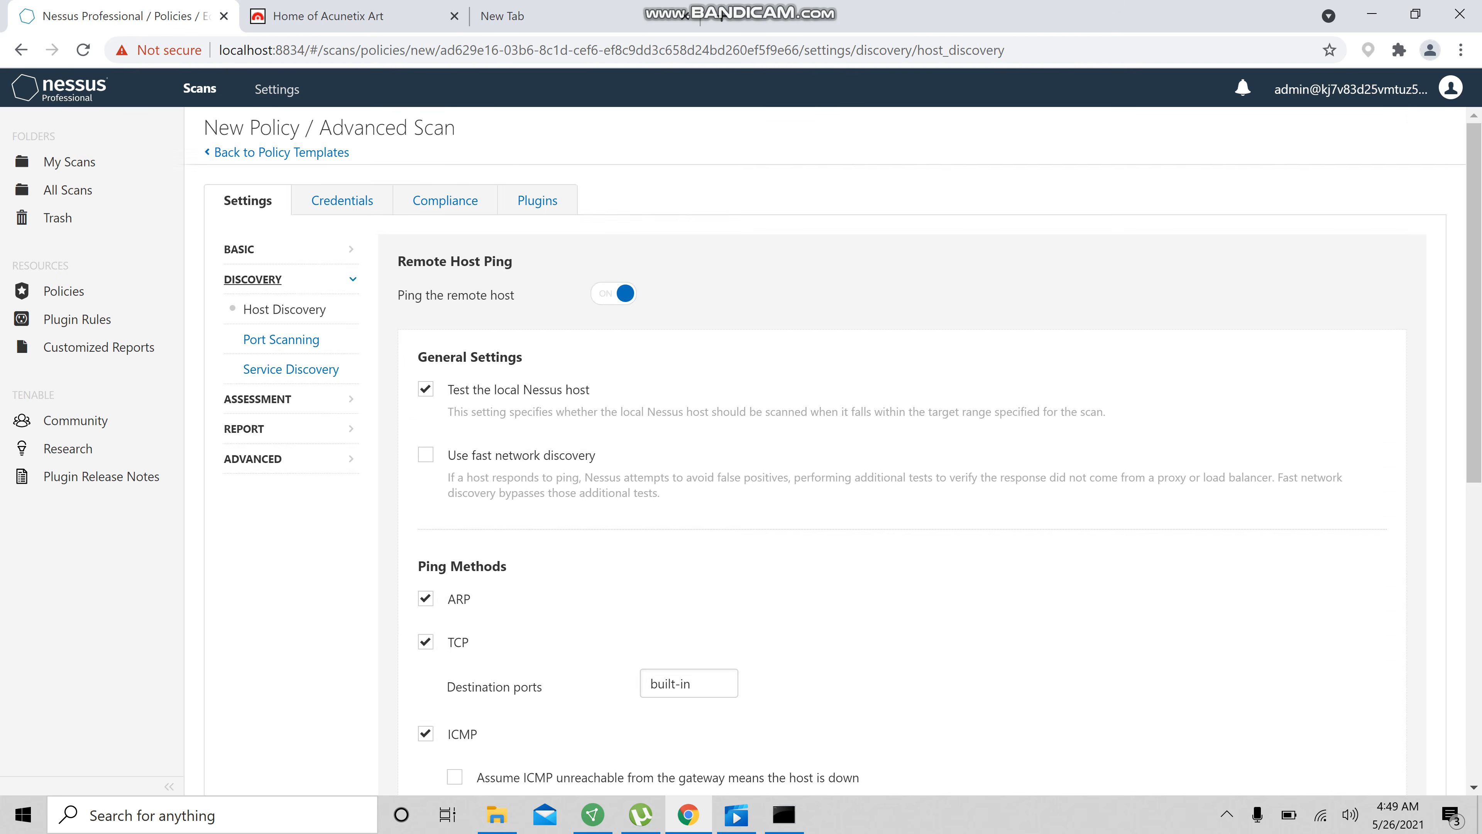
pyautogui.scroll(-1, 833, 451)
pyautogui.scroll(-7, 833, 451)
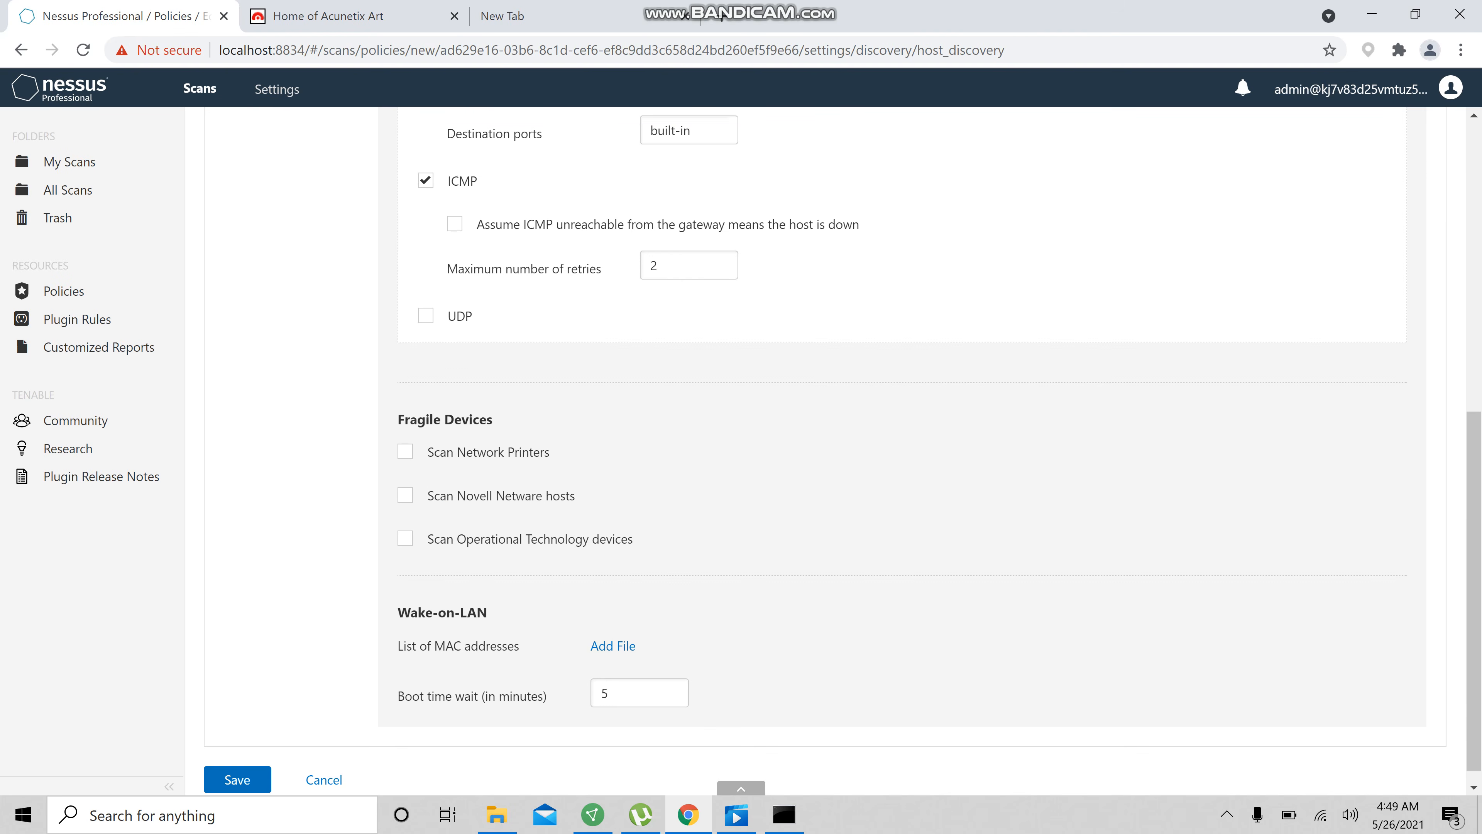
pyautogui.scroll(9, 277, 340)
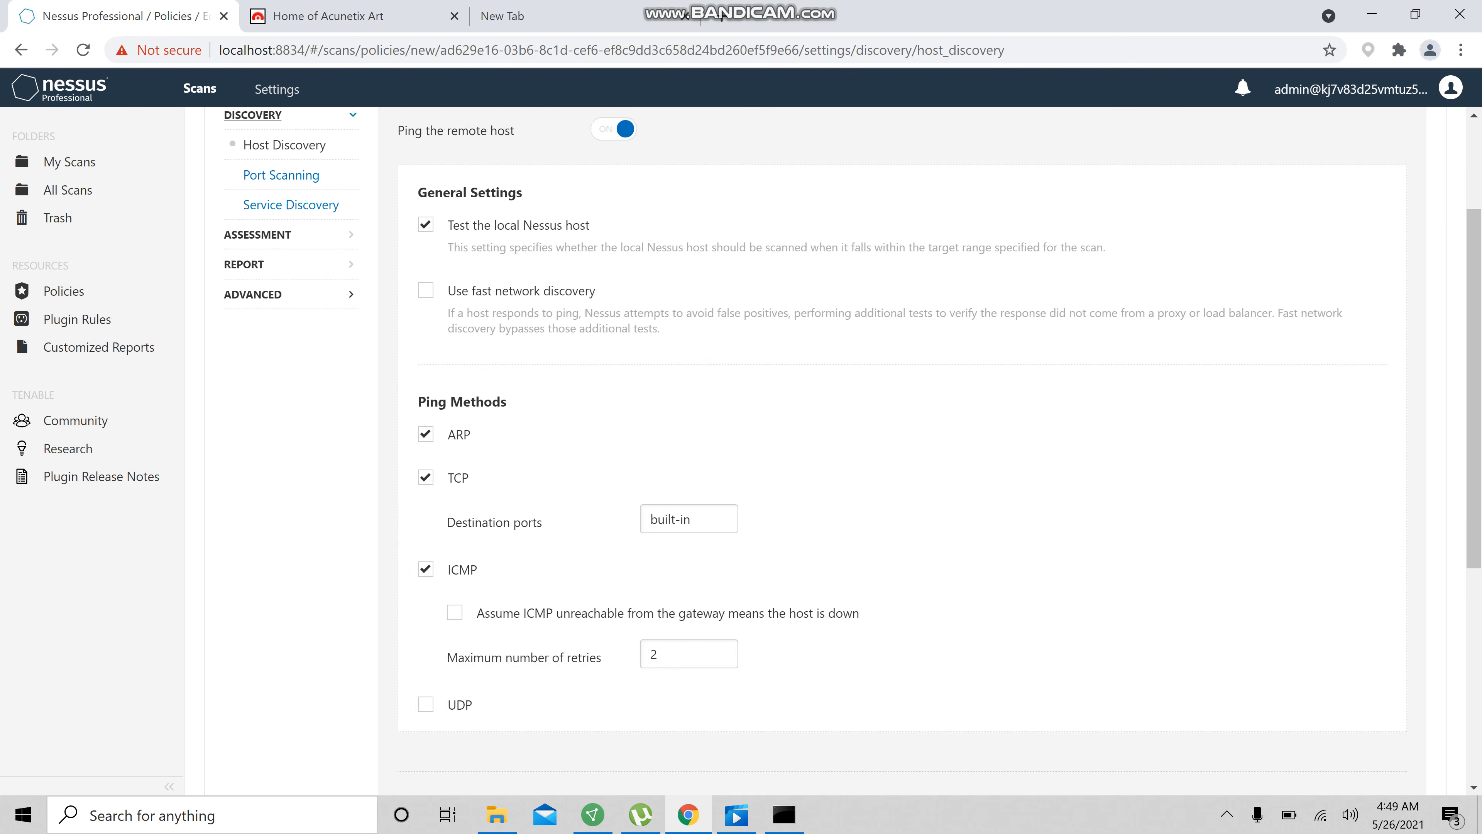
# Set the port scan range to 1-65535 in the Port Scanning settings
pyautogui.click(277, 341)
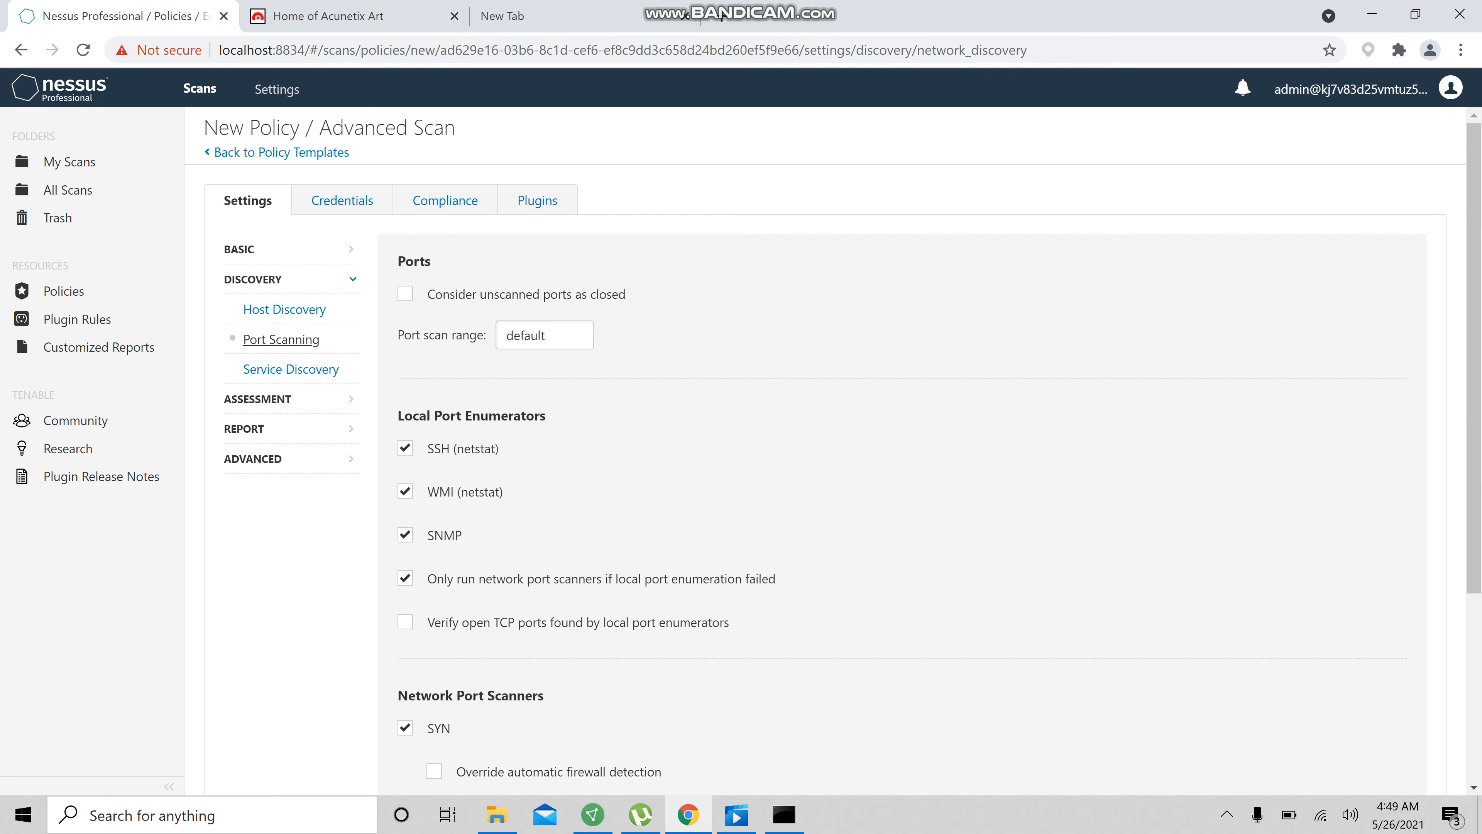
pyautogui.press('BackSpace')
pyautogui.press('BackSpace')
pyautogui.press('BackSpace')
pyautogui.press('BackSpace')
pyautogui.press('BackSpace')
pyautogui.press('BackSpace')
pyautogui.write('1-65535')
pyautogui.moveTo(560, 335); pyautogui.dragTo(506, 335)
# Review the port scanner, service discovery and general assessment settings
pyautogui.scroll(-3, 505, 335)
pyautogui.scroll(-1, 825, 454)
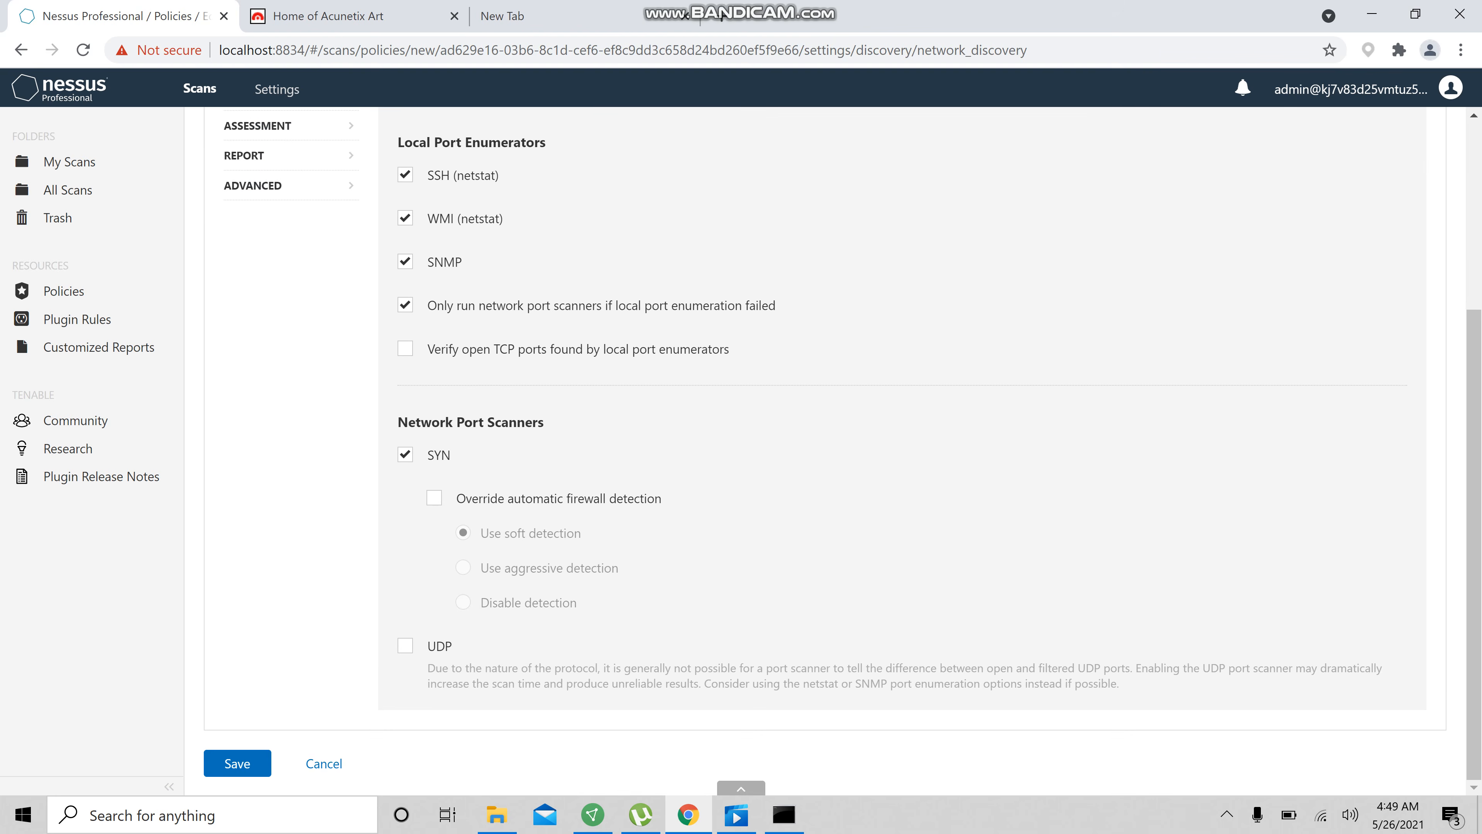
pyautogui.scroll(1, 298, 187)
pyautogui.click(297, 192)
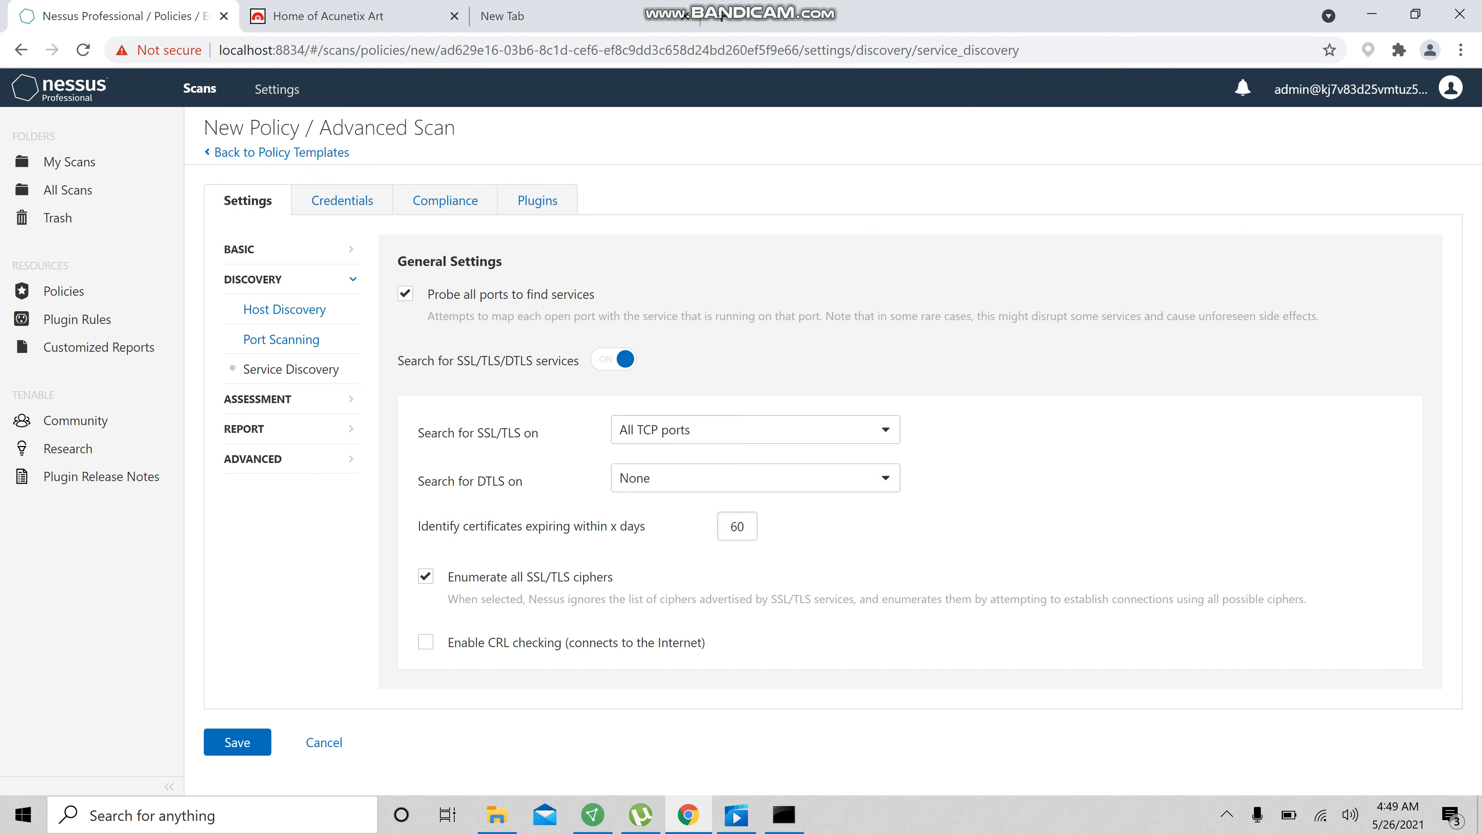
pyautogui.click(280, 398)
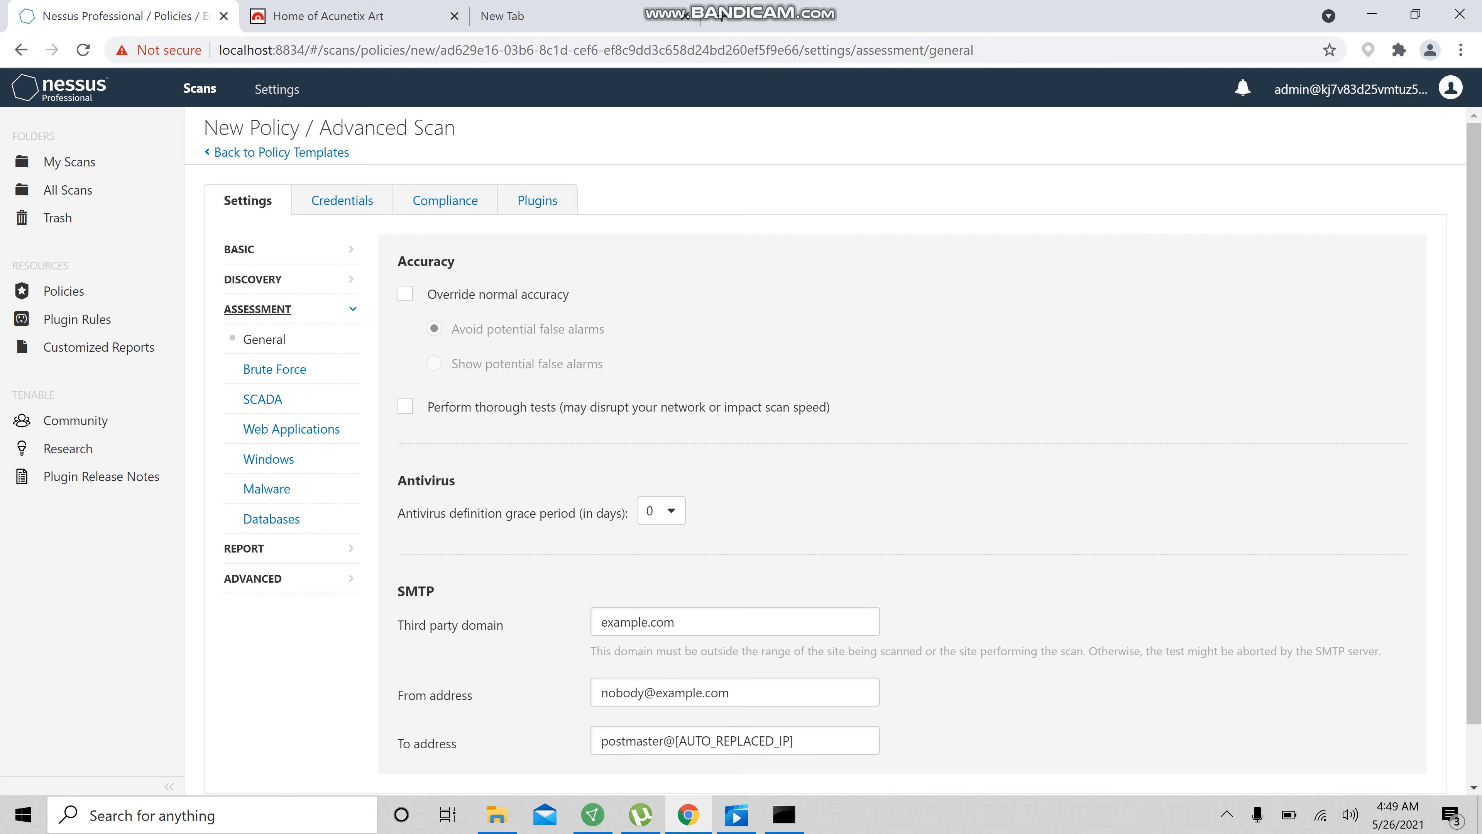
# Enable testing default Oracle Database accounts in the Brute Force assessment settings
pyautogui.click(273, 368)
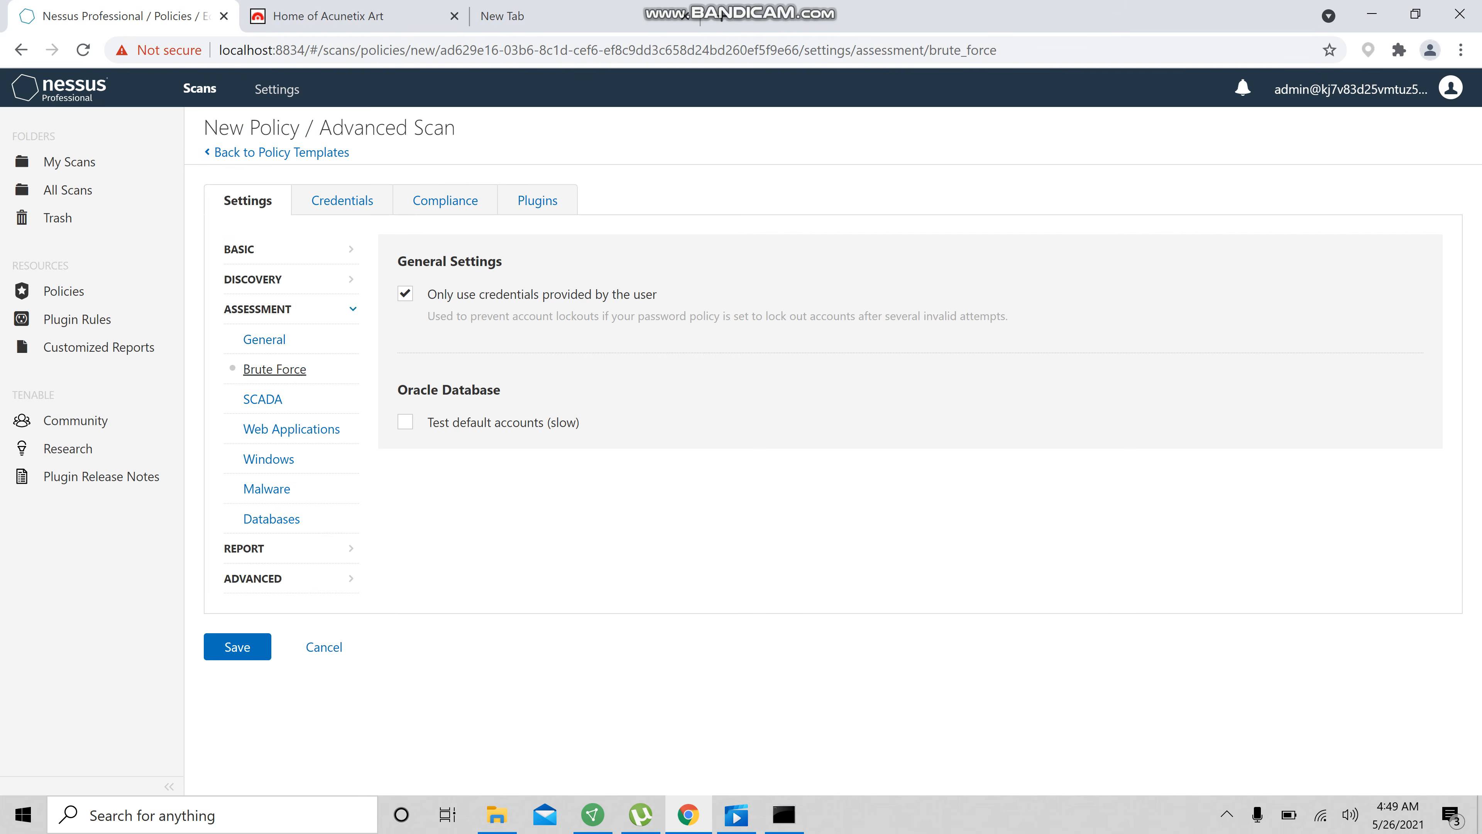
pyautogui.click(405, 422)
# Enable scanning IP addresses in a random order in the Advanced settings
pyautogui.click(292, 429)
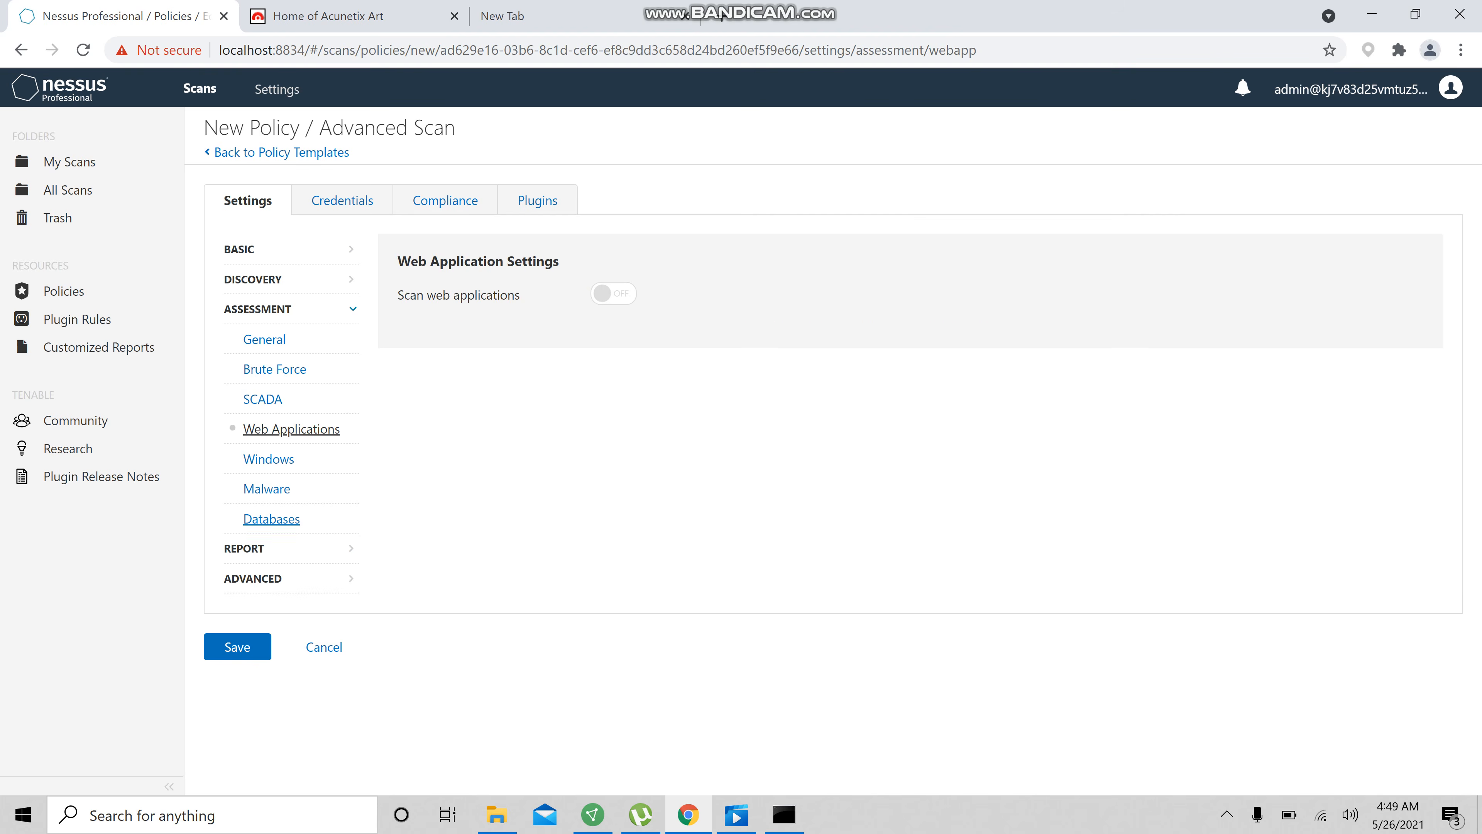
pyautogui.click(285, 551)
pyautogui.click(288, 370)
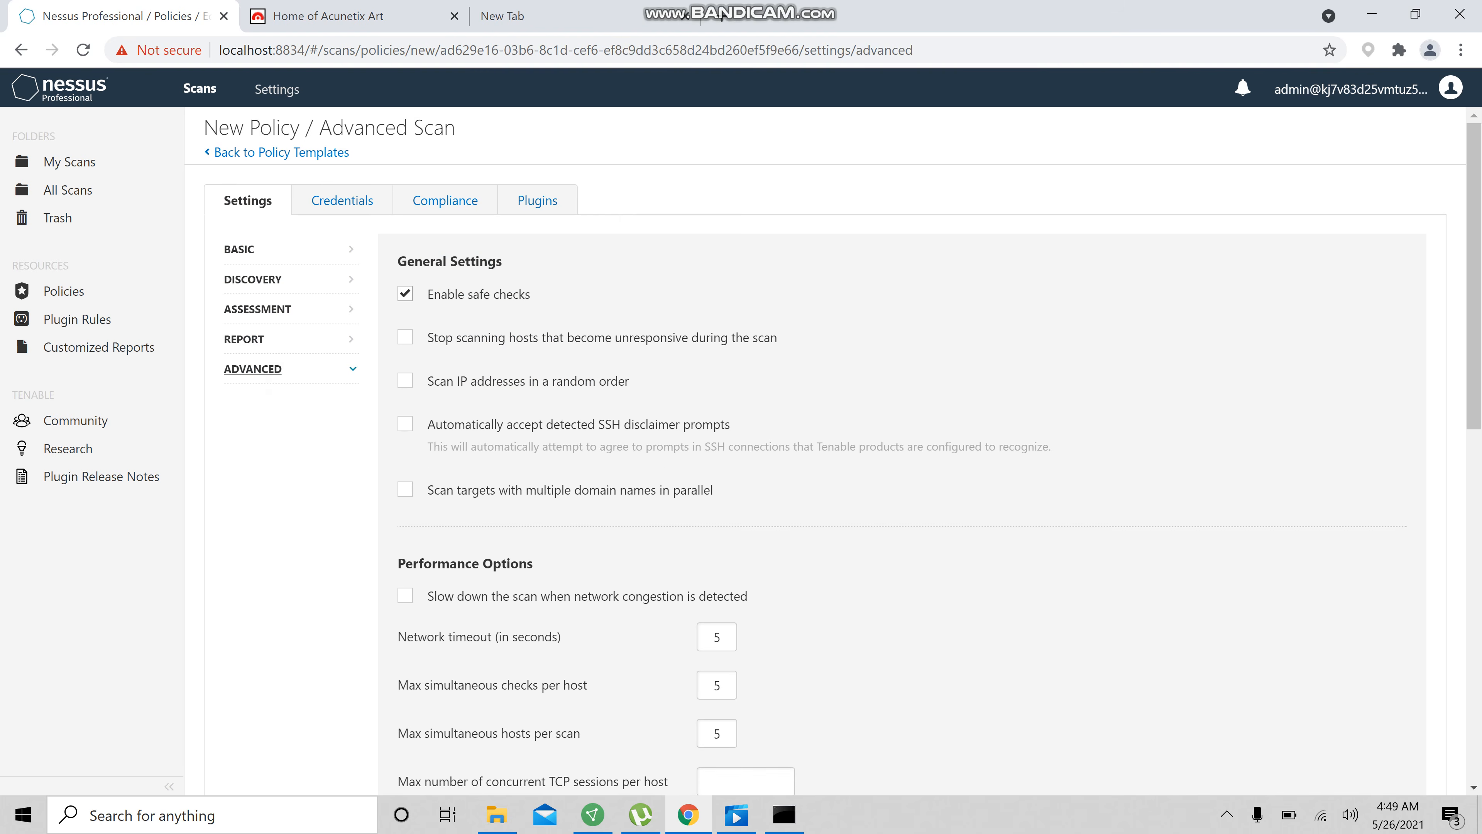
pyautogui.scroll(-1, 404, 294)
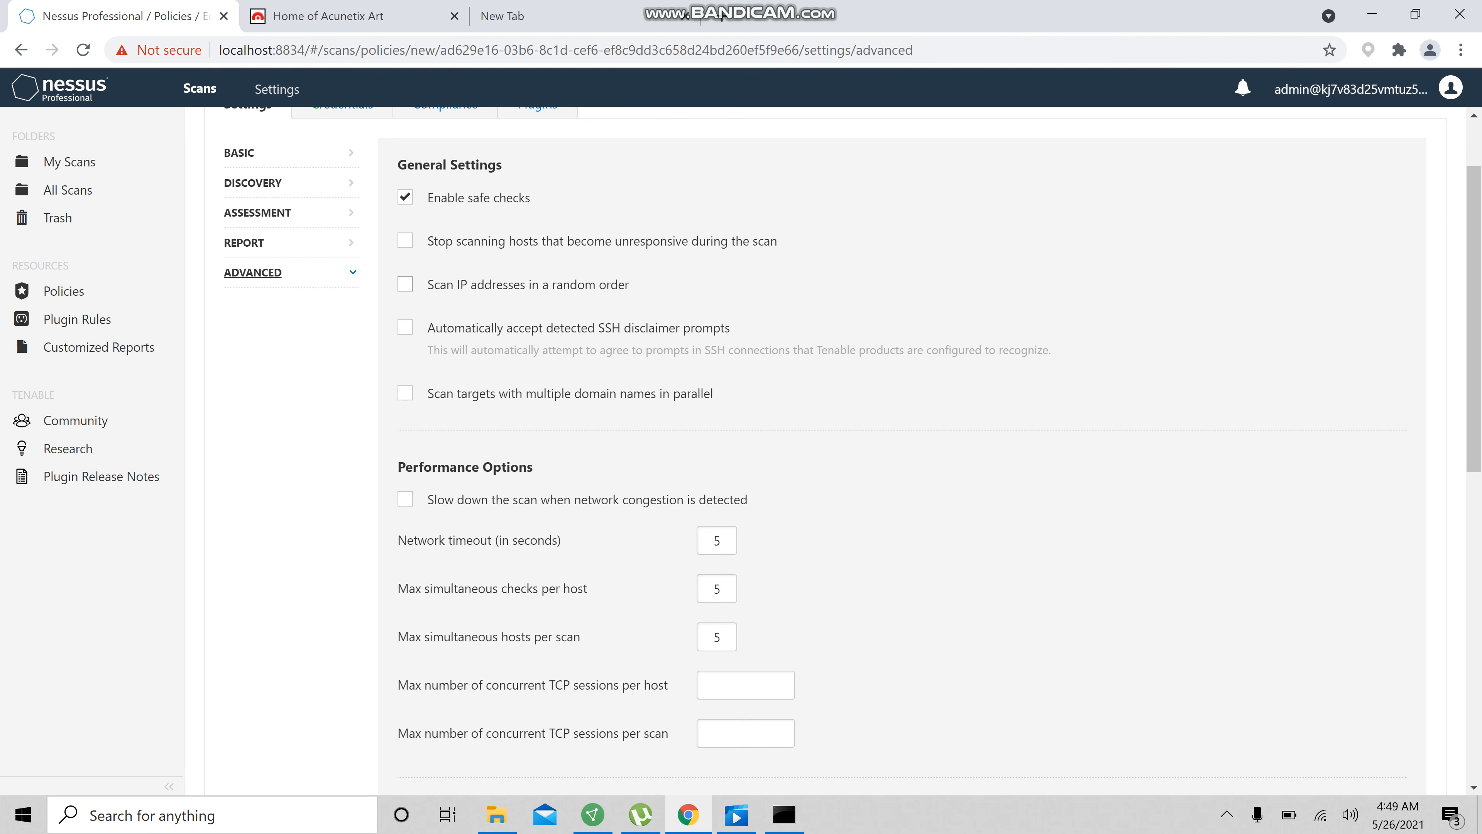
pyautogui.click(402, 284)
# Set max simultaneous hosts per scan to 30, concurrent TCP sessions per host to 800 and per scan to 2000
pyautogui.scroll(-1, 402, 284)
pyautogui.scroll(-1, 817, 450)
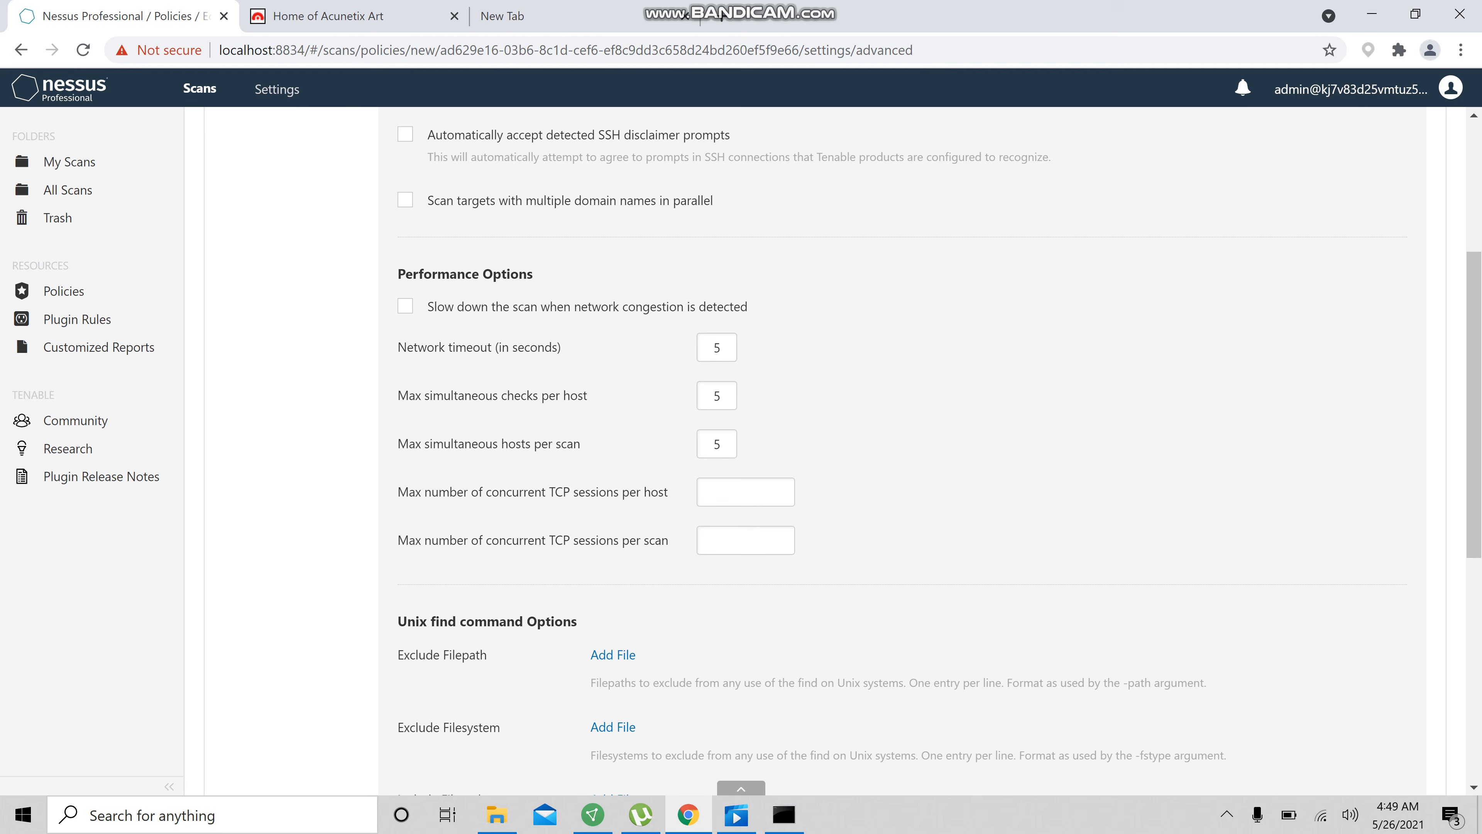
pyautogui.click(714, 442)
pyautogui.doubleClick(717, 444)
pyautogui.write('30')
pyautogui.click(723, 492)
pyautogui.write('800')
pyautogui.click(750, 540)
pyautogui.write('2000')
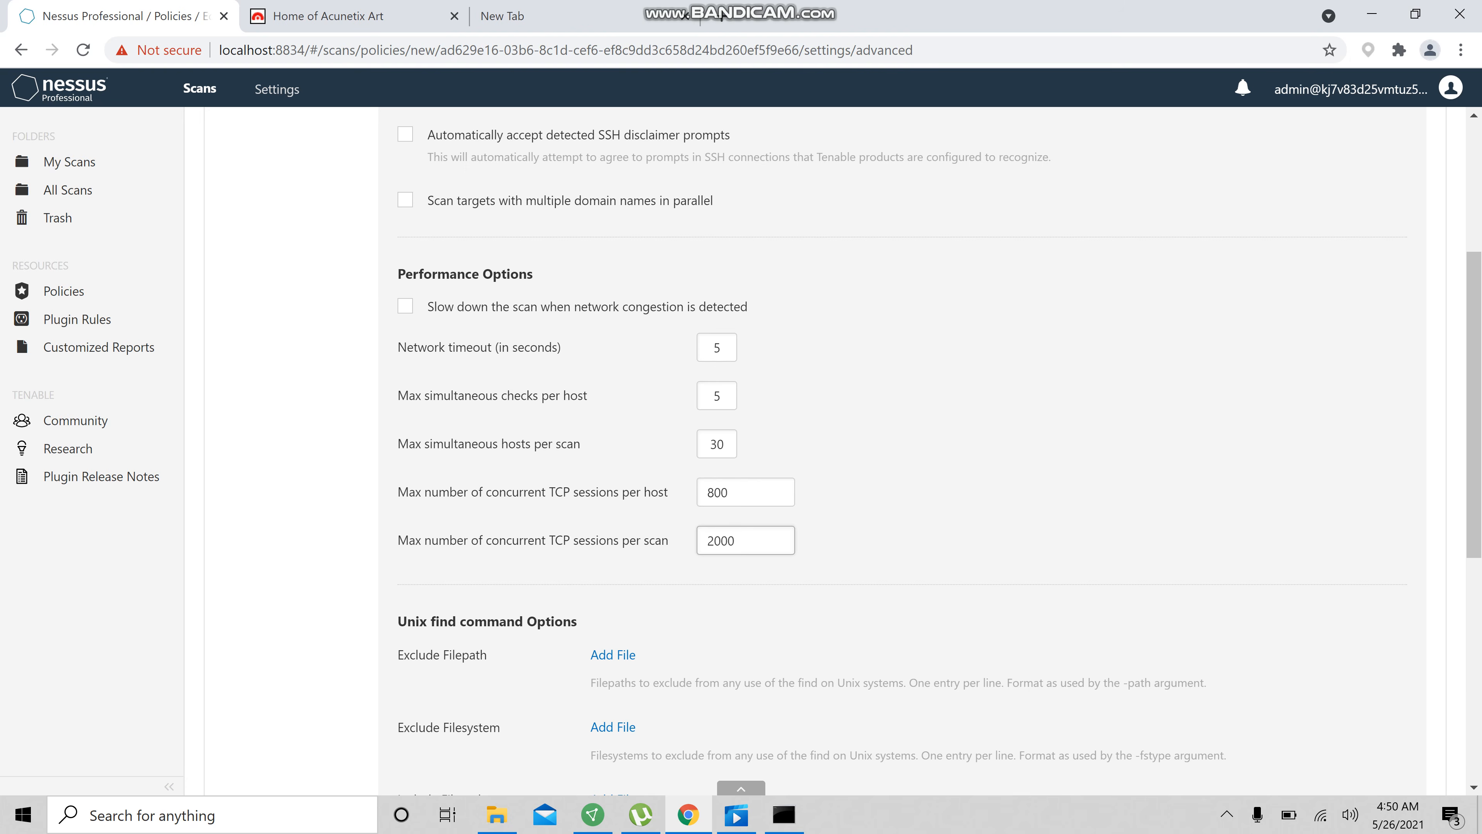
# Browse the credential, compliance and plugin options of the policy
pyautogui.scroll(-6, 876, 438)
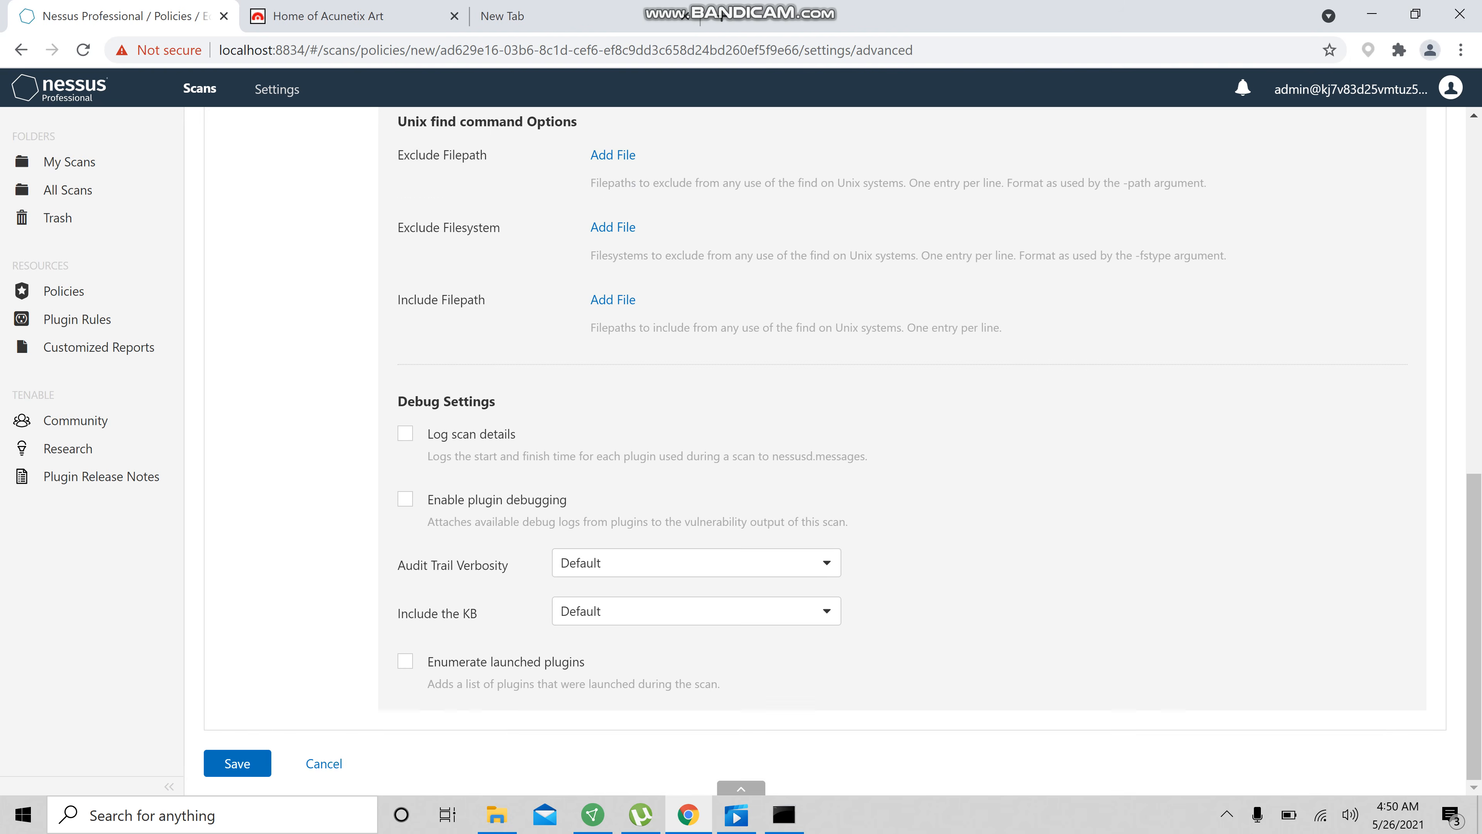
pyautogui.scroll(10, 835, 456)
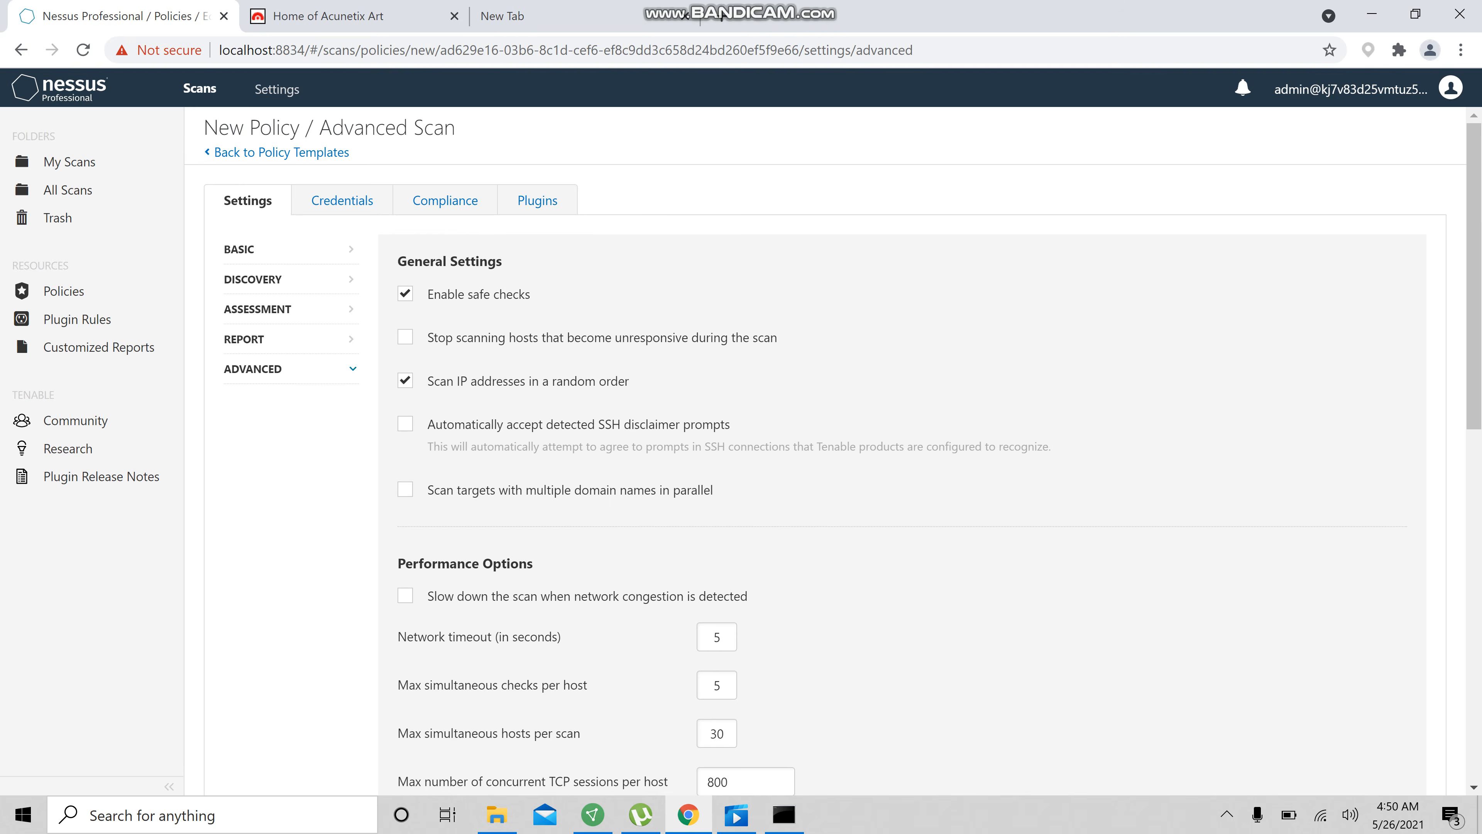
pyautogui.click(342, 200)
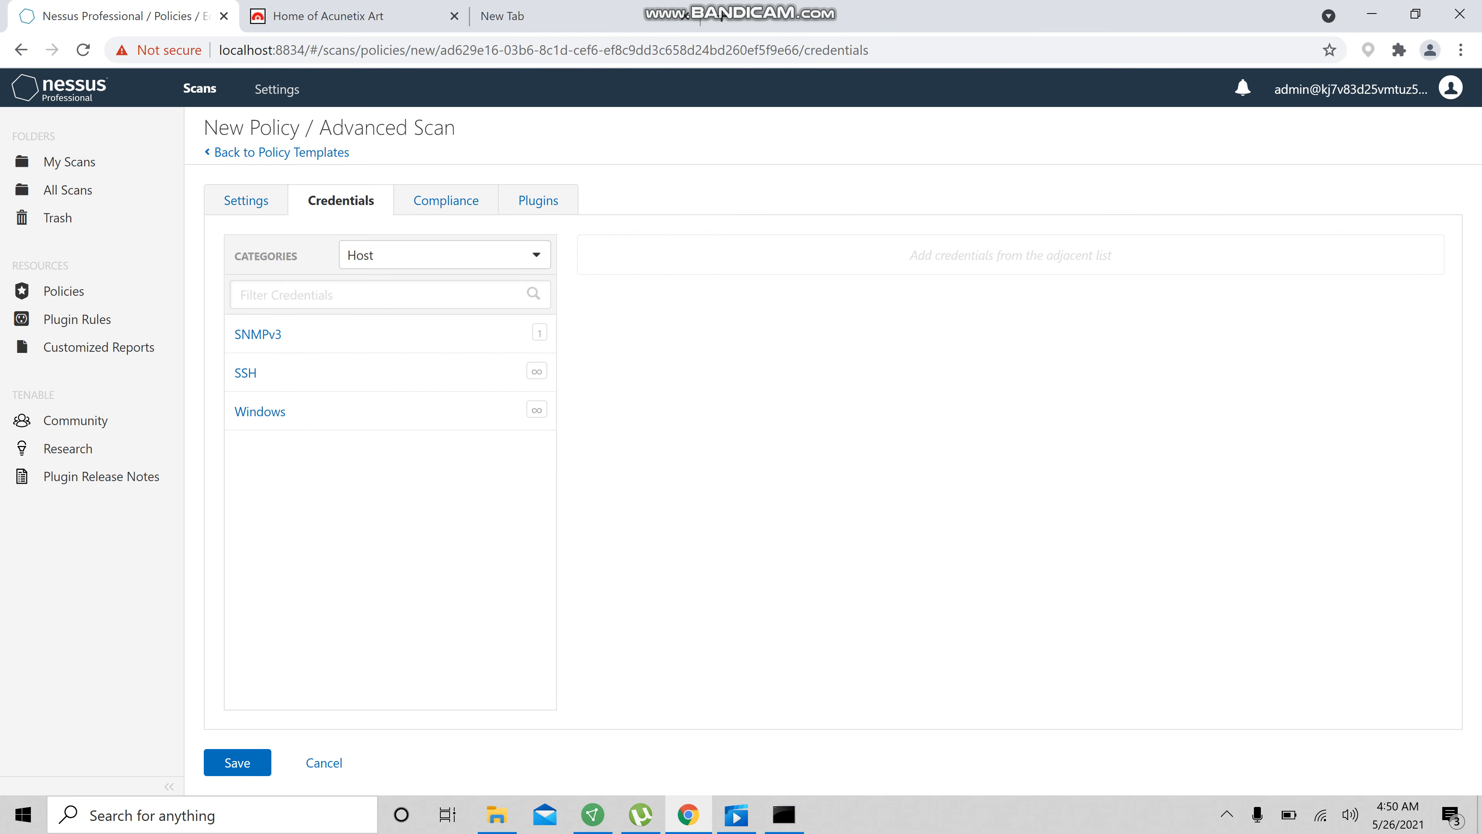
pyautogui.click(443, 254)
pyautogui.click(381, 286)
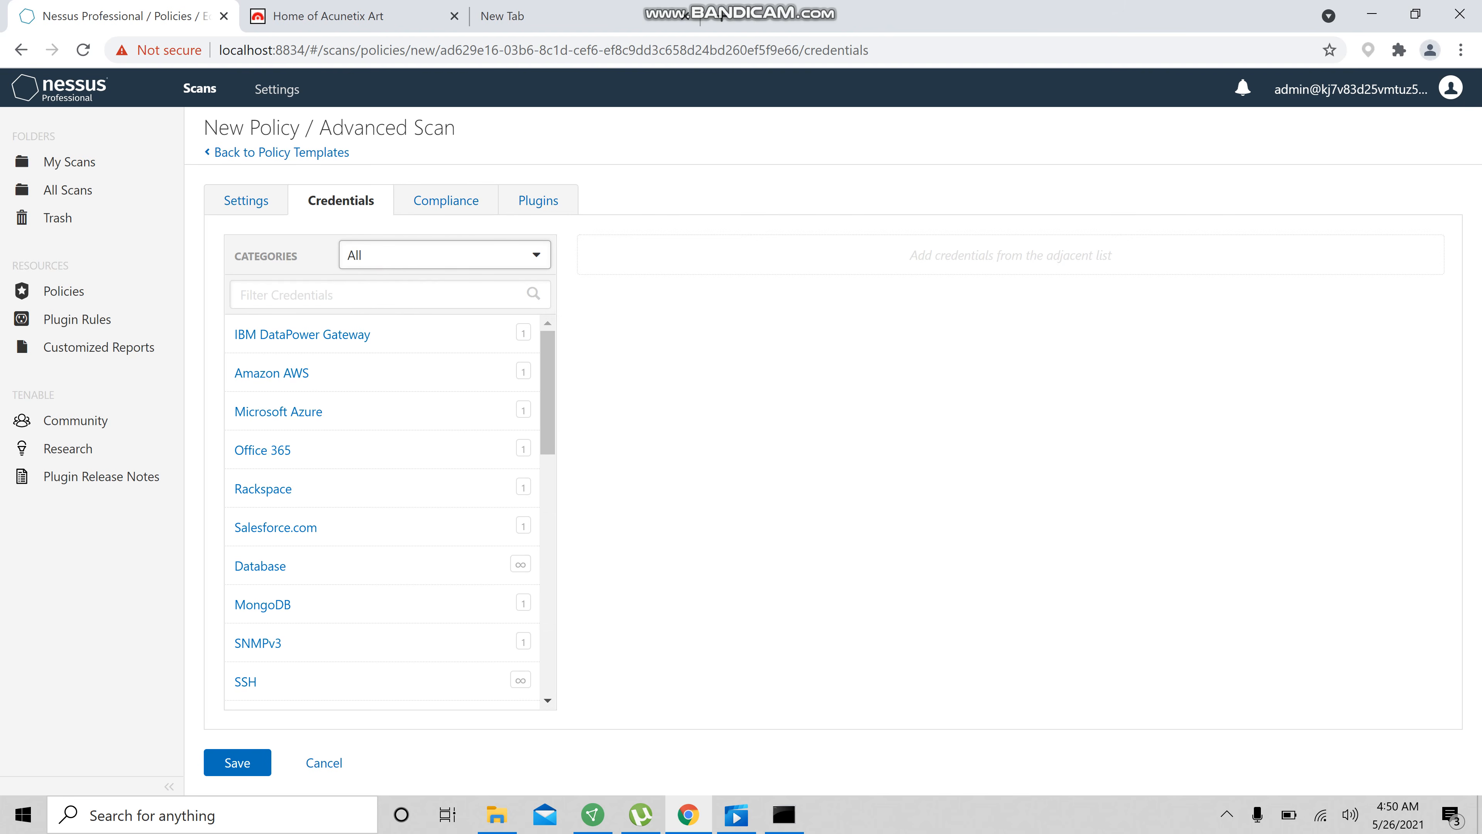
pyautogui.click(460, 206)
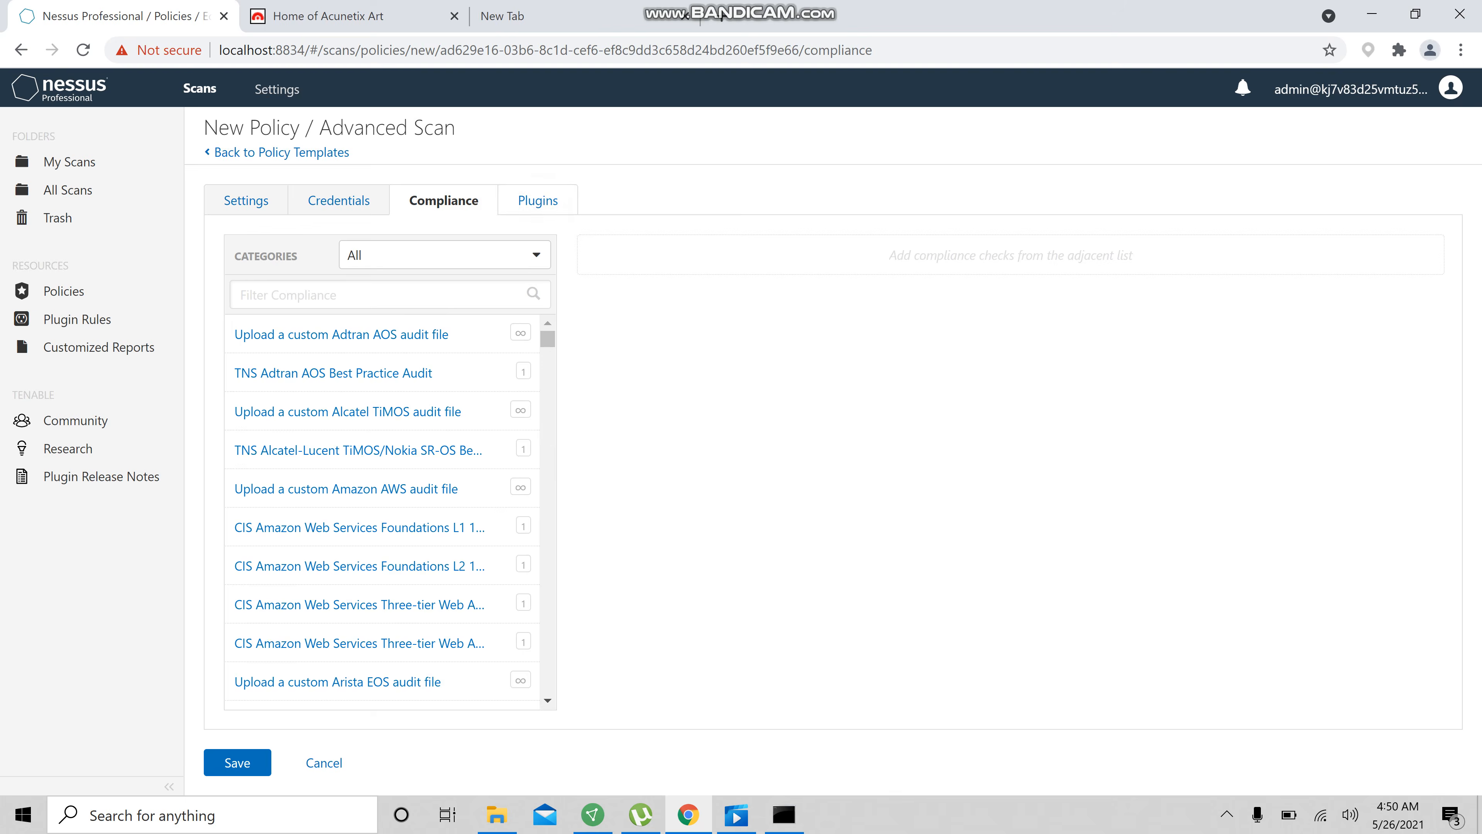
pyautogui.click(543, 200)
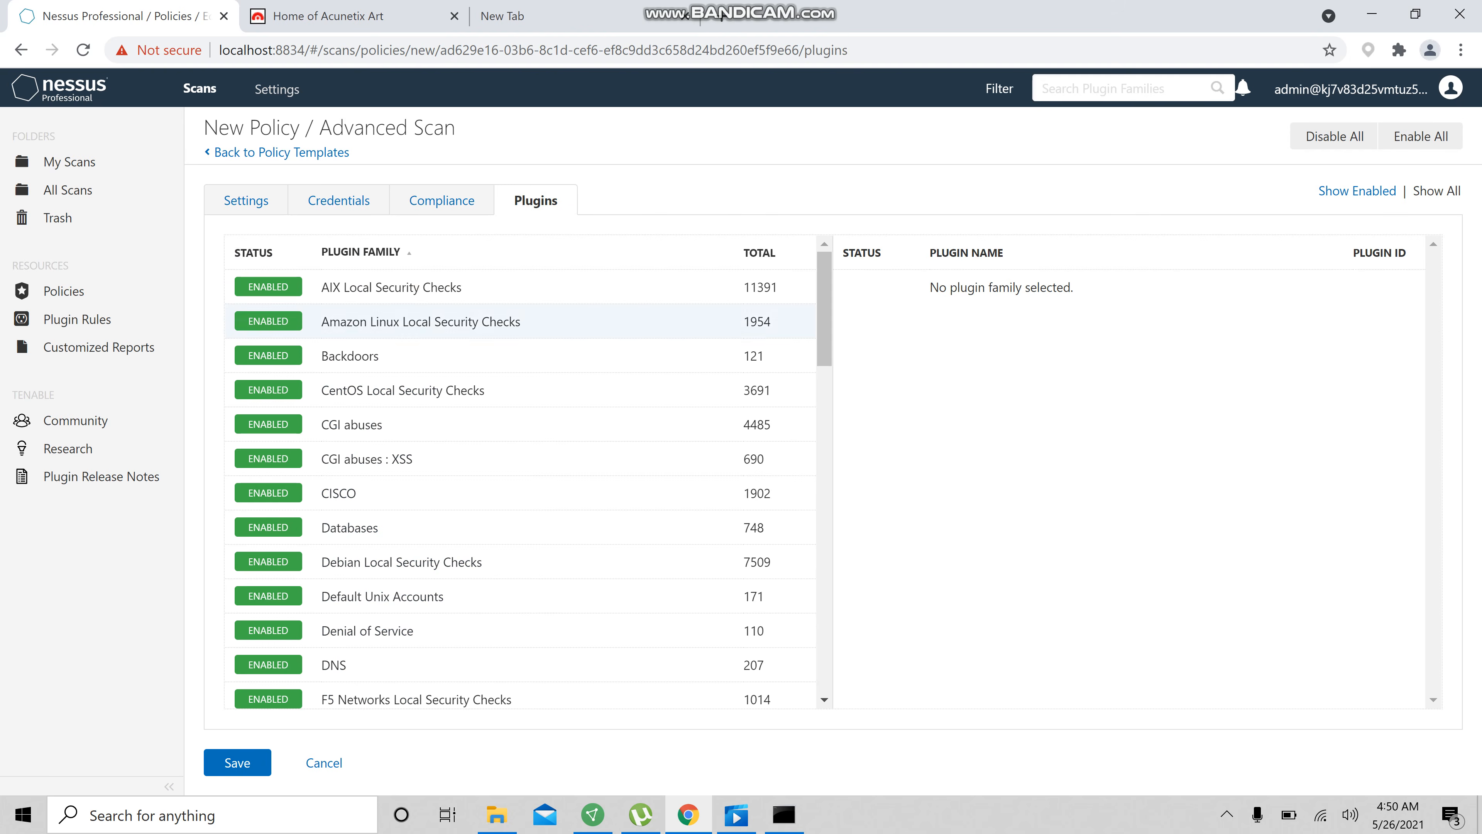
# Inspect the plugins of the AIX Local Security Checks family and scroll through the plugin families
pyautogui.click(357, 284)
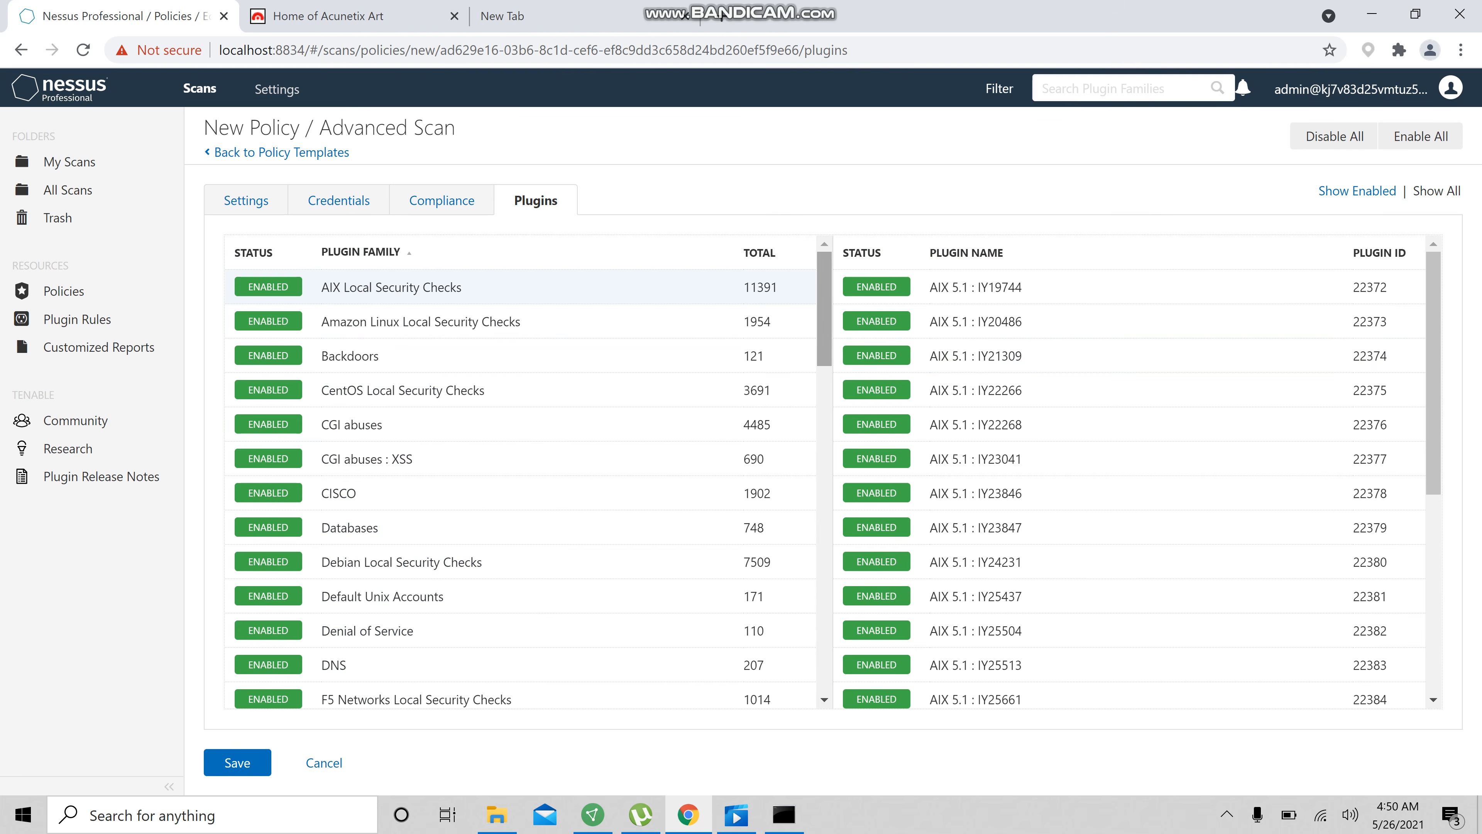
pyautogui.scroll(-15, 1109, 327)
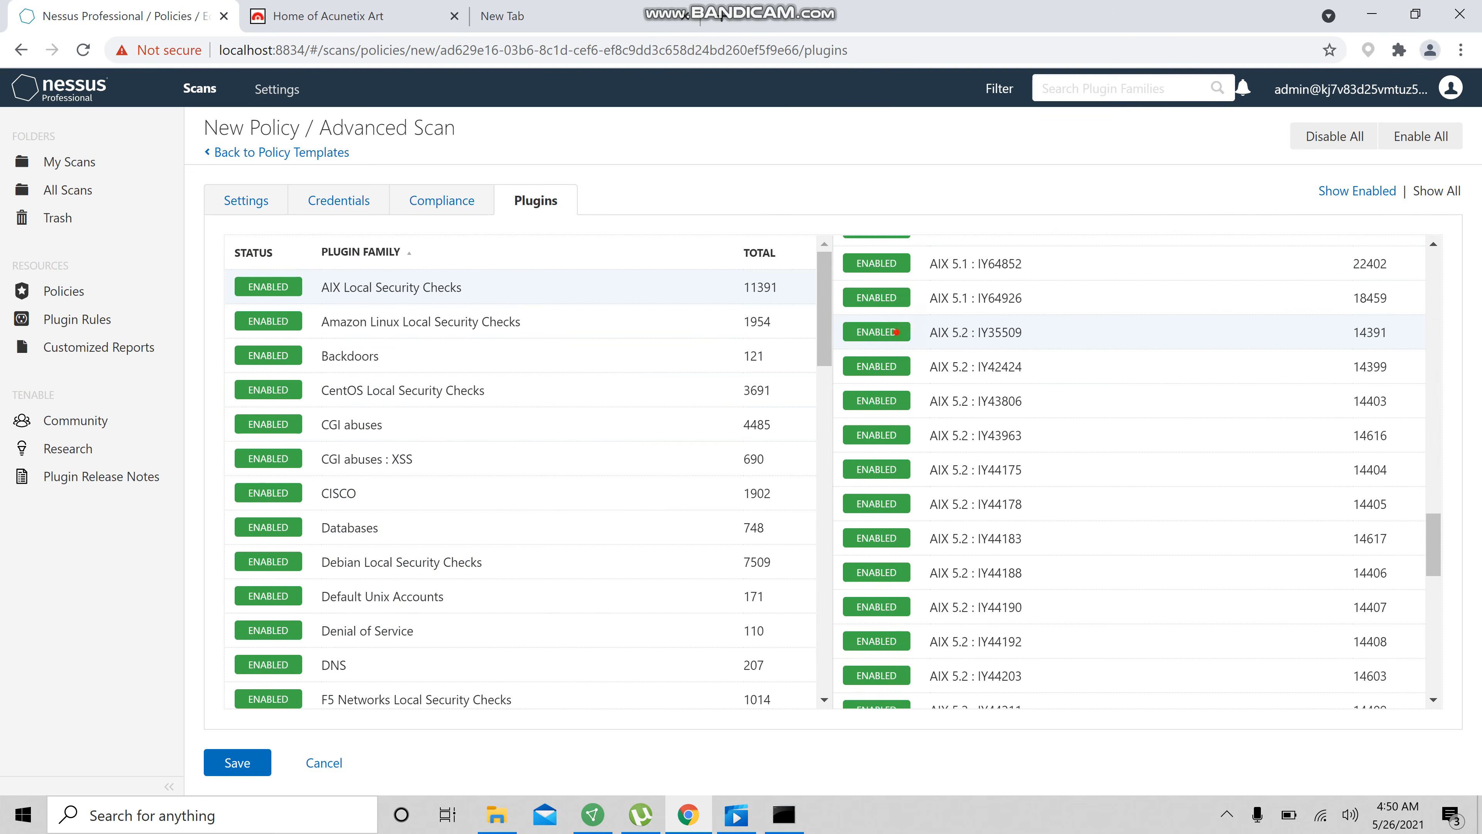
pyautogui.click(877, 331)
pyautogui.click(896, 331)
pyautogui.scroll(-8, 525, 385)
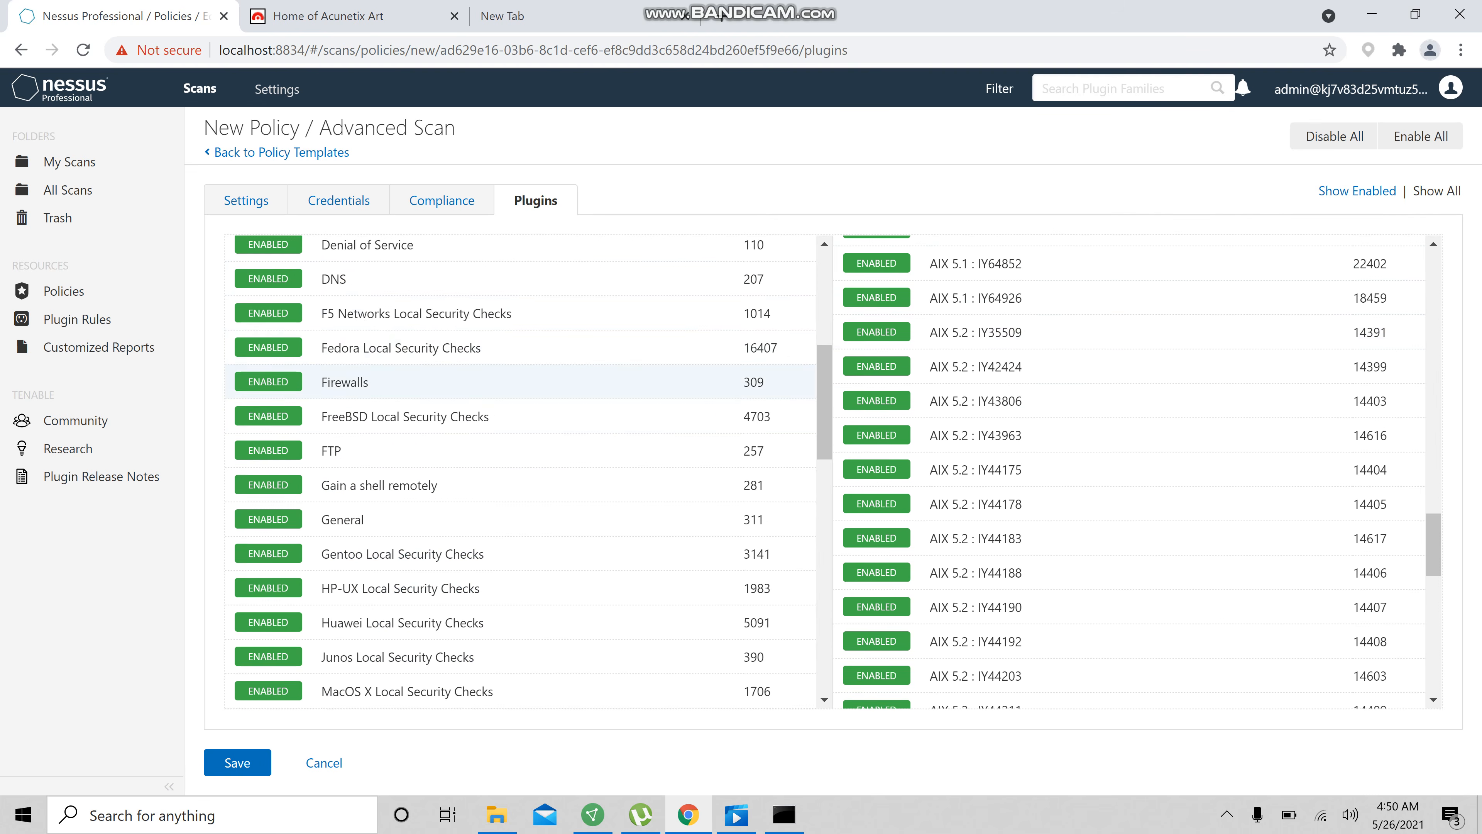
pyautogui.scroll(-12, 525, 471)
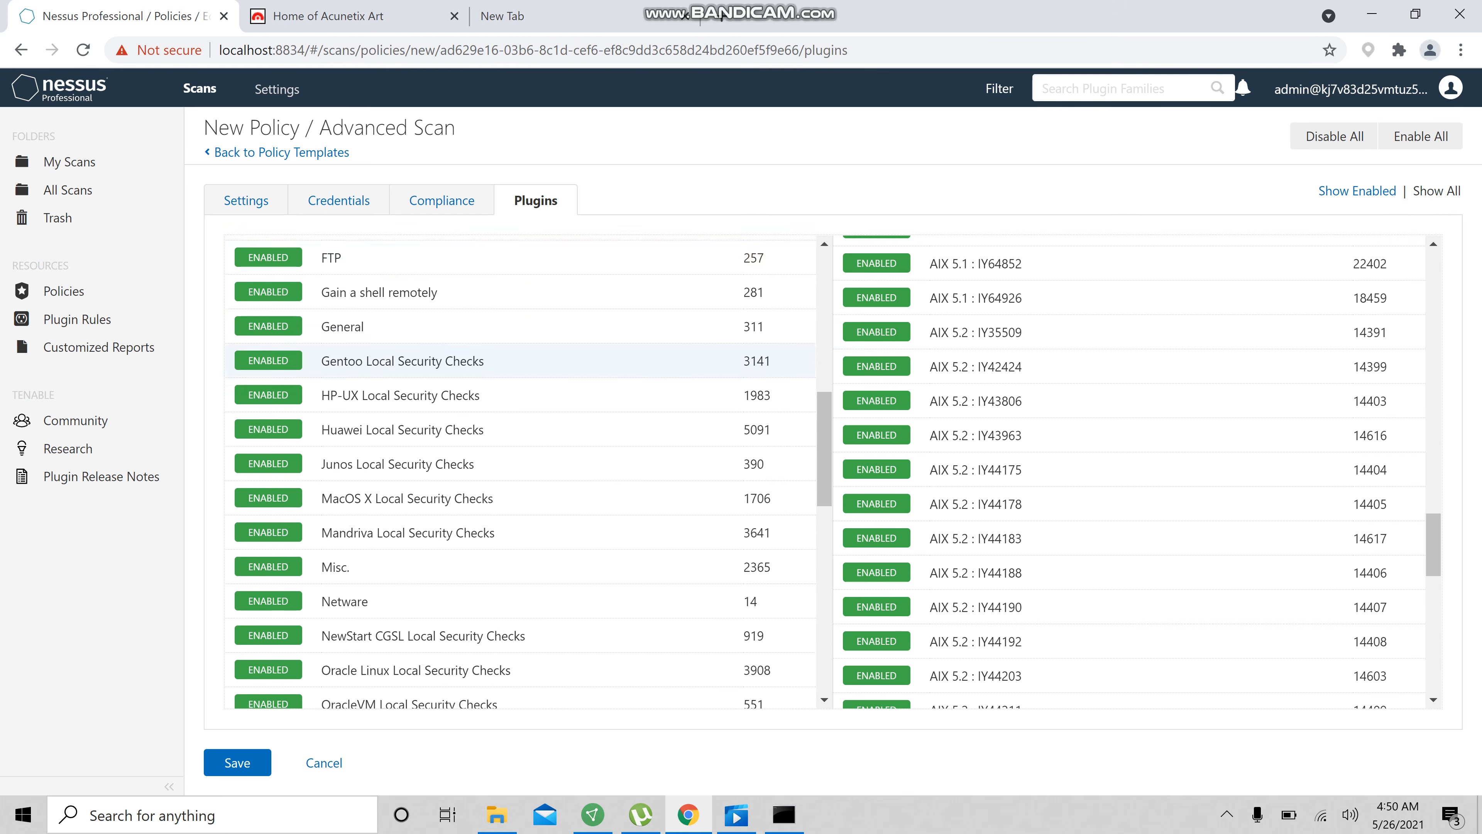
# Scroll through the list of plugin families to review them
pyautogui.scroll(-6, 519, 472)
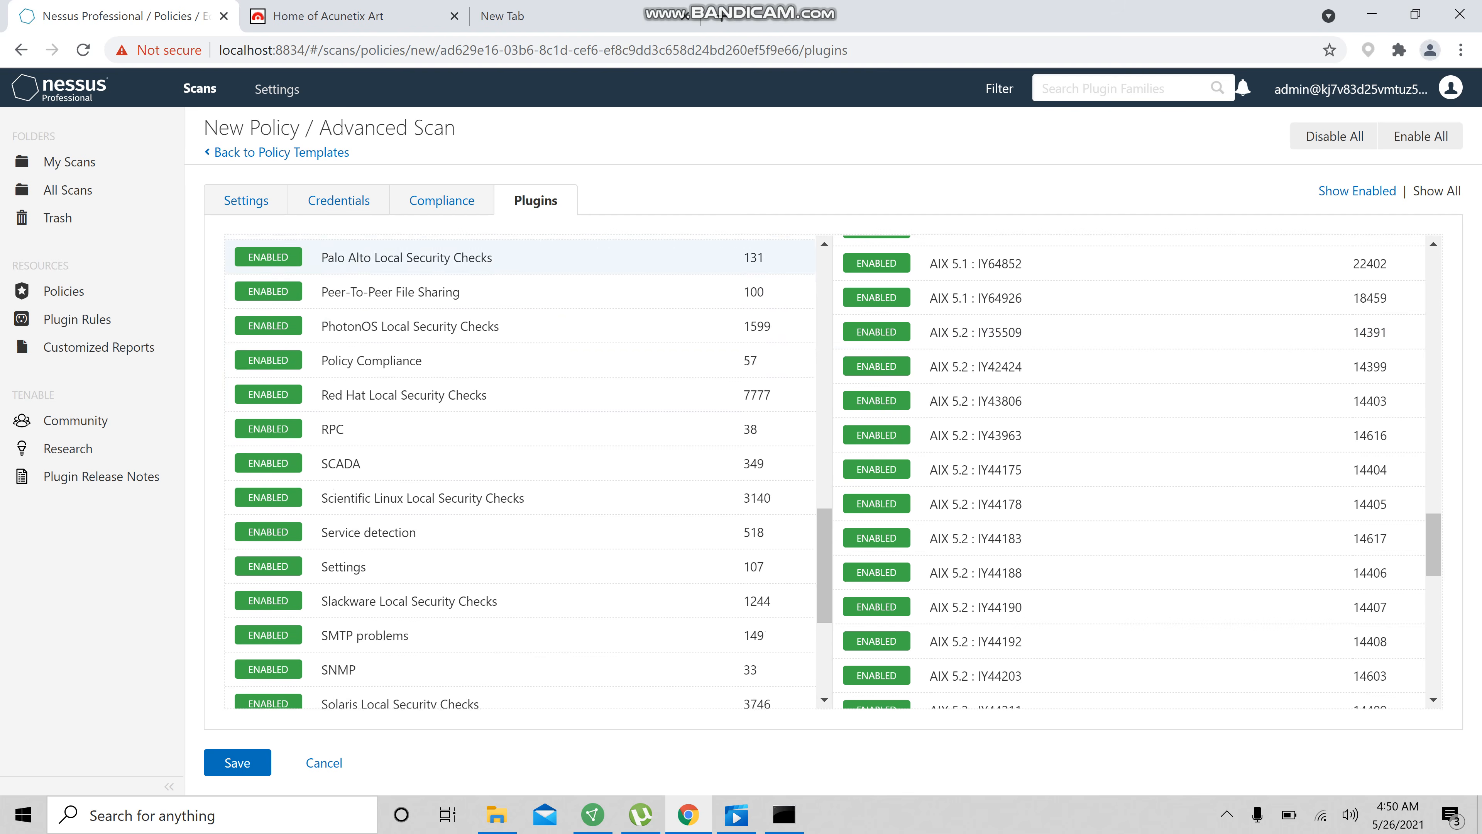
pyautogui.scroll(7, 519, 455)
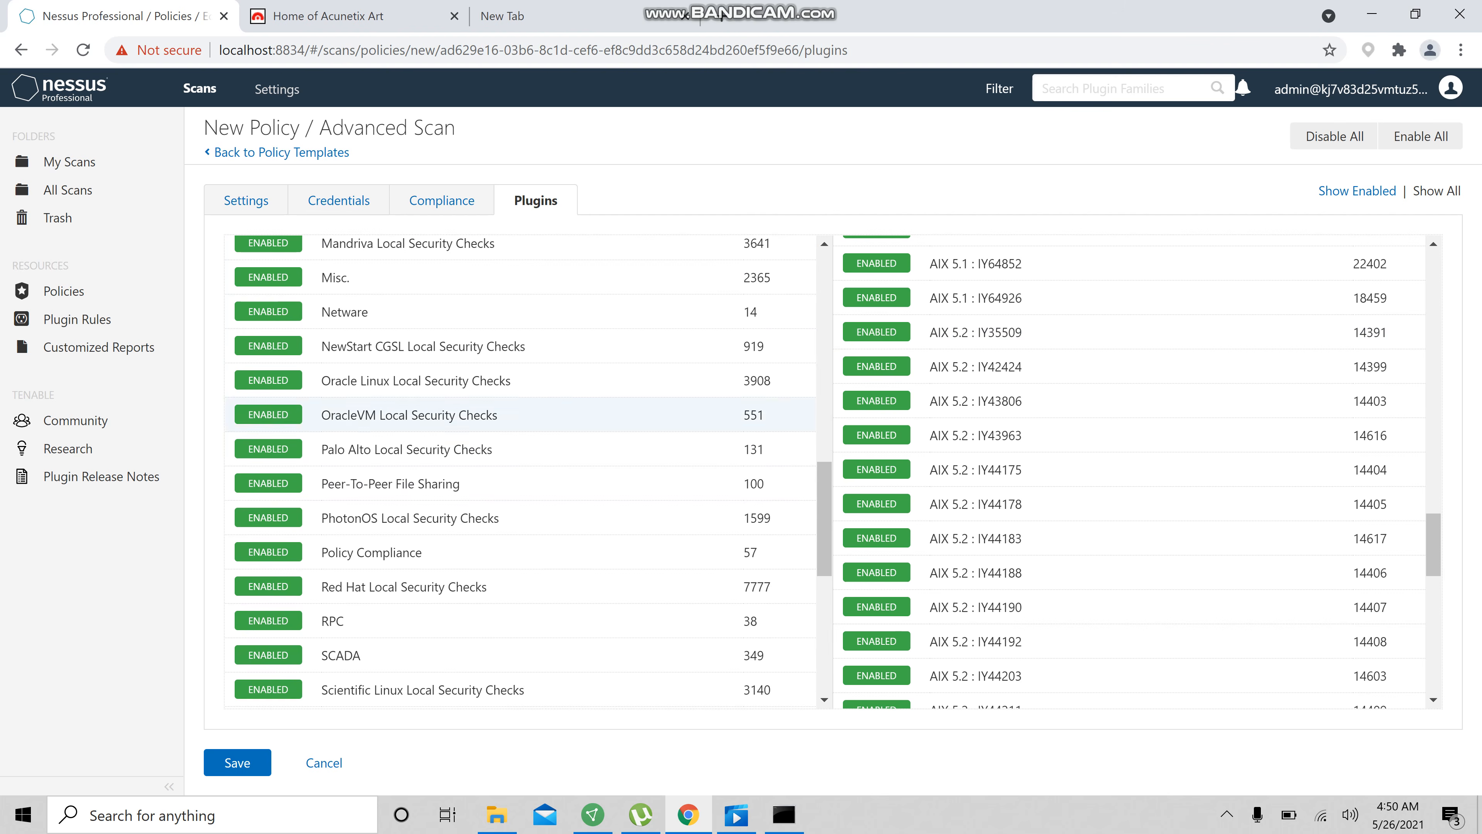
pyautogui.scroll(-2, 519, 456)
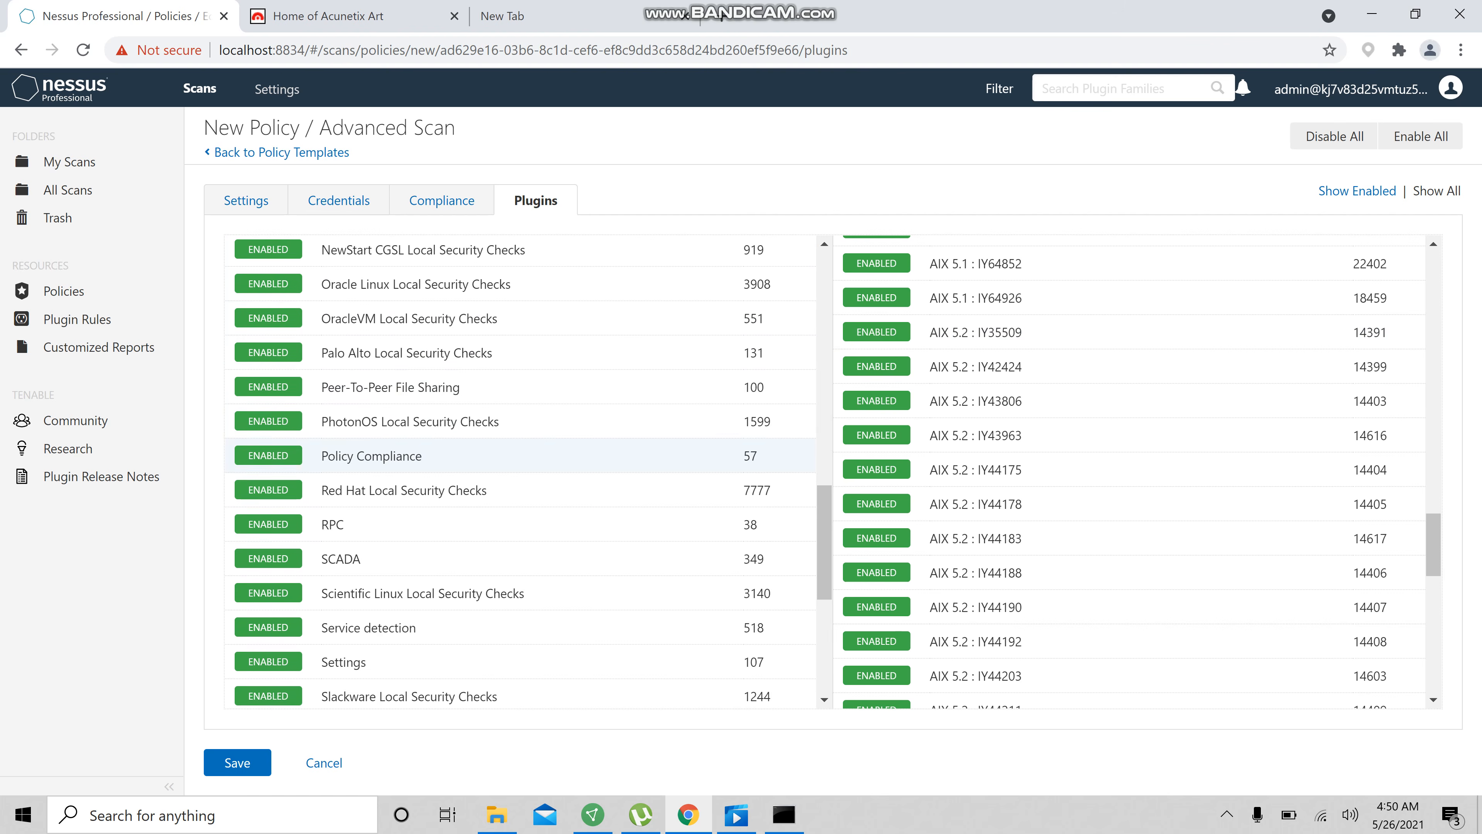
pyautogui.scroll(5, 519, 455)
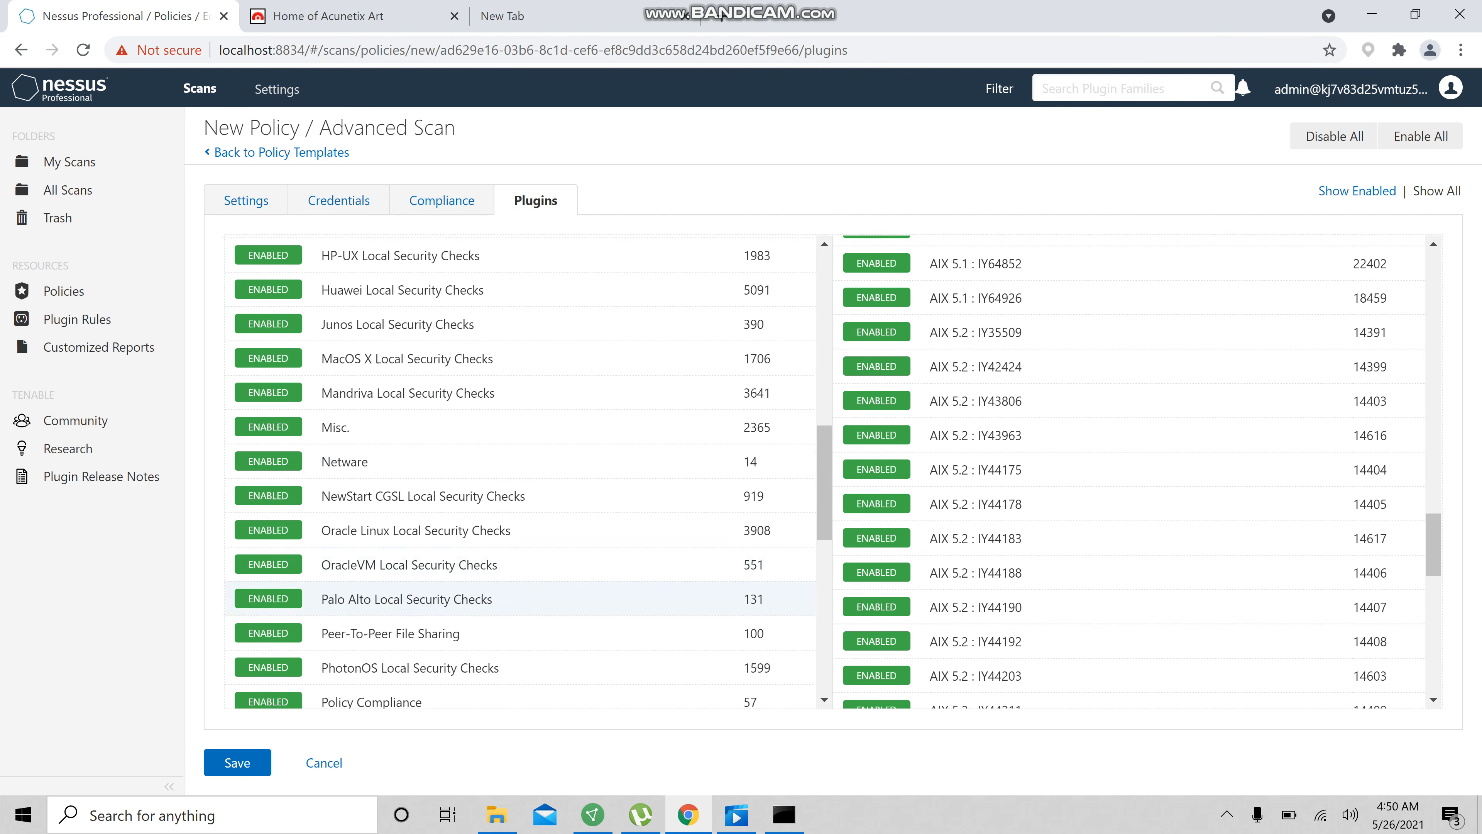
pyautogui.scroll(-11, 519, 443)
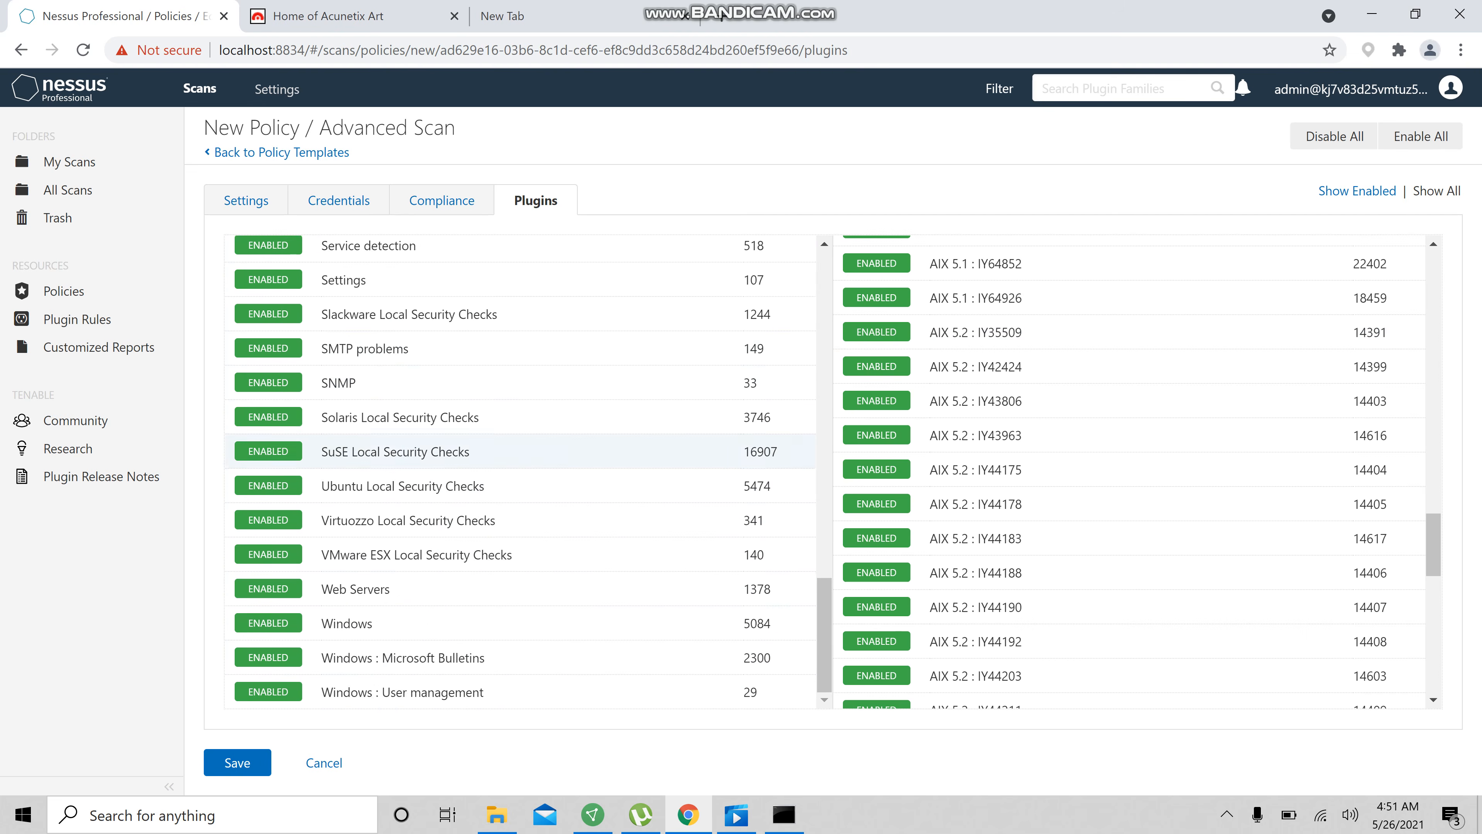
pyautogui.scroll(15, 519, 455)
pyautogui.scroll(4, 259, 537)
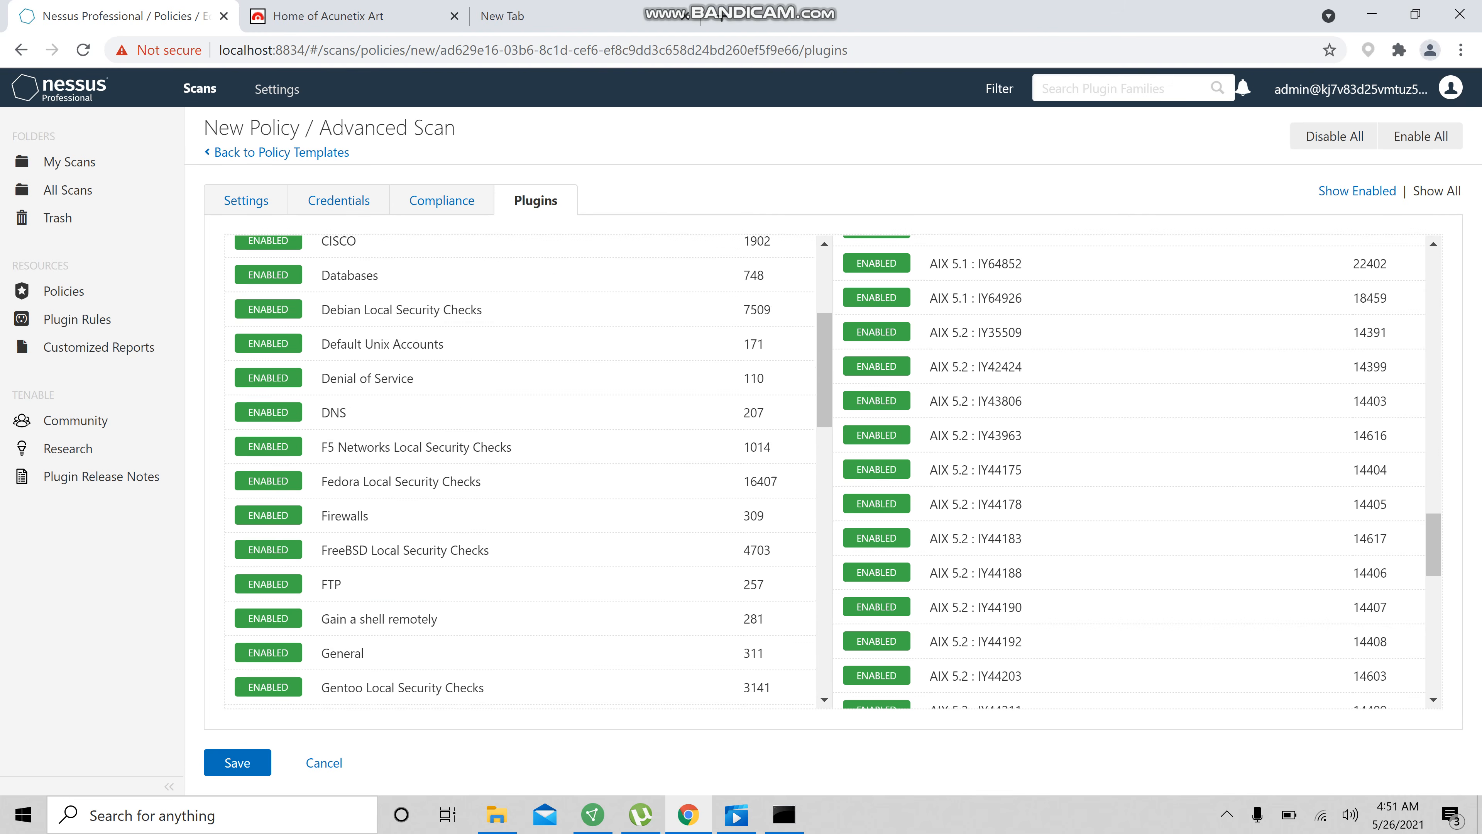
# Disable the Denial of Service plugin family
pyautogui.click(268, 539)
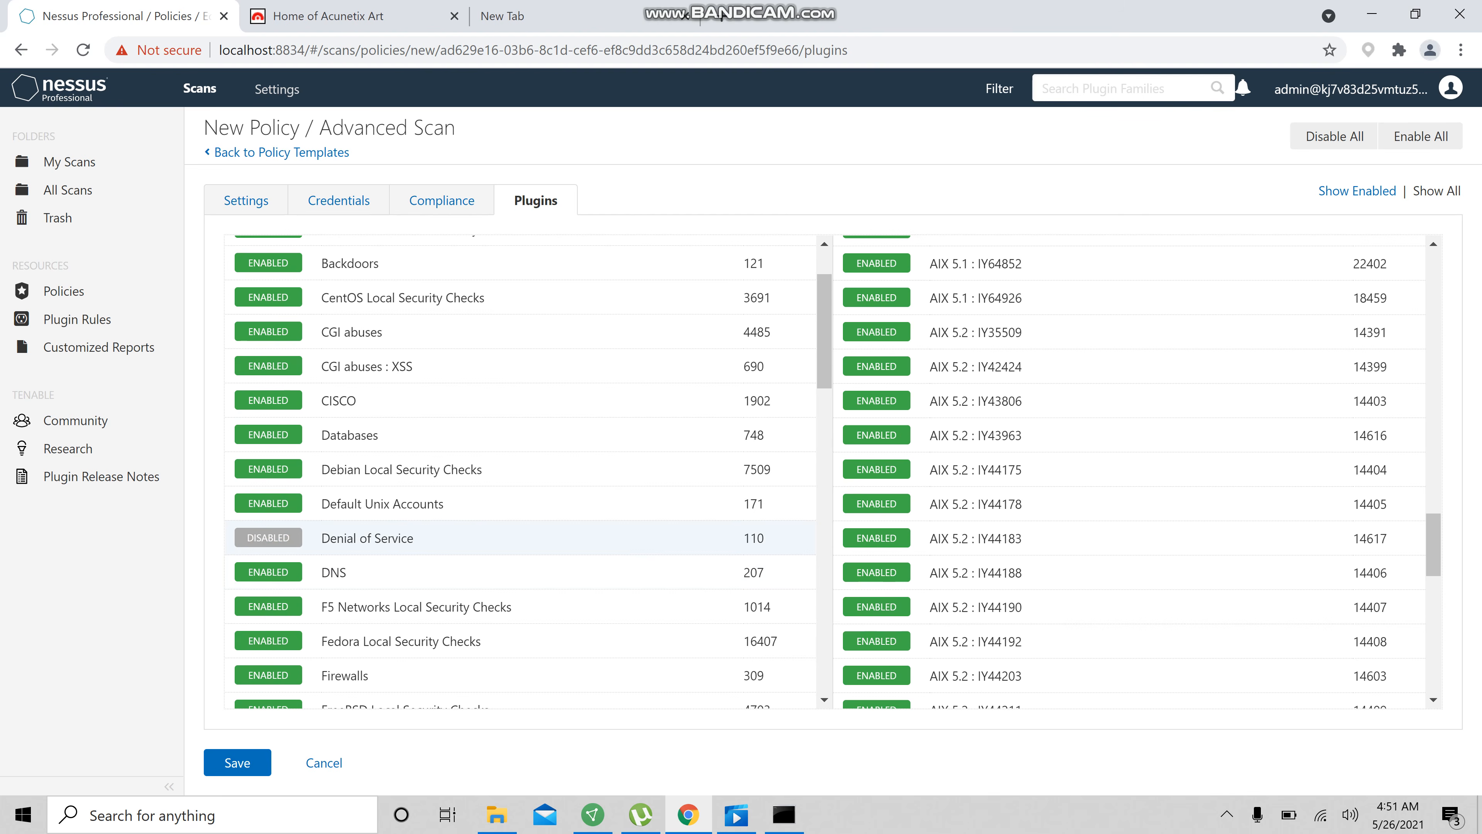
pyautogui.click(266, 536)
# Save the TEST policy
pyautogui.scroll(-10, 520, 467)
pyautogui.scroll(-7, 520, 467)
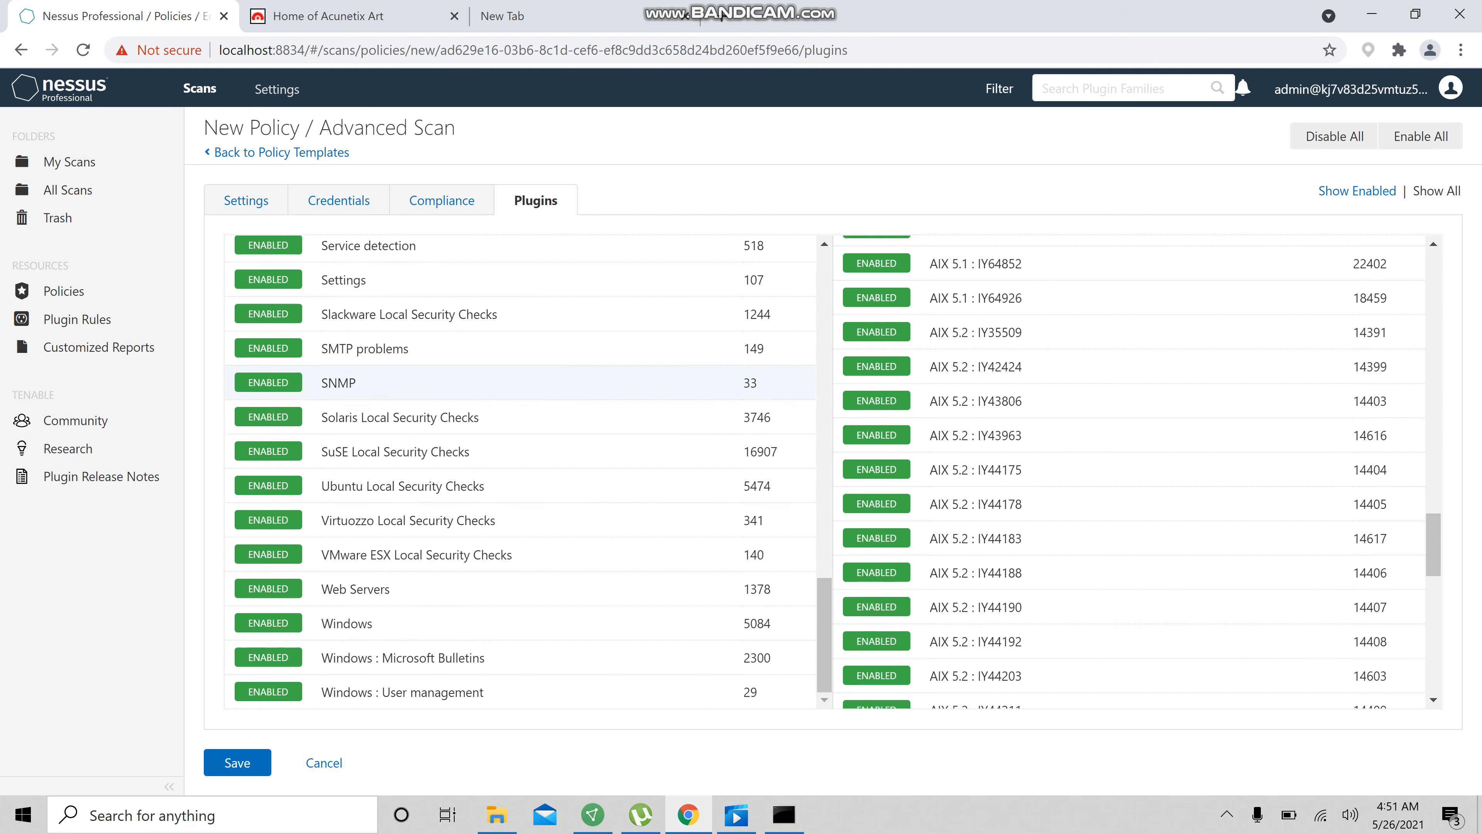
pyautogui.click(239, 762)
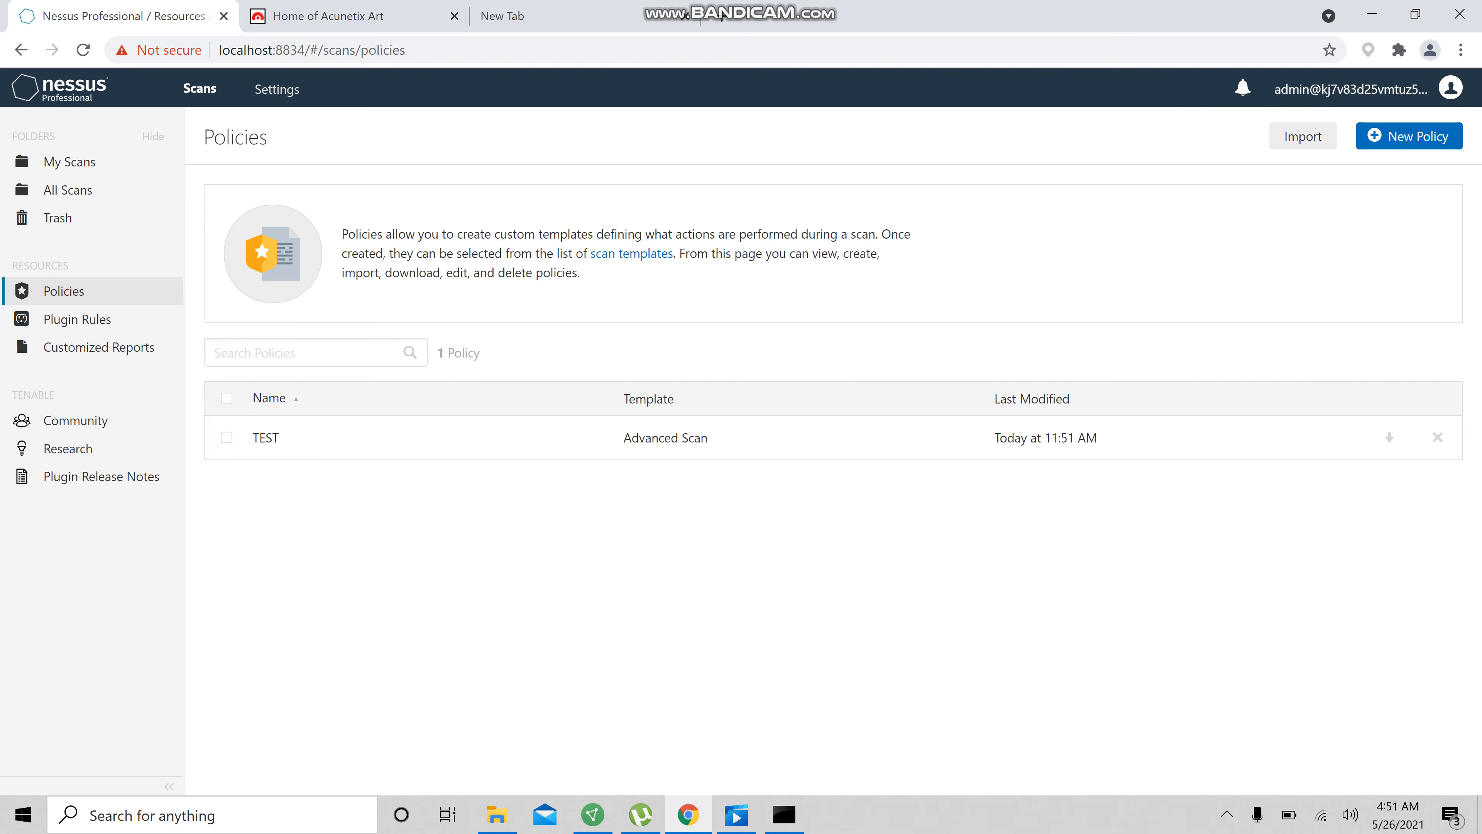
# Start a new scan in My Scans based on the user-defined TEST policy template
pyautogui.click(88, 165)
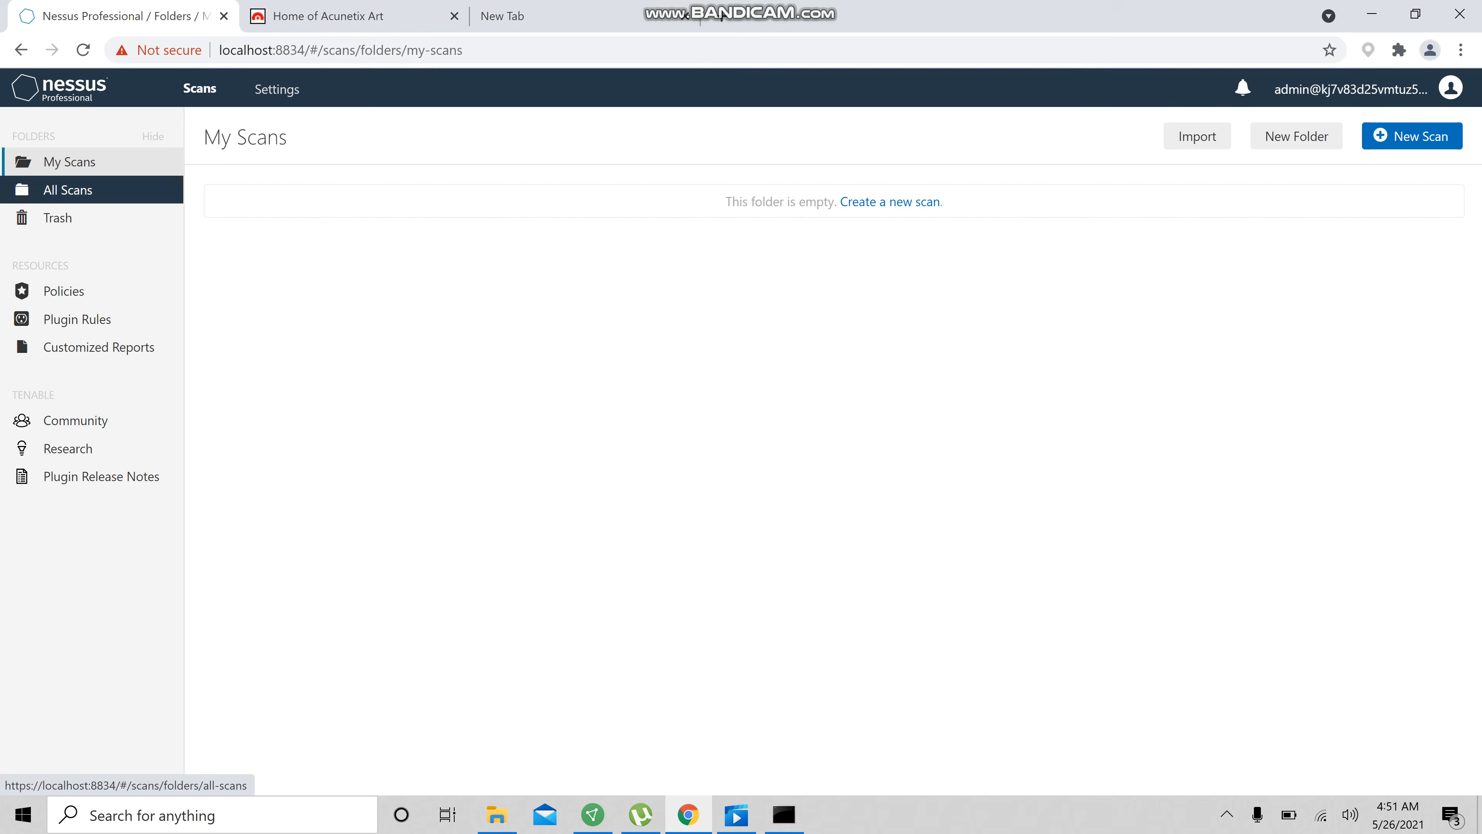
pyautogui.click(890, 202)
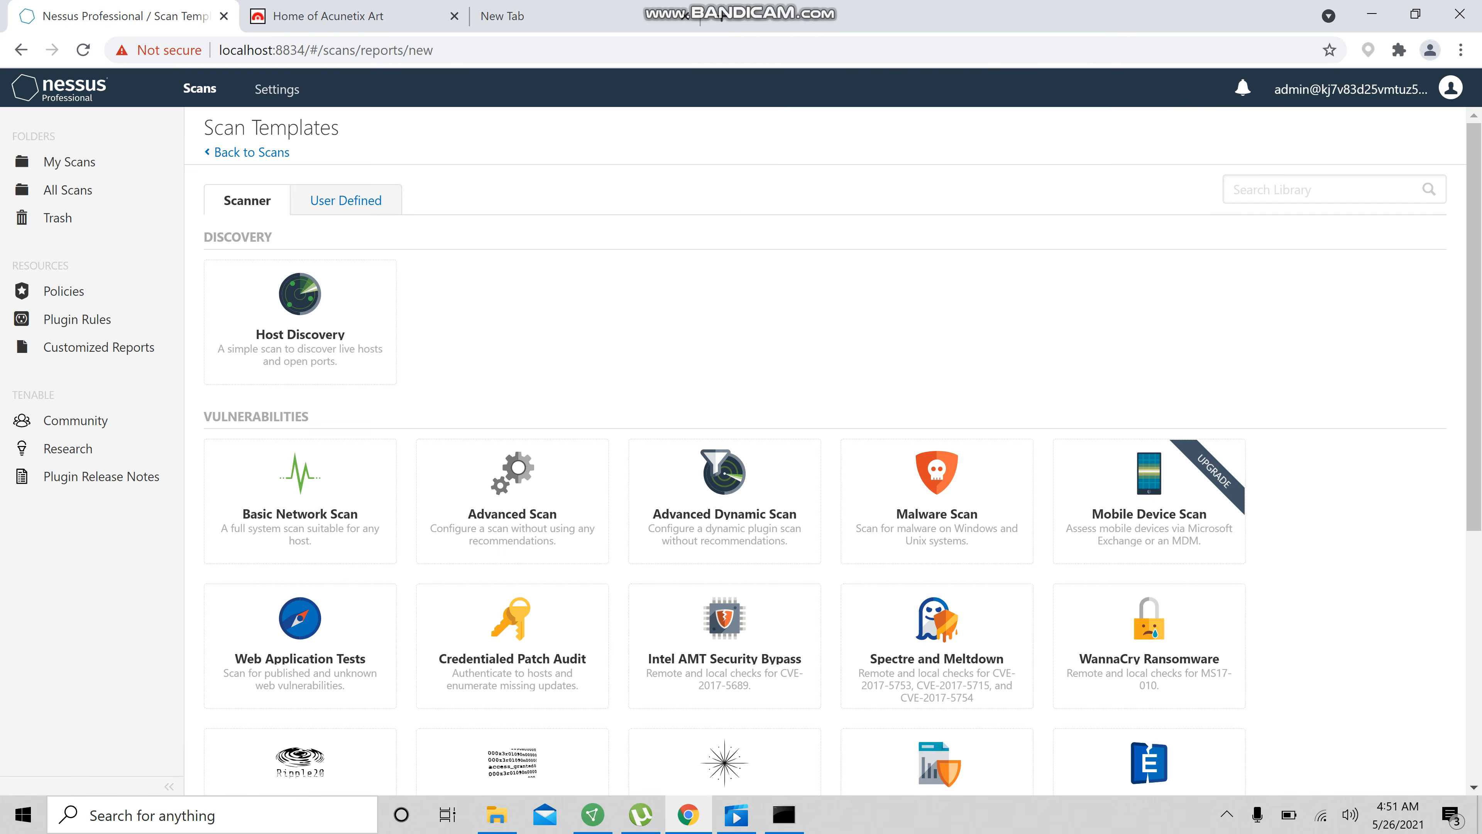
pyautogui.click(346, 201)
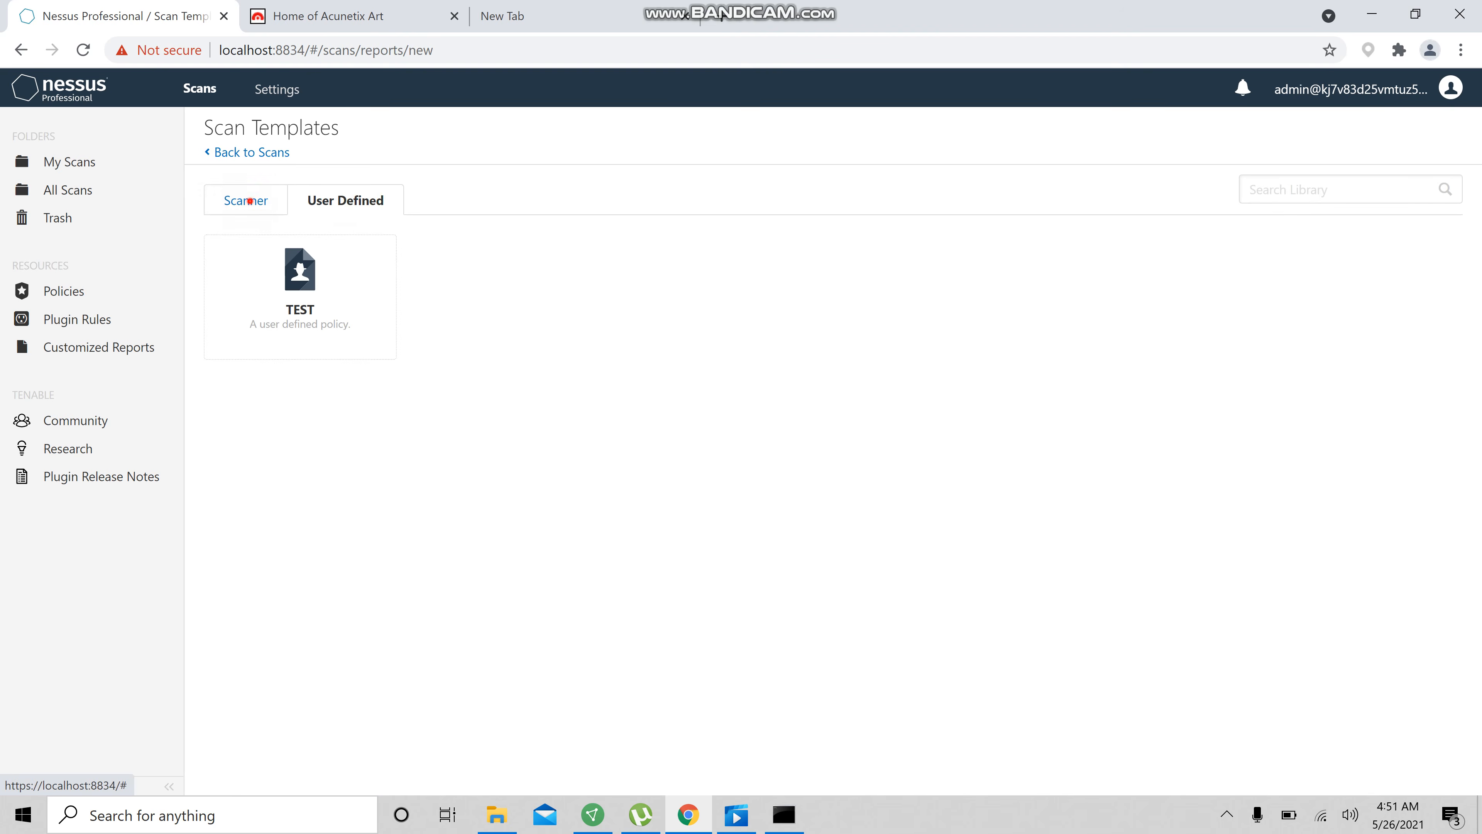
pyautogui.click(245, 201)
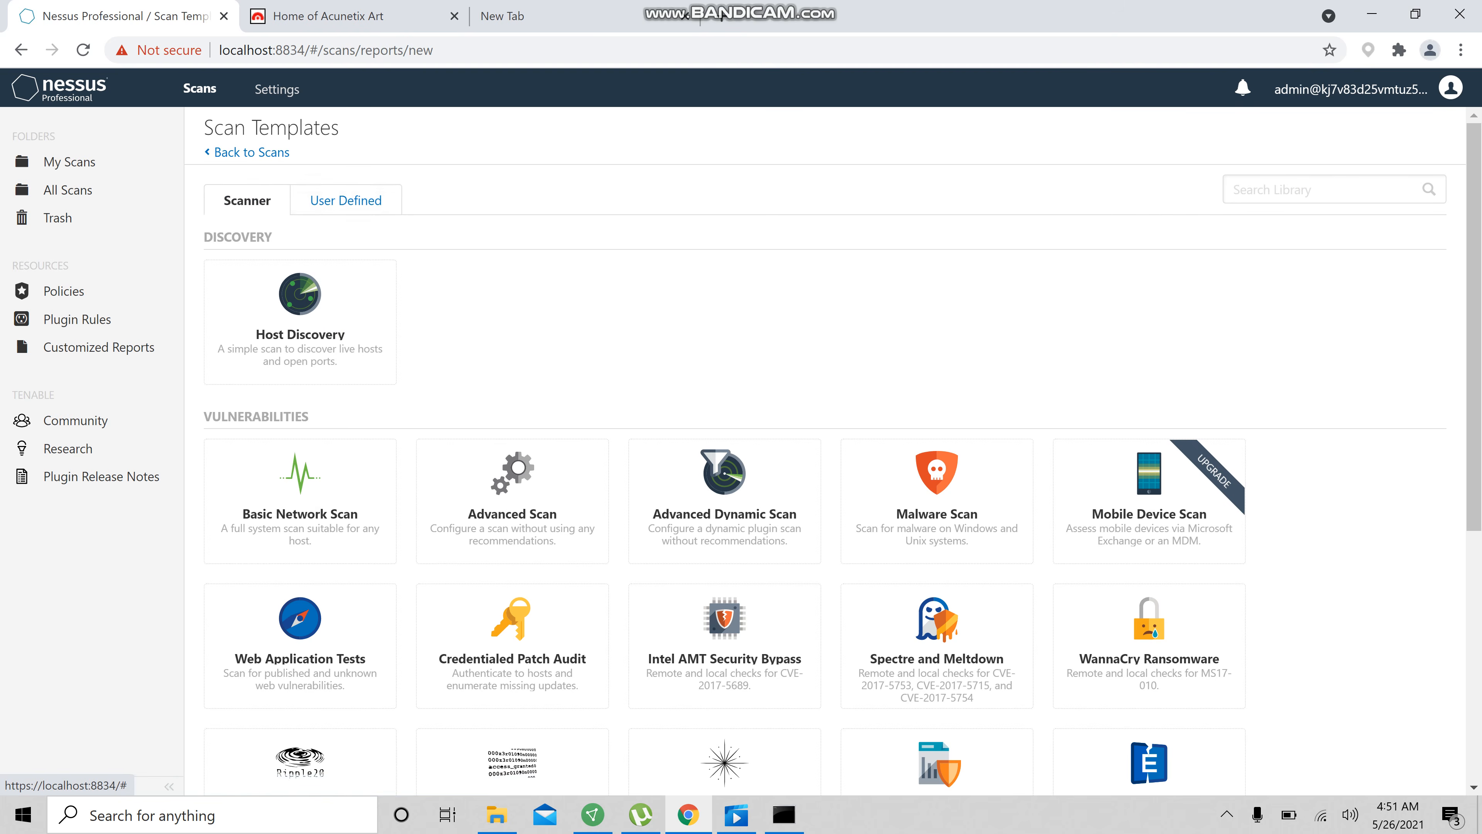
pyautogui.click(346, 201)
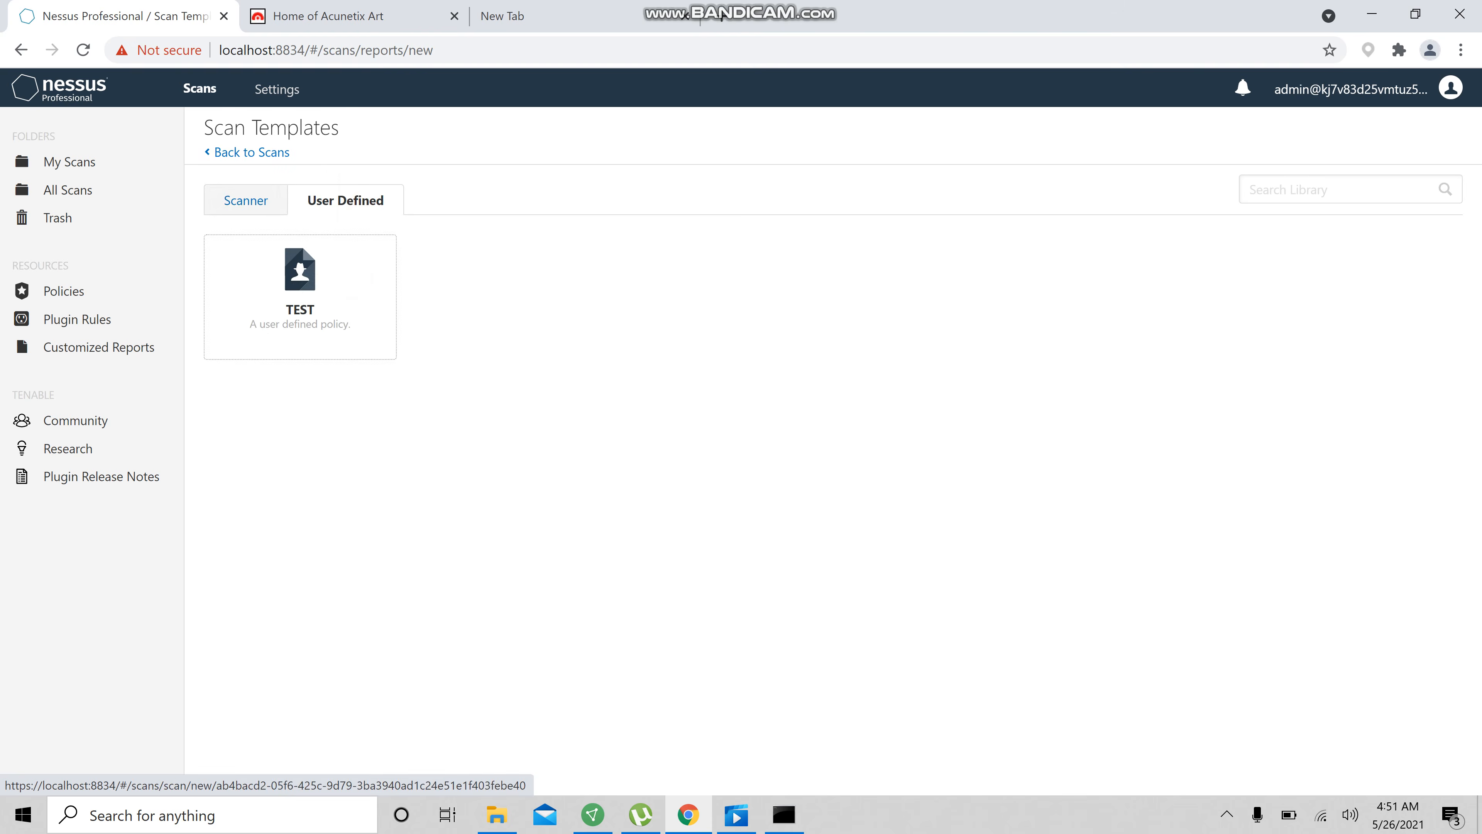
pyautogui.click(350, 277)
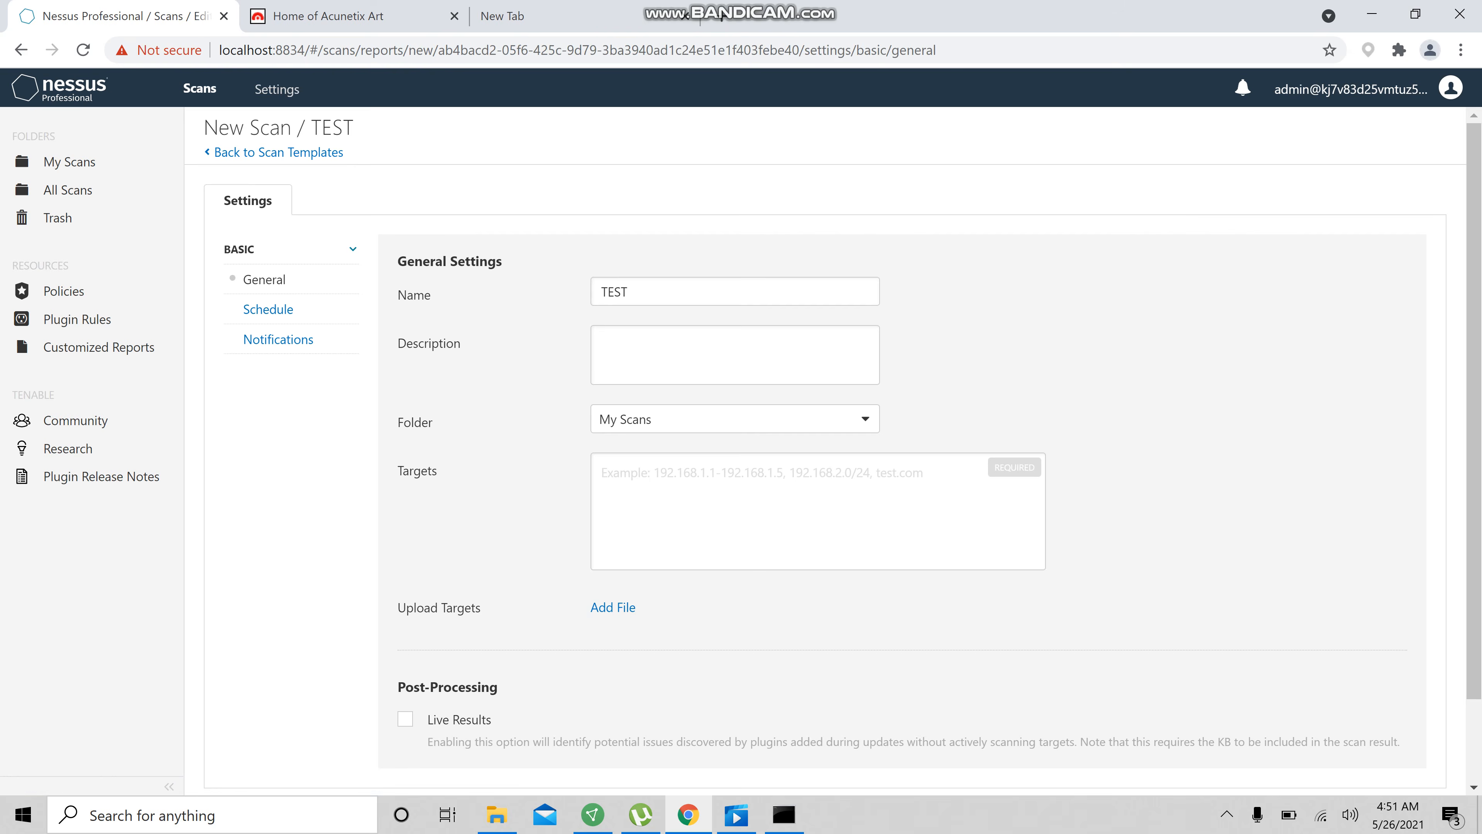
# Copy the IP address 18.192.172.30 from the address bar of the other browser tab
pyautogui.scroll(-2, 817, 444)
pyautogui.click(656, 385)
pyautogui.click(594, 9)
pyautogui.click(356, 13)
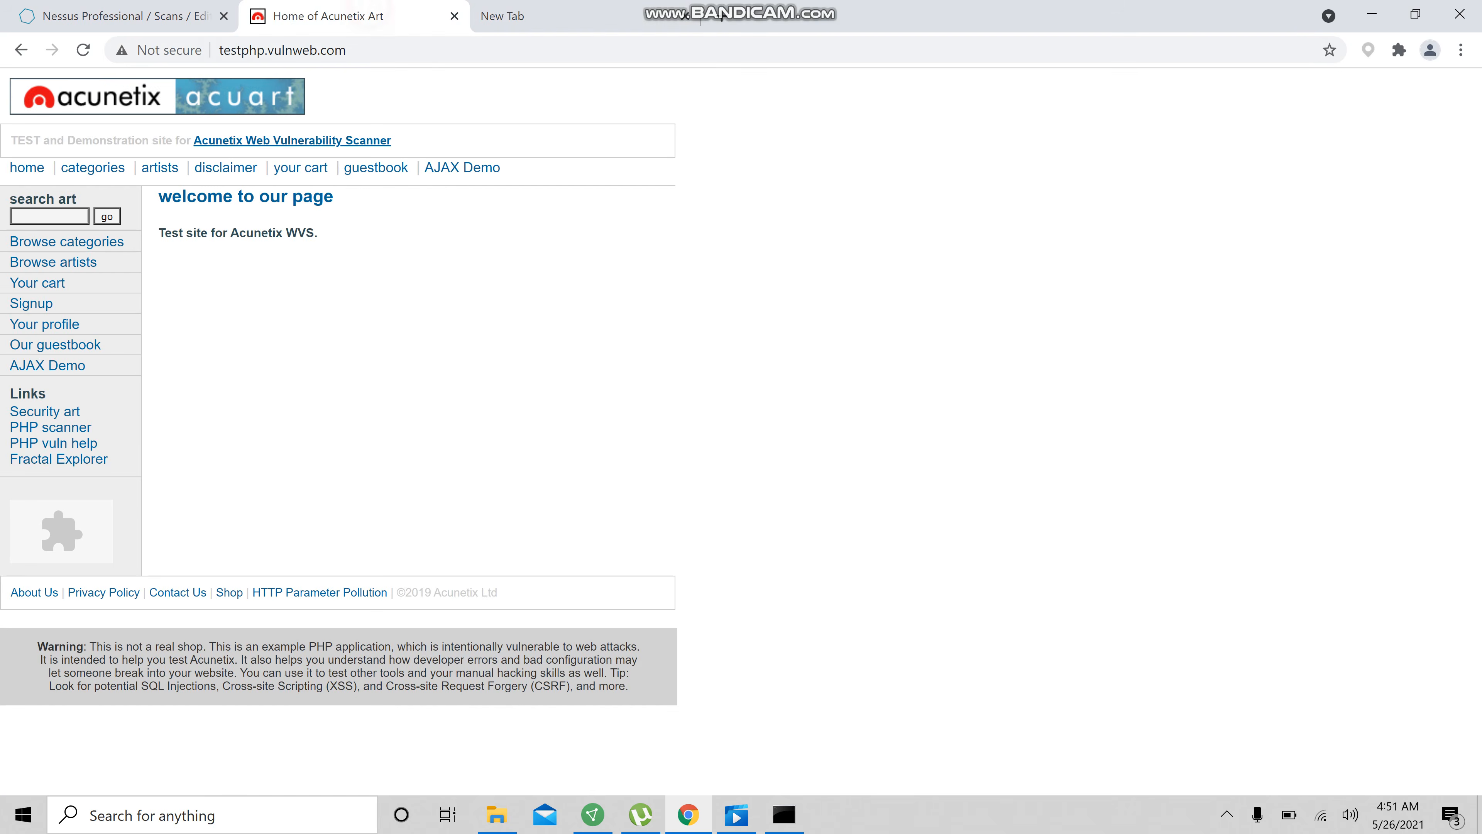
pyautogui.click(584, 11)
pyautogui.hotkey('ctrl', 'a')
pyautogui.hotkey('ctrl', 'c')
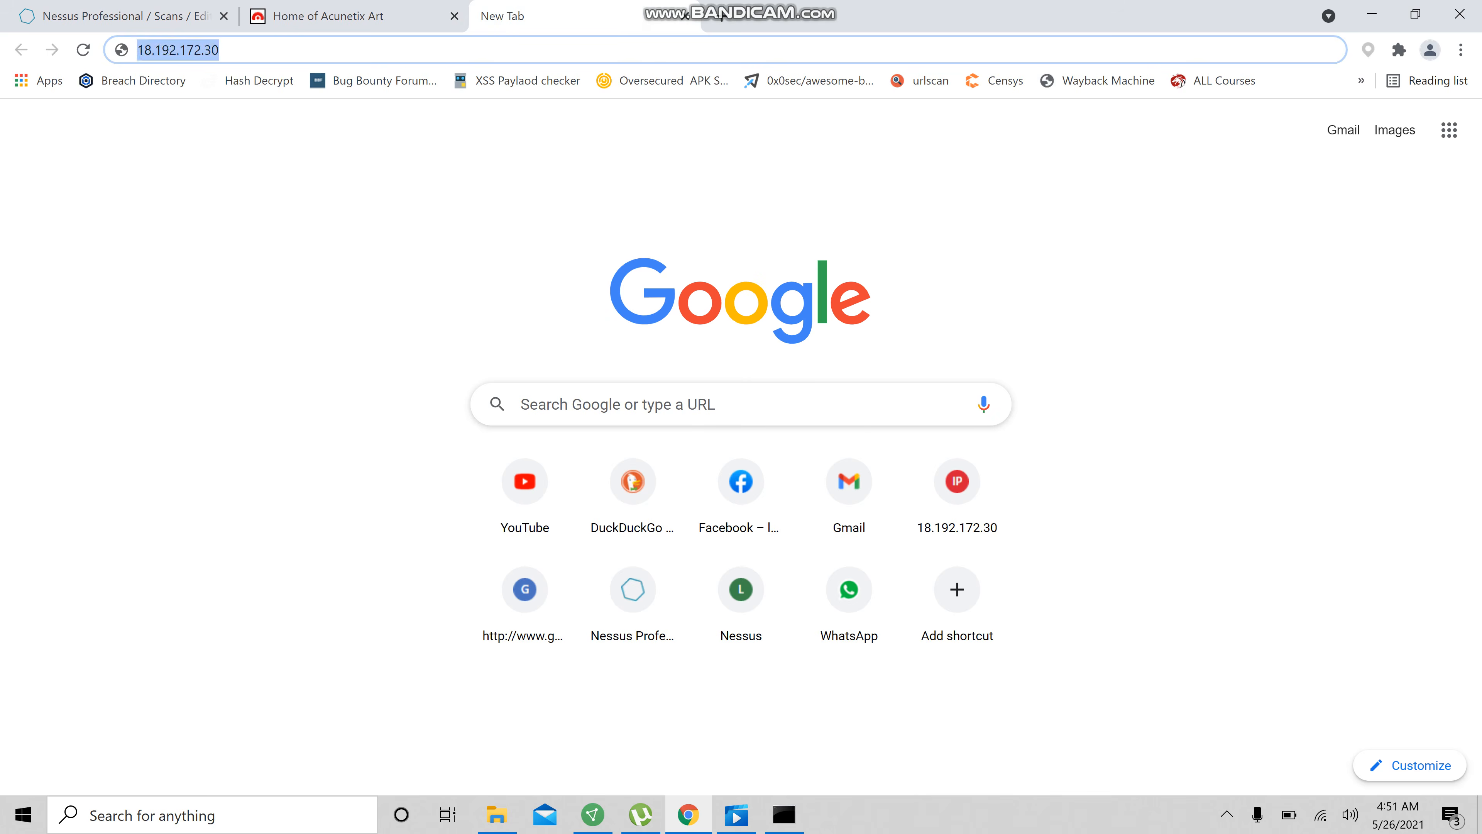
# Try entering an example range 192.169.0.1-192.168.0.5 in the scan's Targets field
pyautogui.click(155, 9)
pyautogui.hotkey('ctrl', 'v')
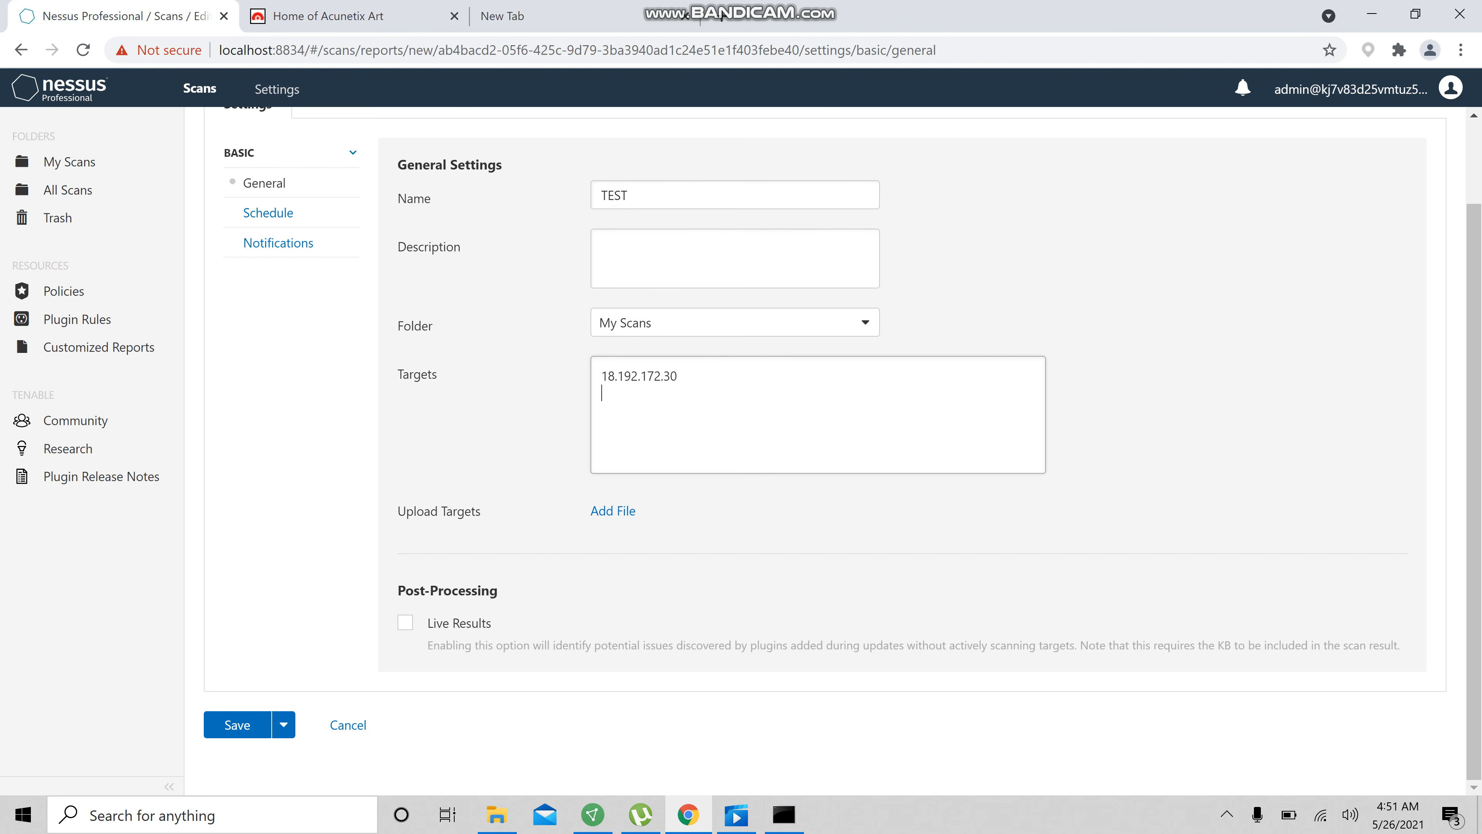
pyautogui.hotkey('ctrl', 'z')
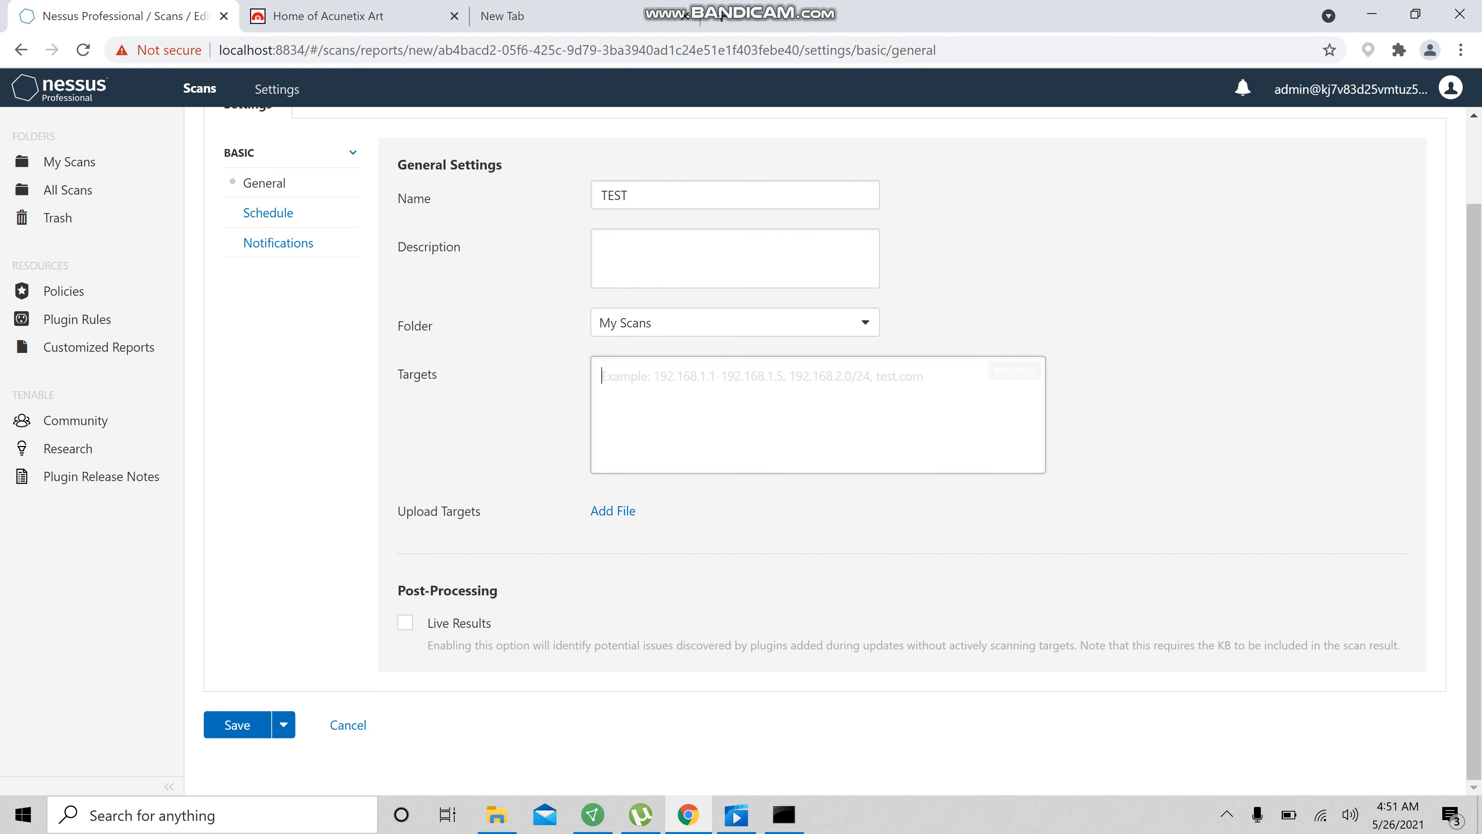
pyautogui.write('19')
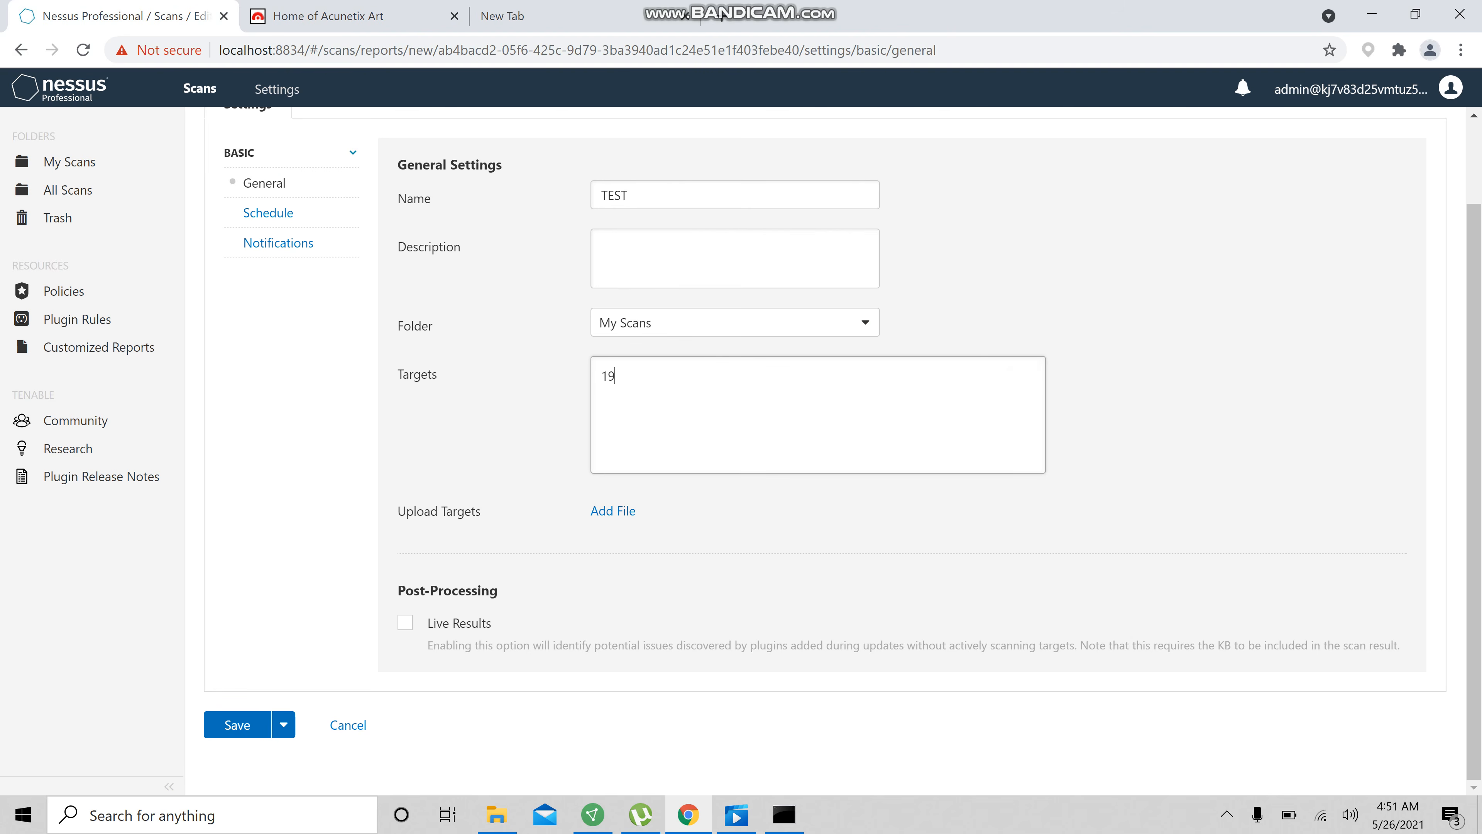
pyautogui.write('2.169.0.1/24')
pyautogui.moveTo(738, 376); pyautogui.dragTo(663, 376)
pyautogui.press('BackSpace')
pyautogui.write('-192.168.0.5')
pyautogui.moveTo(656, 377); pyautogui.dragTo(664, 377)
pyautogui.click(768, 377)
# Replace the Targets content with the copied address 18.192.172.30
pyautogui.hotkey('ctrl', 'a')
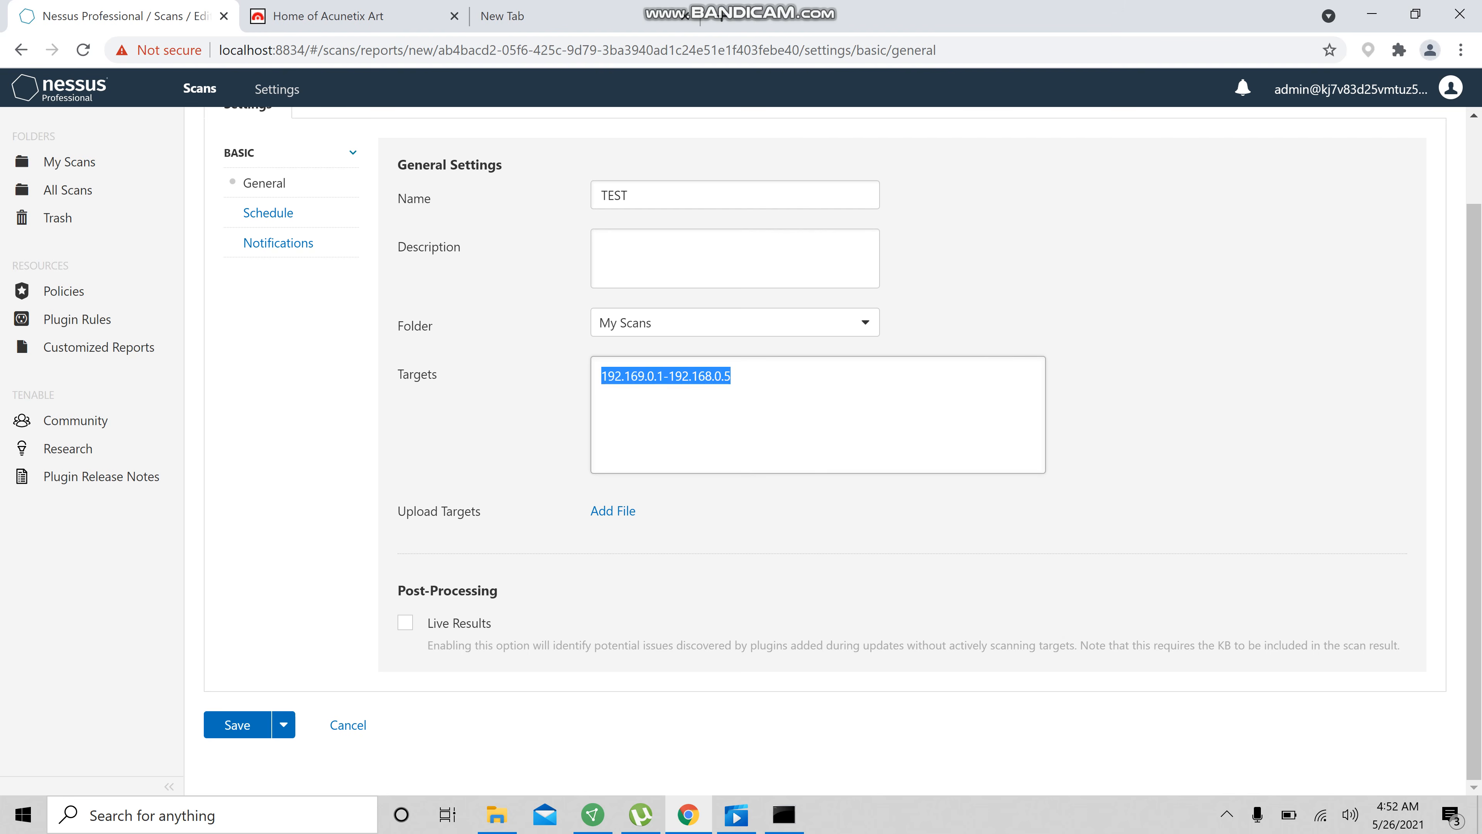
pyautogui.press('BackSpace')
pyautogui.hotkey('ctrl', 'v')
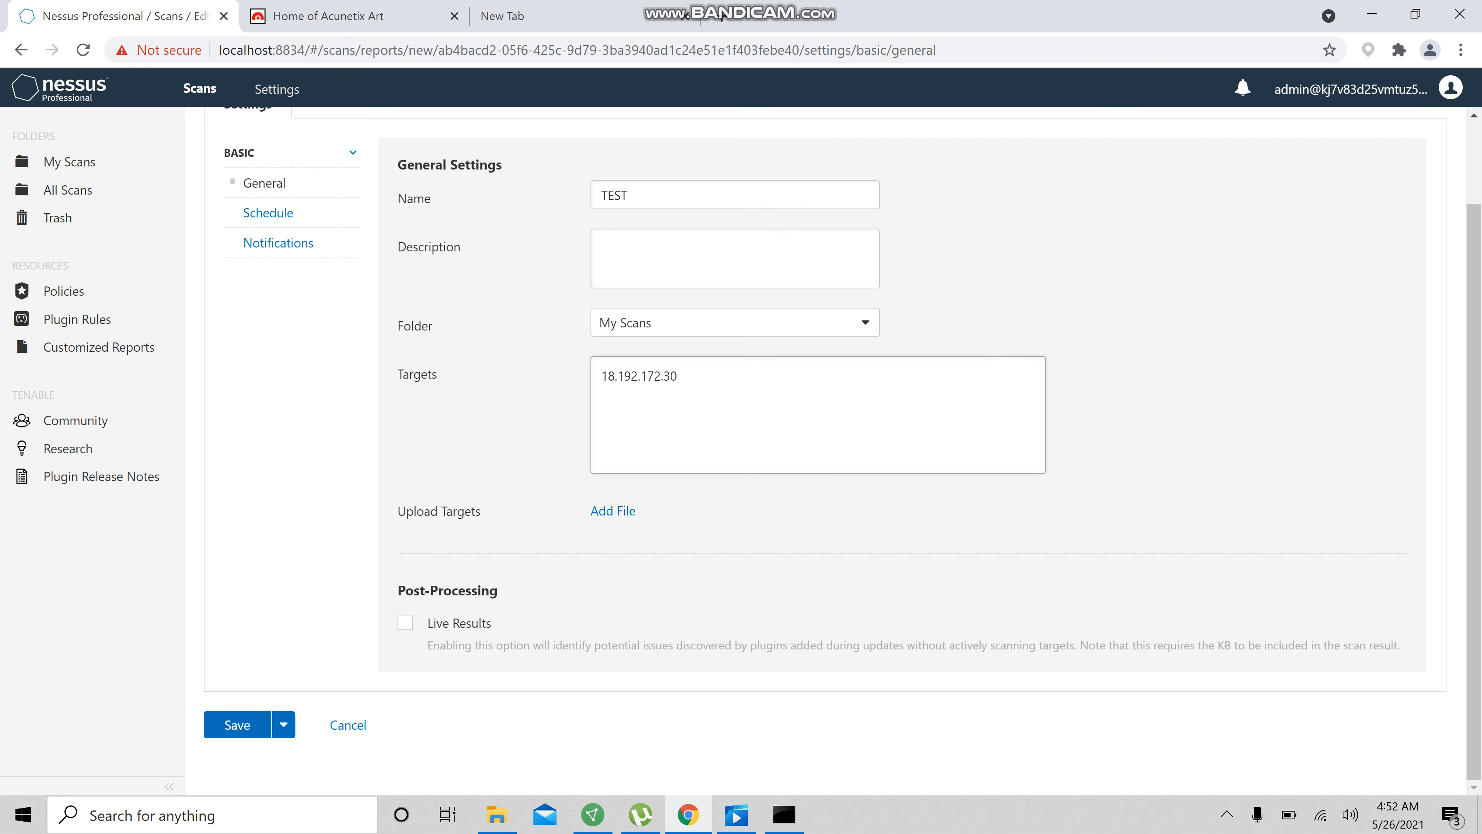
# Try adding a second target 192.100.123.44 and delete it again
pyautogui.write('192.10')
pyautogui.press('BackSpace')
pyautogui.write('0.123.44')
pyautogui.moveTo(703, 396); pyautogui.dragTo(600, 394)
pyautogui.press('BackSpace')
pyautogui.press('BackSpace')
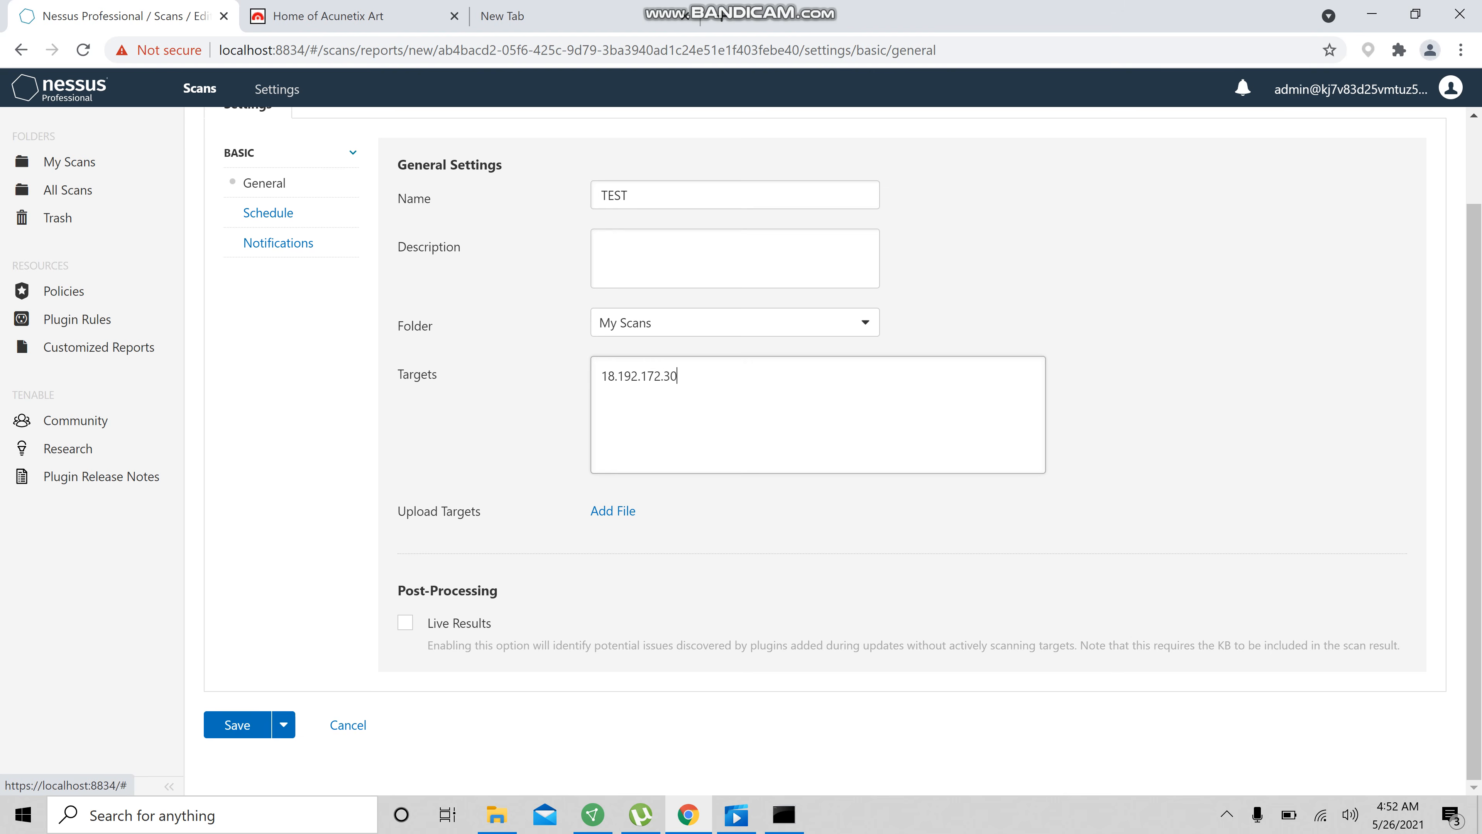
# Launch the scan and open the running TEST scan
pyautogui.scroll(2, 612, 511)
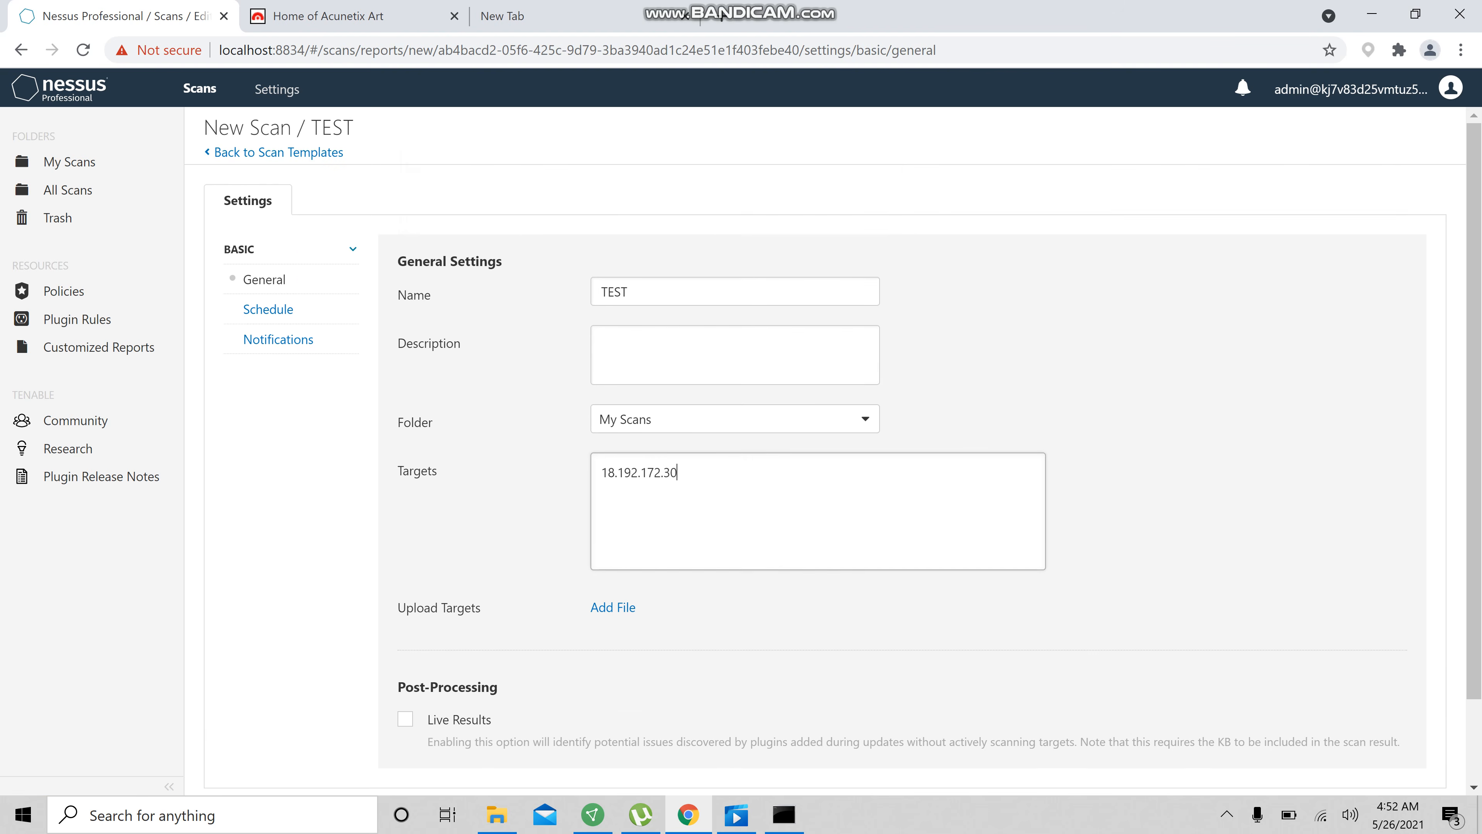
pyautogui.moveTo(694, 472); pyautogui.dragTo(601, 472)
pyautogui.scroll(-2, 601, 472)
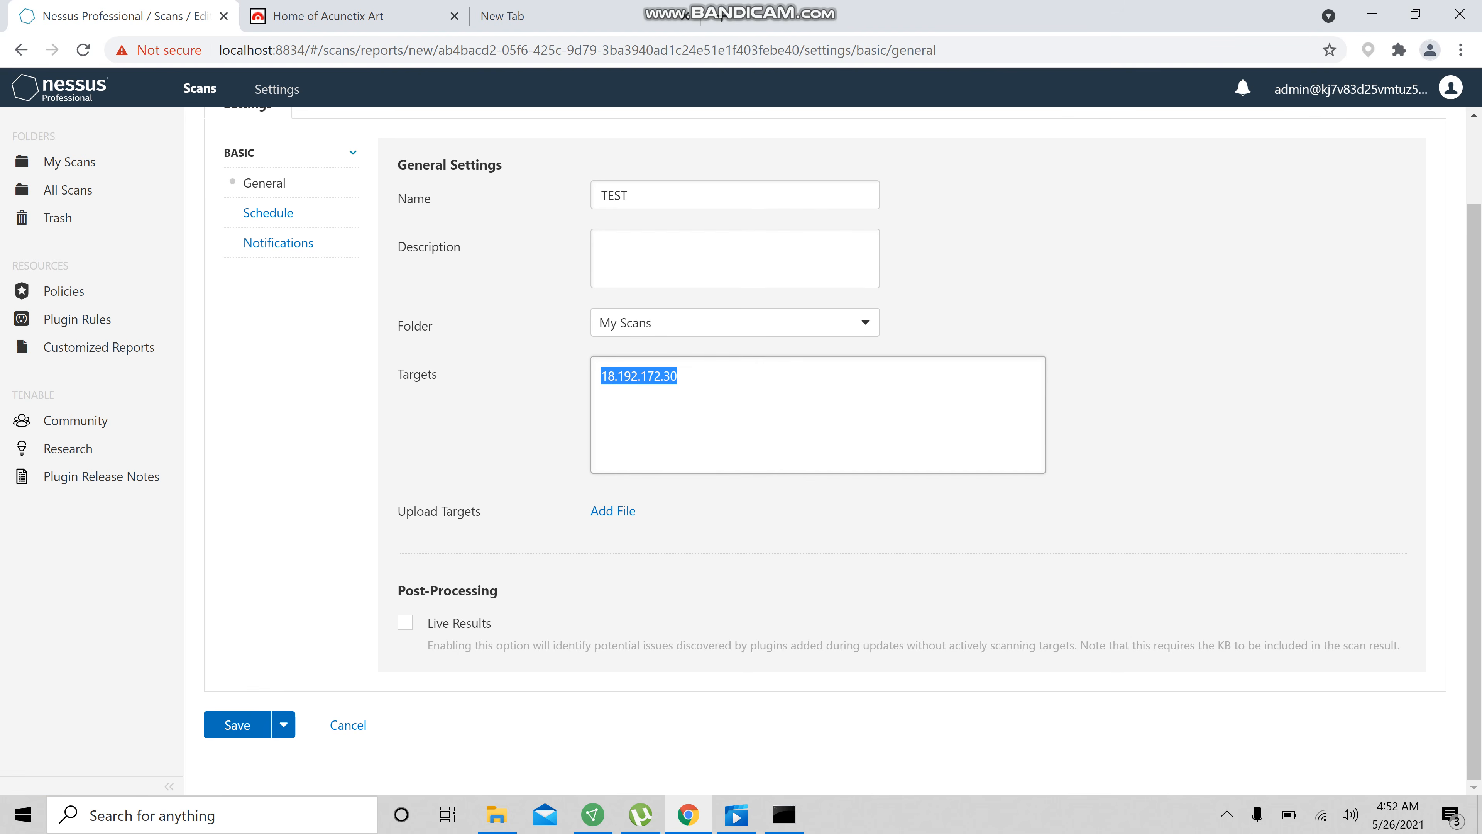
pyautogui.click(283, 724)
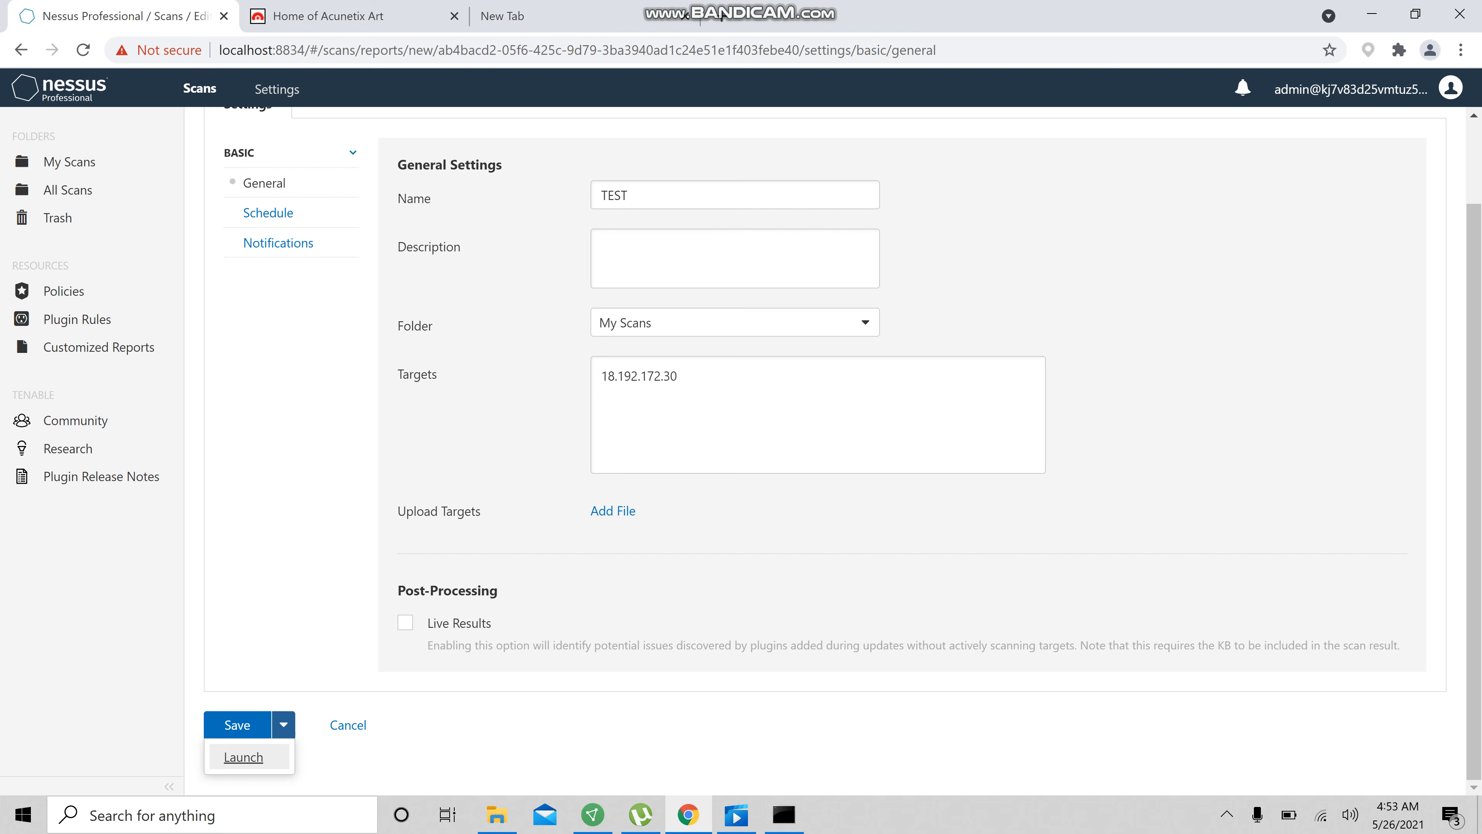
pyautogui.click(263, 758)
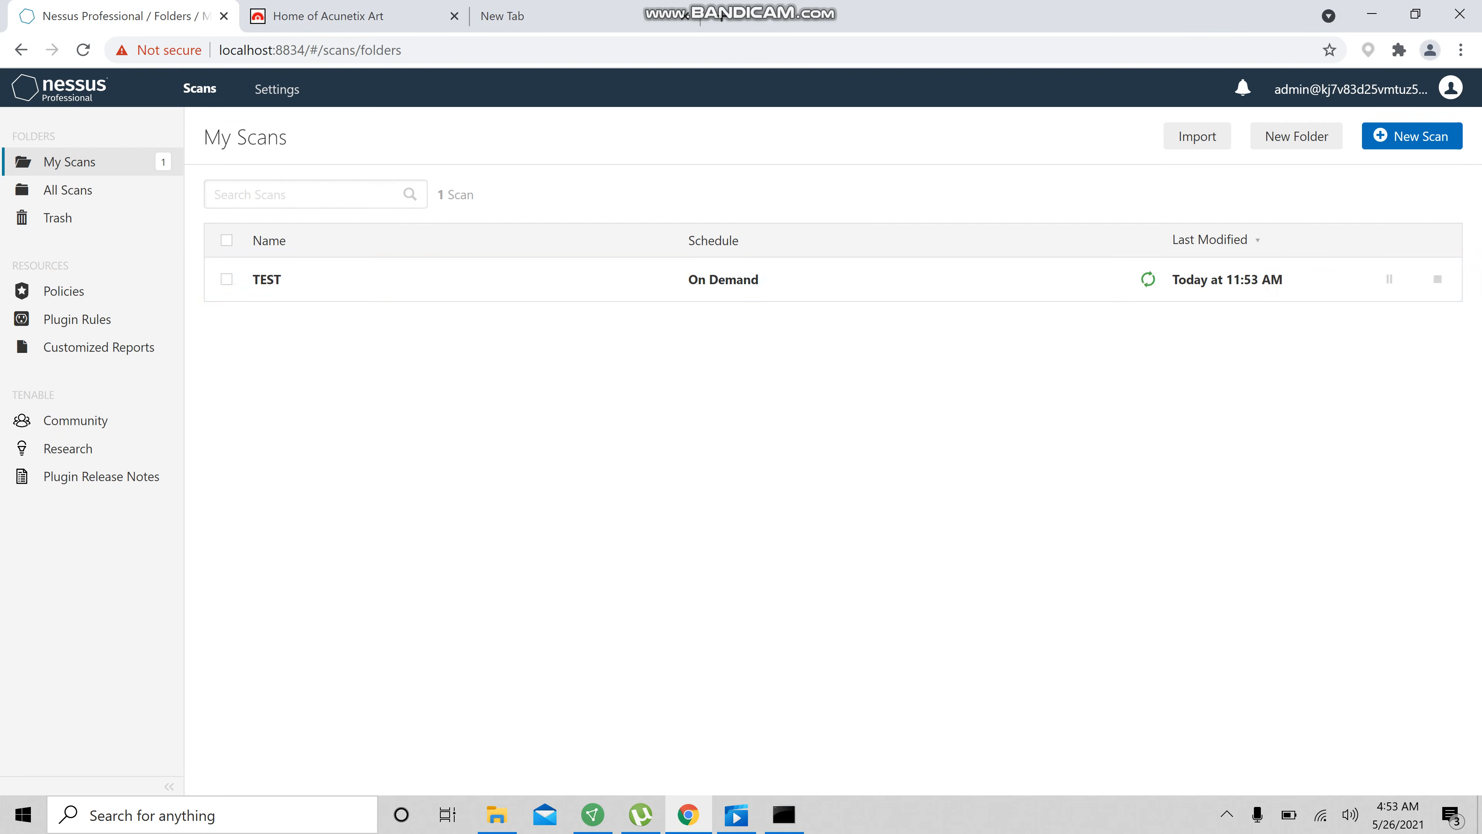
pyautogui.click(677, 274)
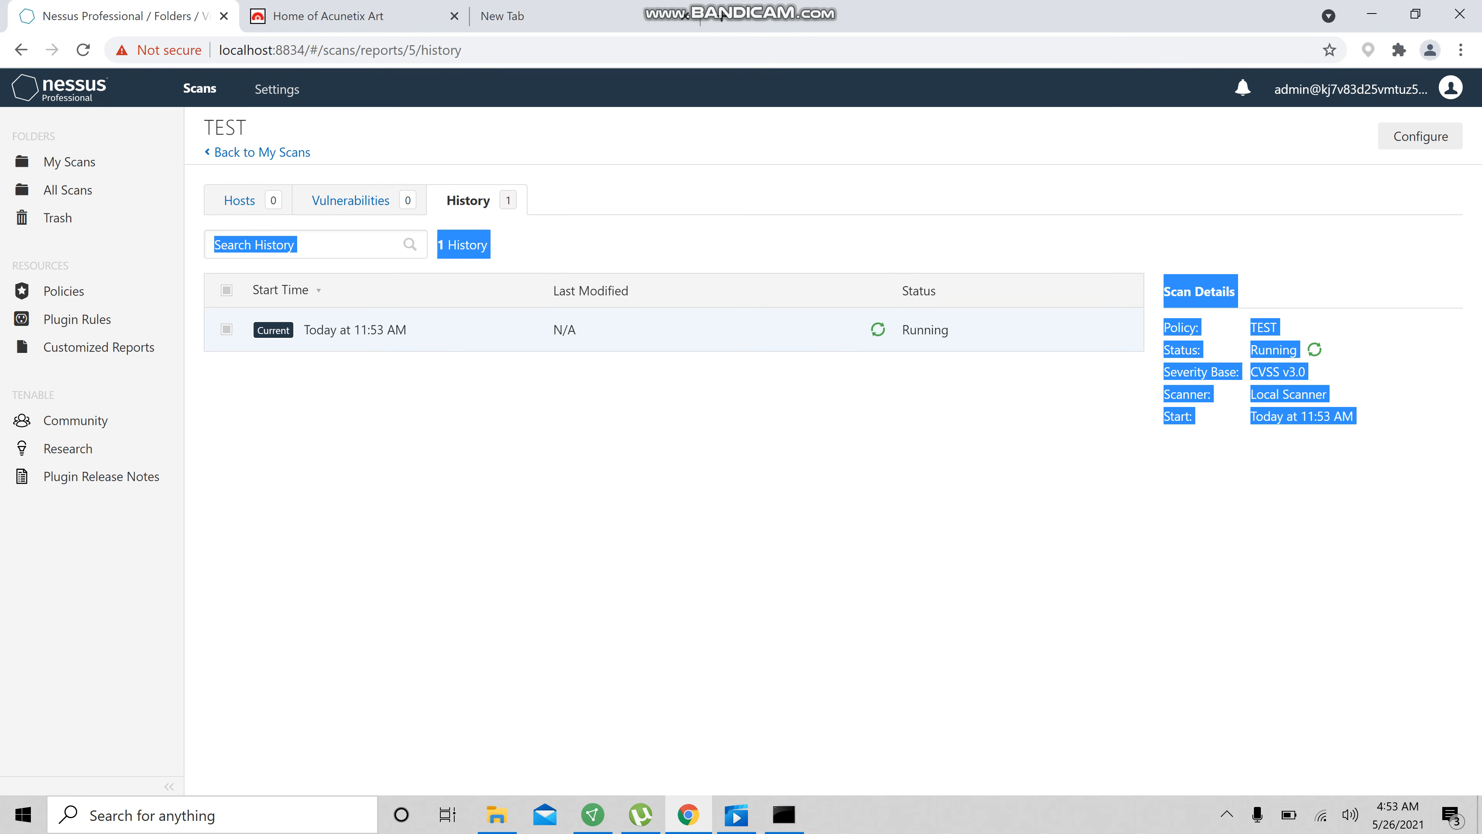
pyautogui.click(1227, 815)
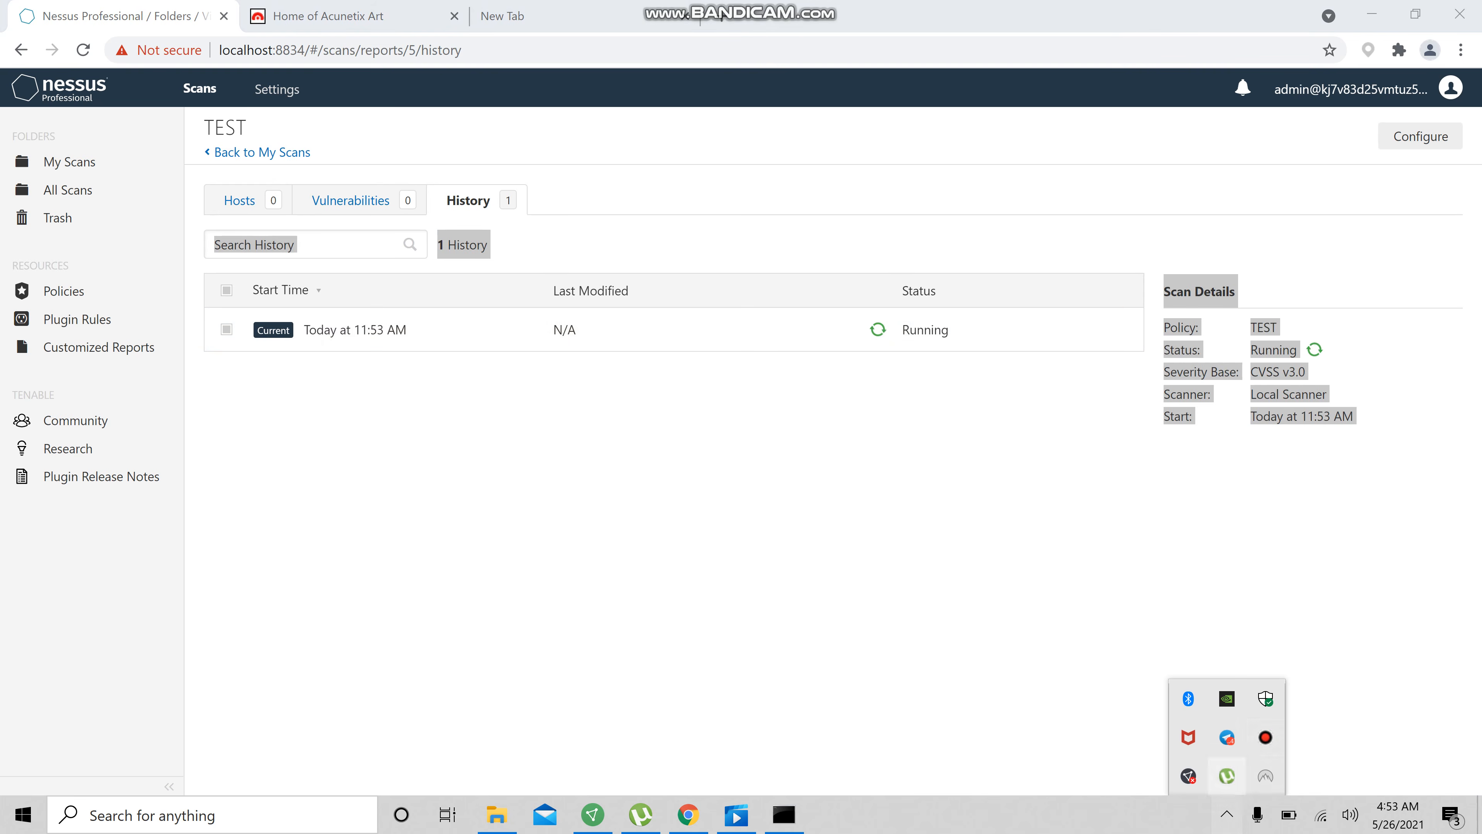
pyautogui.click(1265, 736)
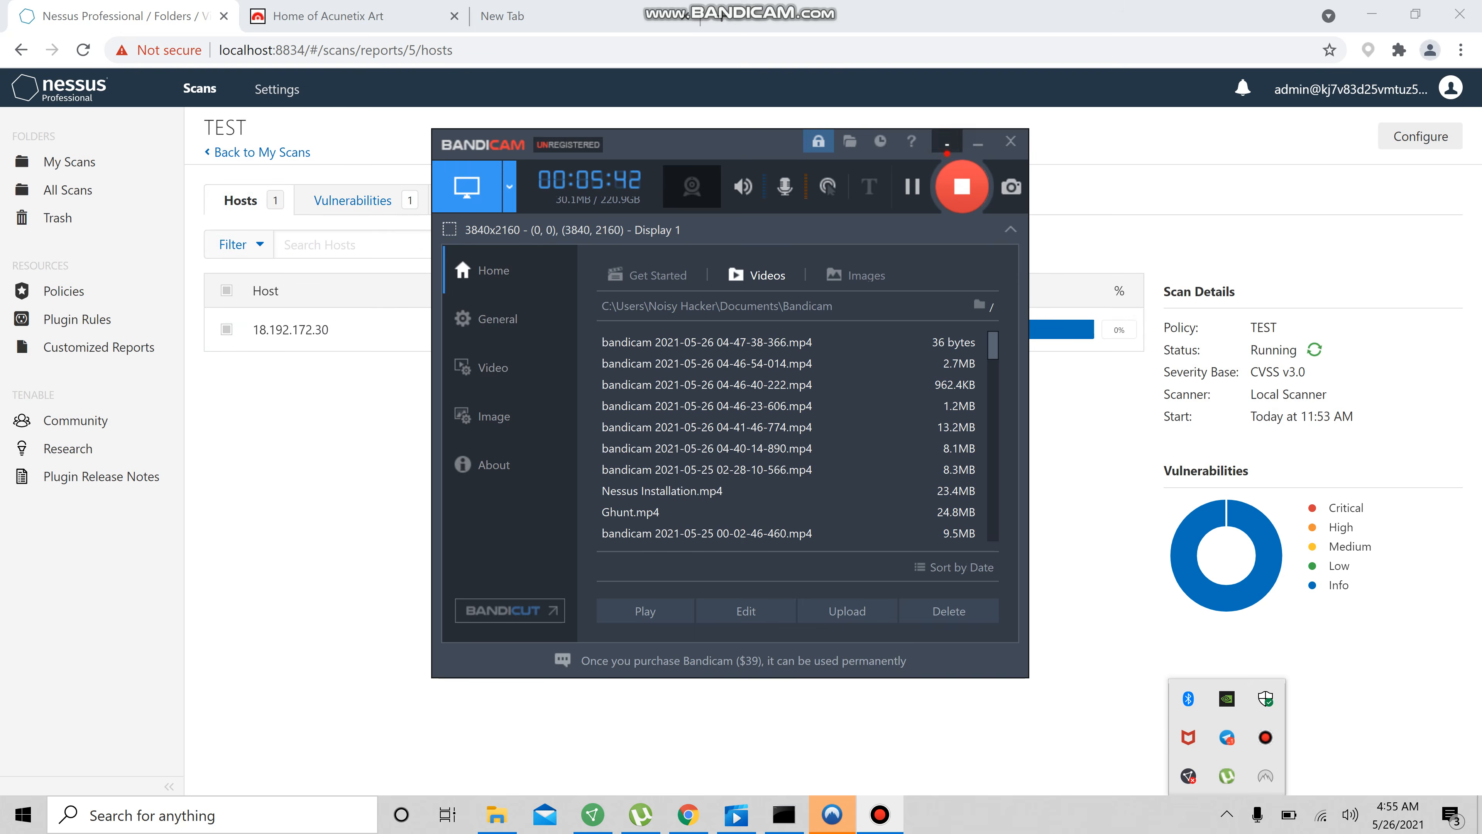
pyautogui.click(946, 143)
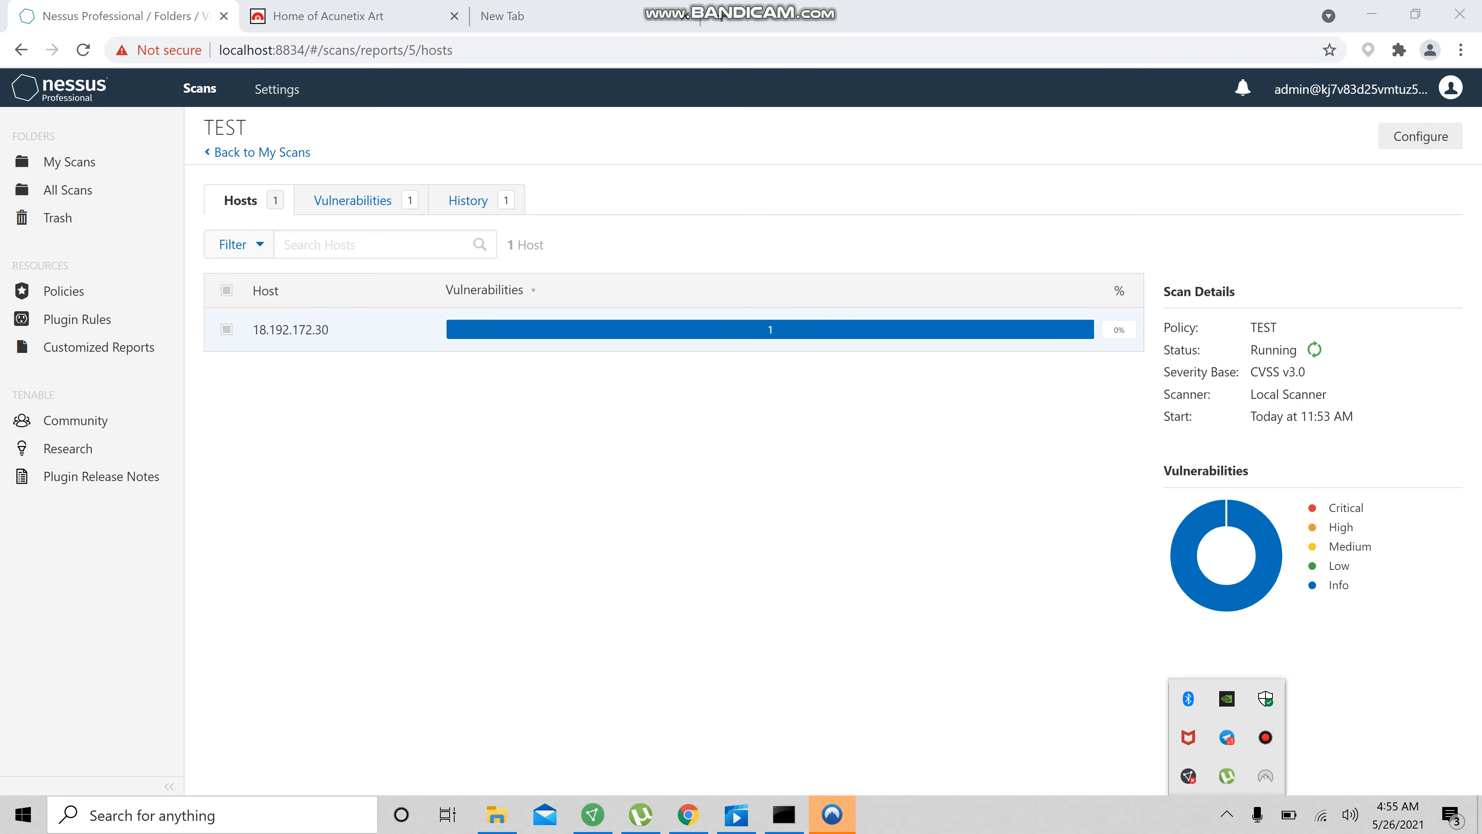
pyautogui.click(1265, 737)
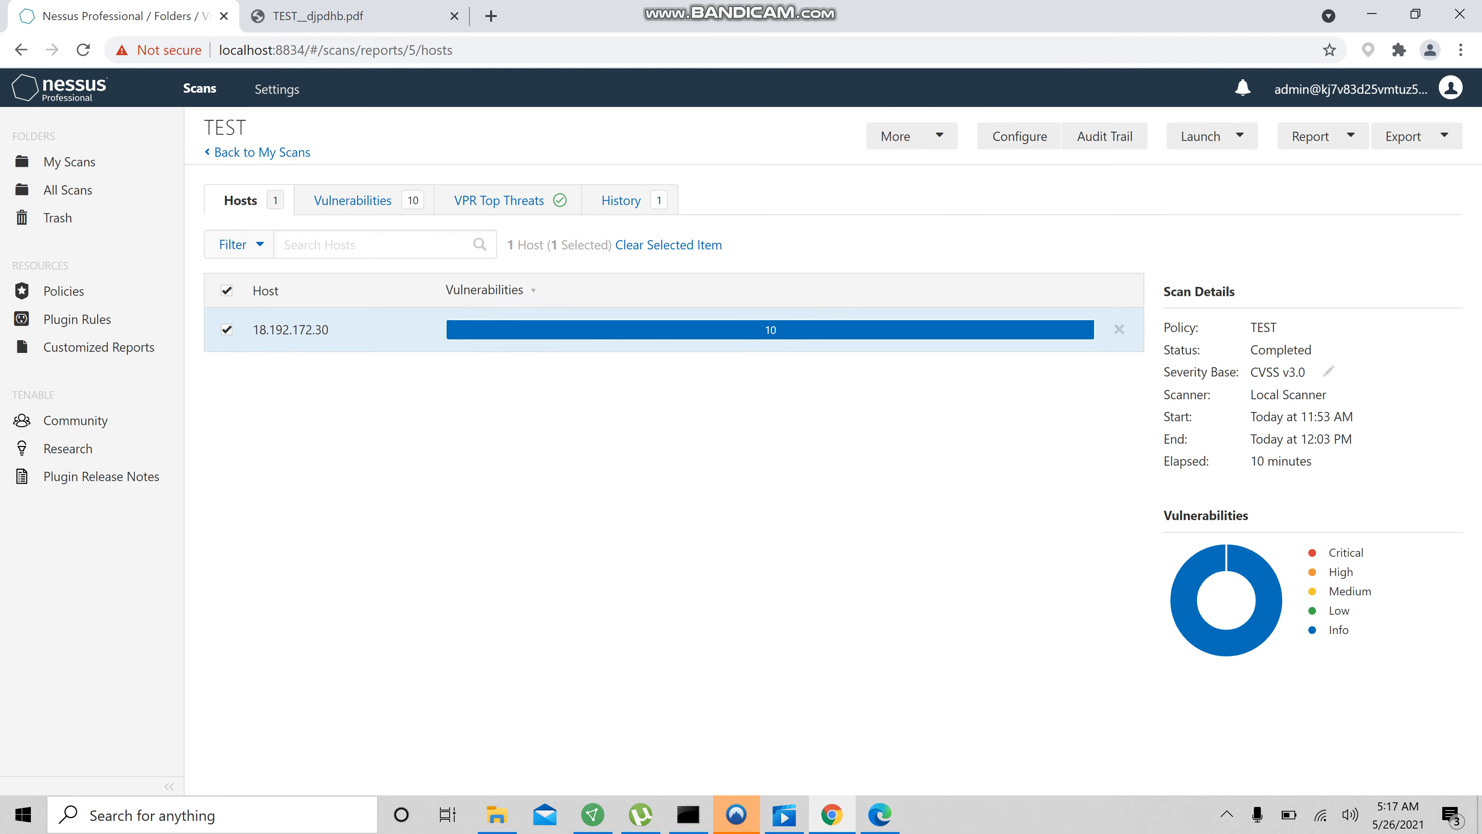
# Open host 18.192.172.30's vulnerabilities and generate a Custom PDF report with vulnerabilities grouped by Host
pyautogui.click(854, 335)
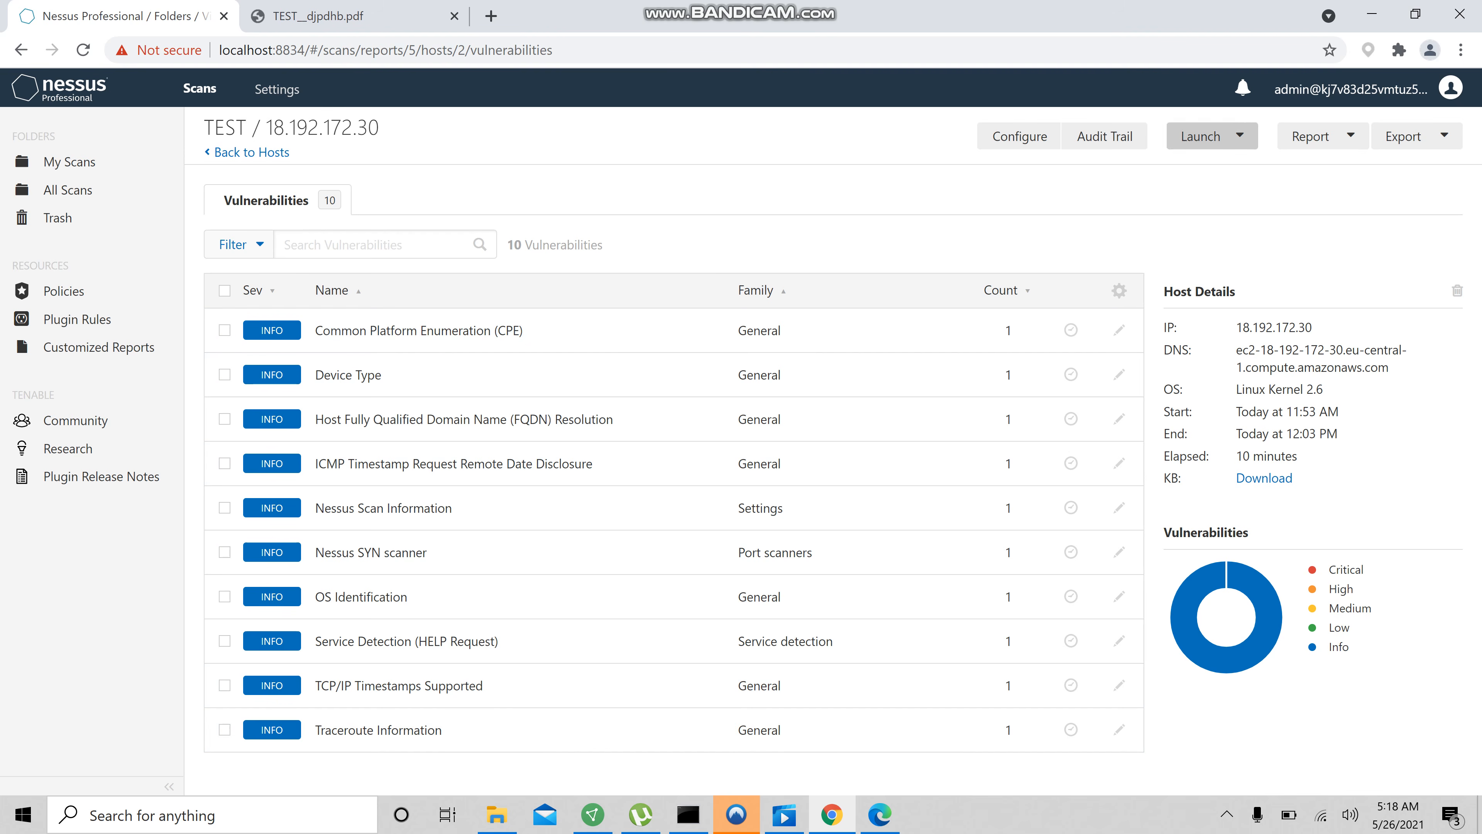
pyautogui.click(1329, 126)
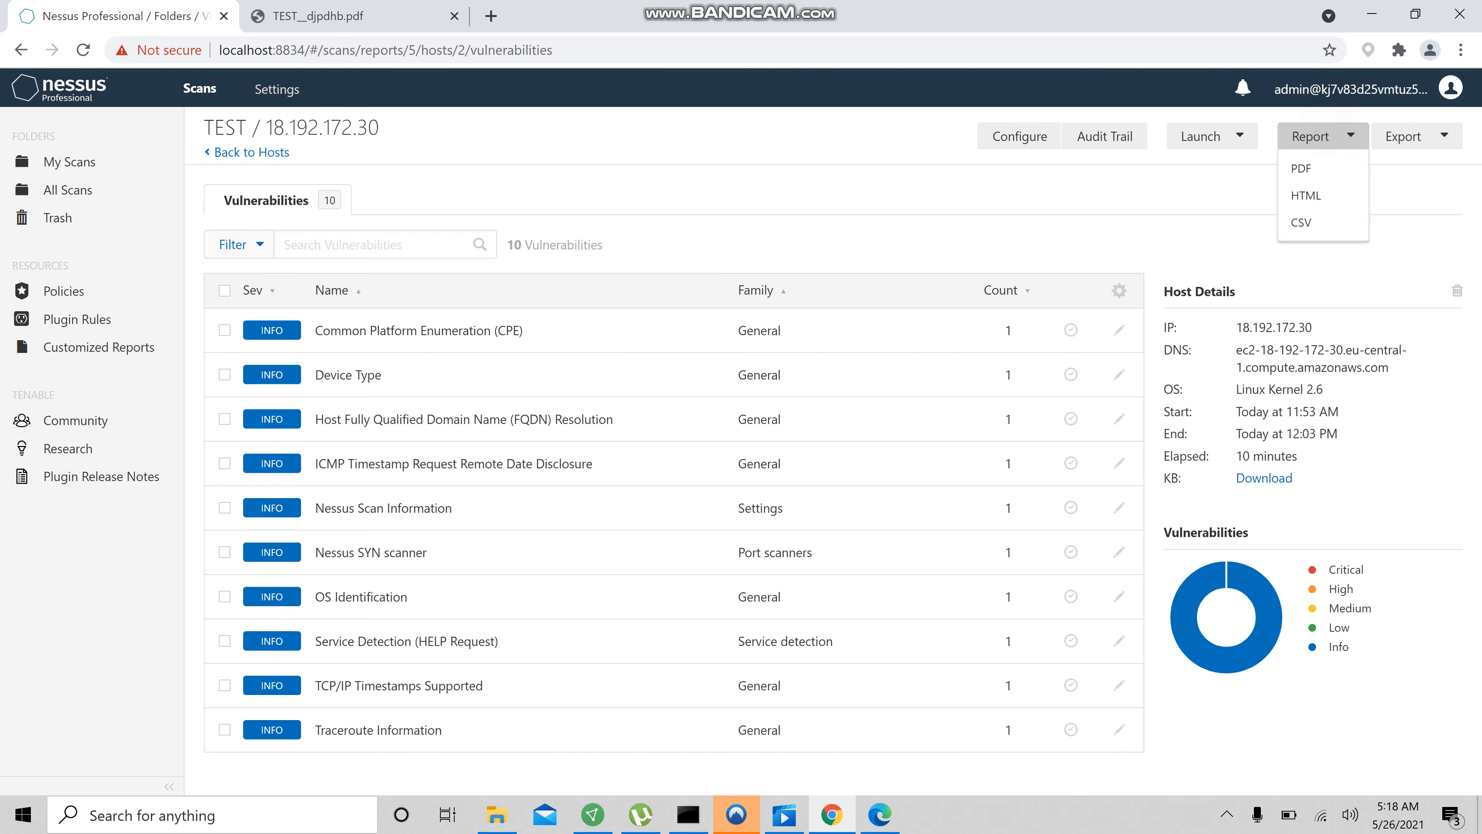
pyautogui.click(1307, 172)
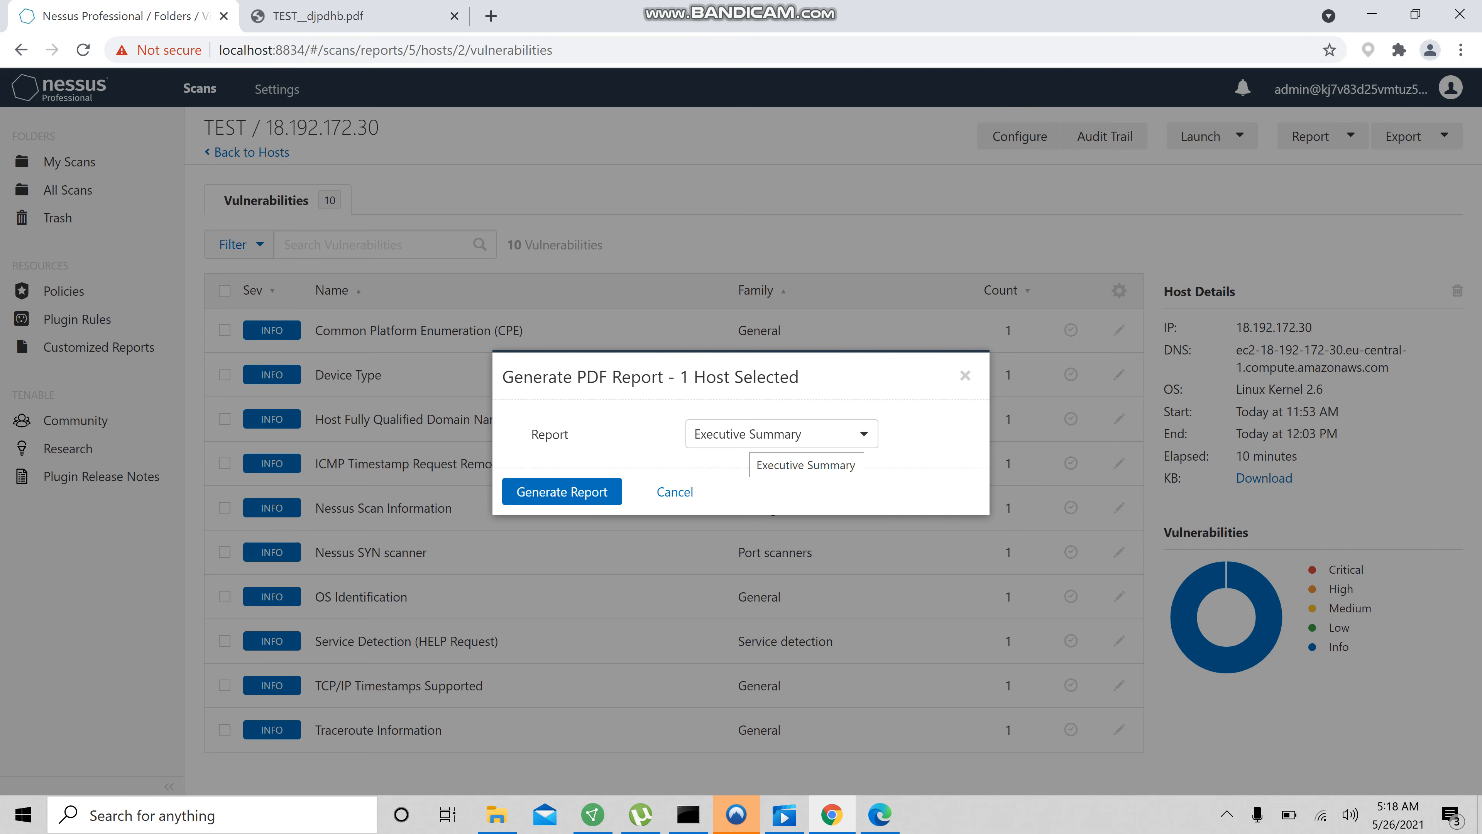
pyautogui.click(748, 433)
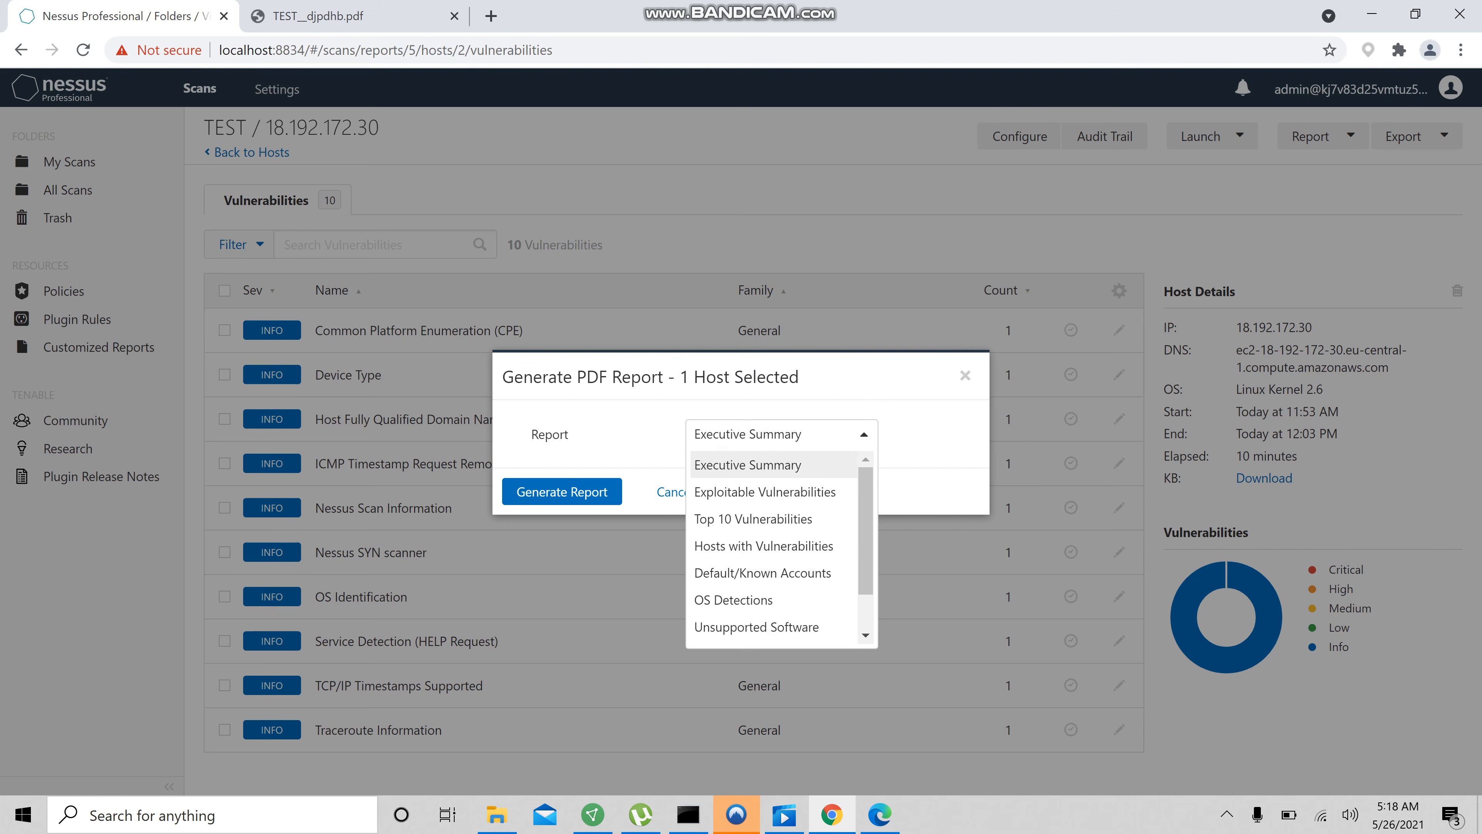
pyautogui.scroll(-1, 771, 574)
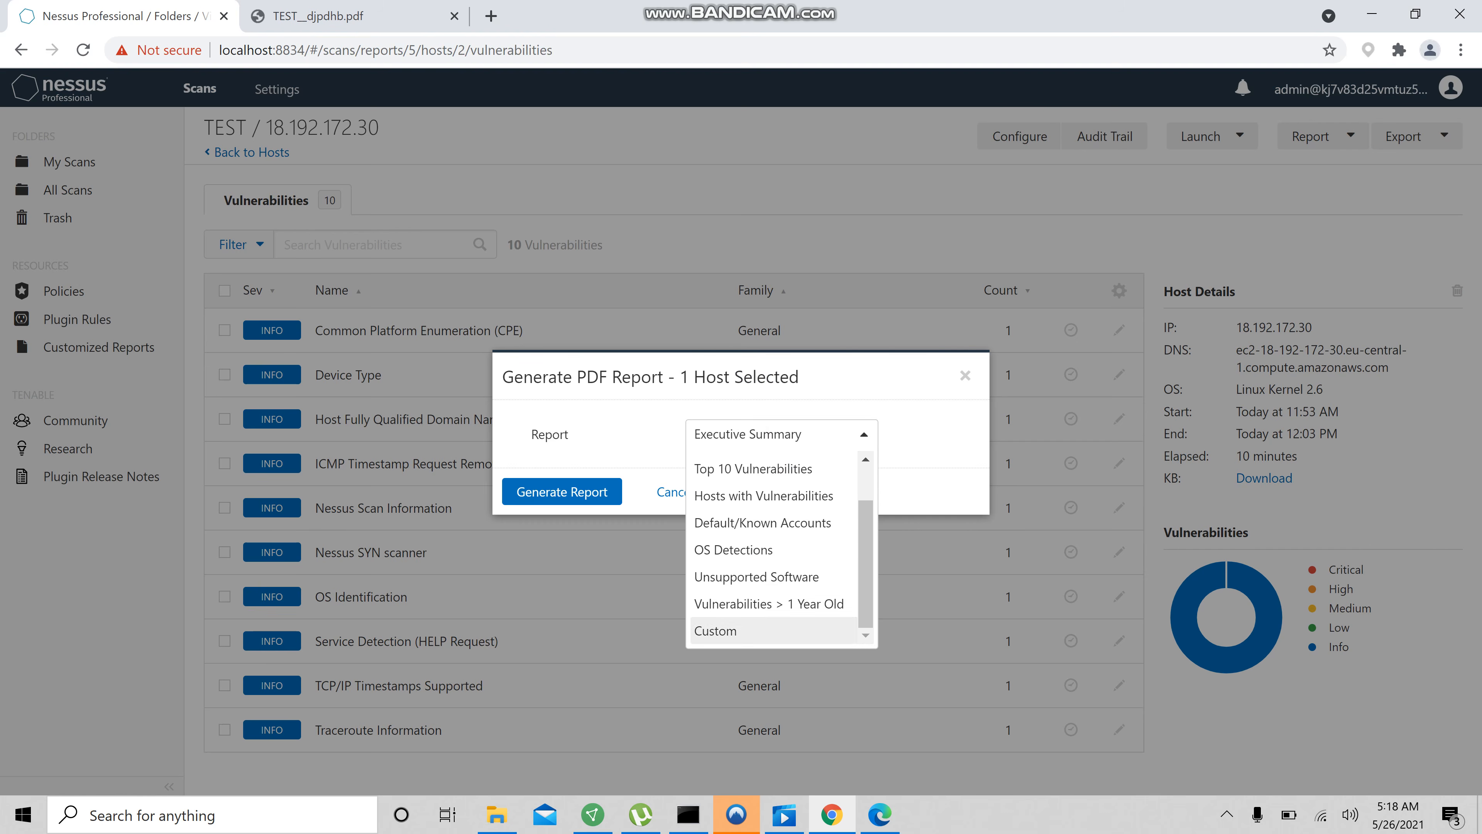
pyautogui.click(749, 630)
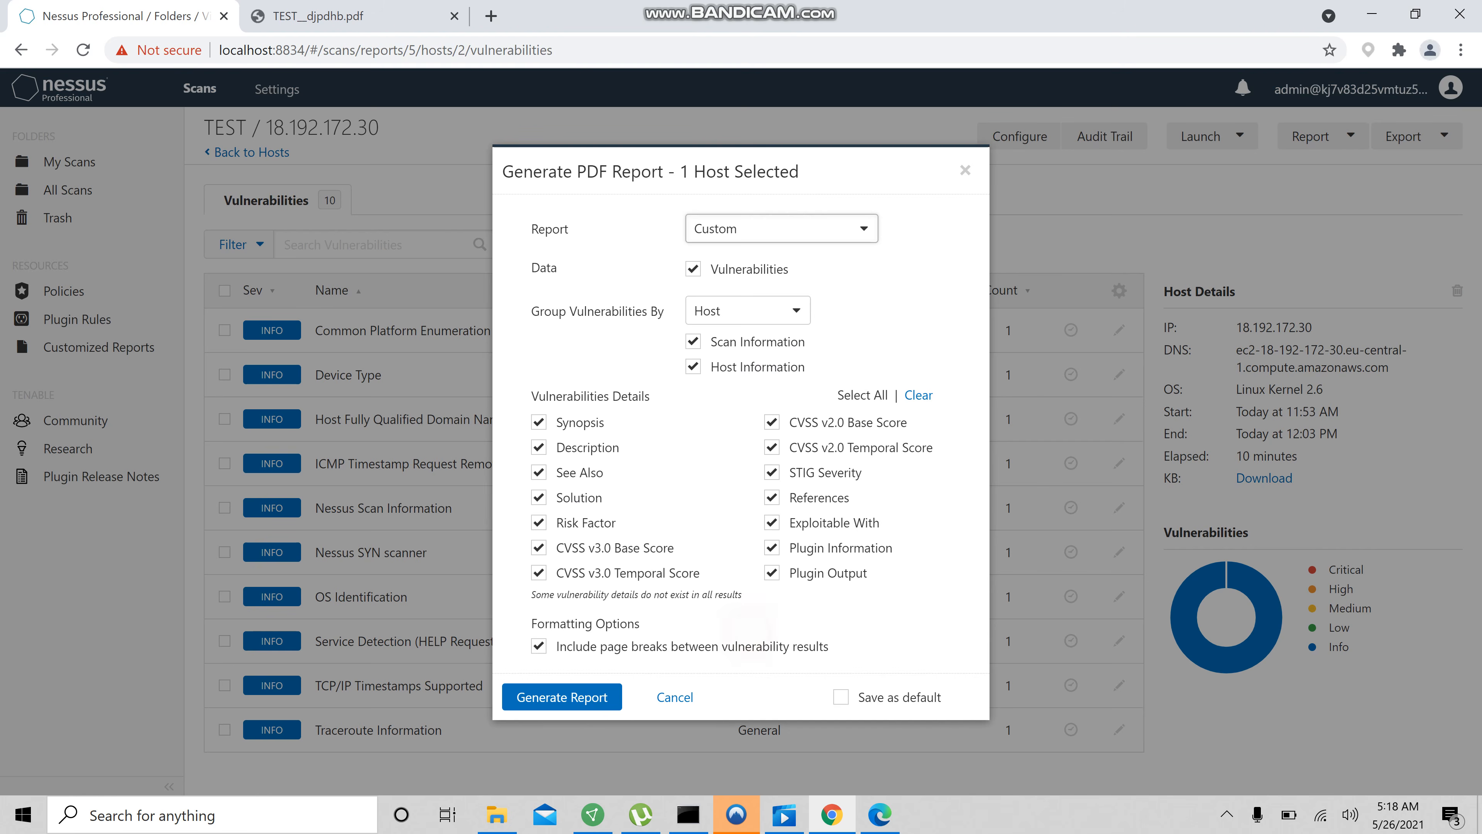
pyautogui.click(752, 302)
pyautogui.click(749, 308)
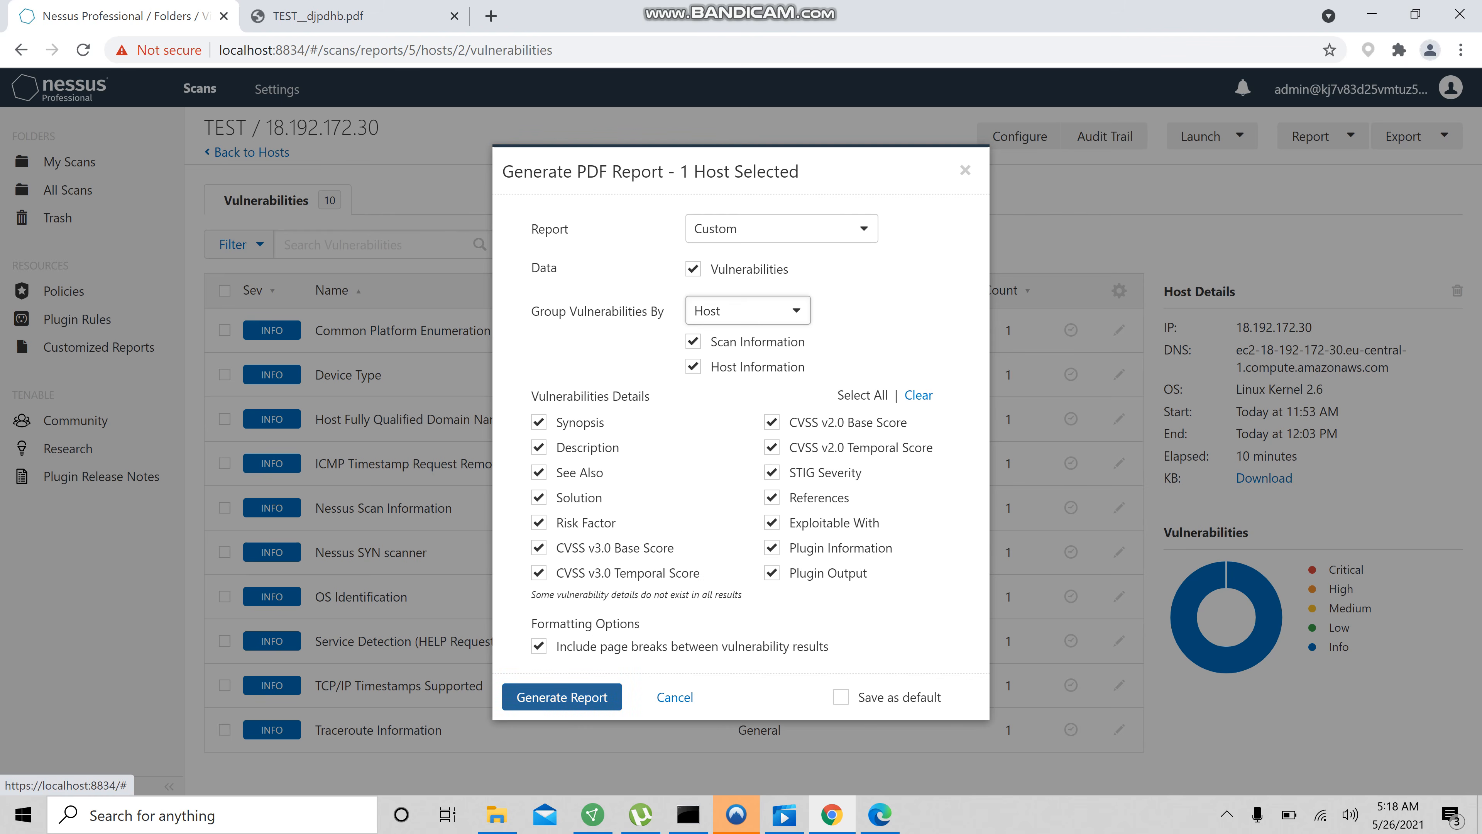
pyautogui.click(562, 696)
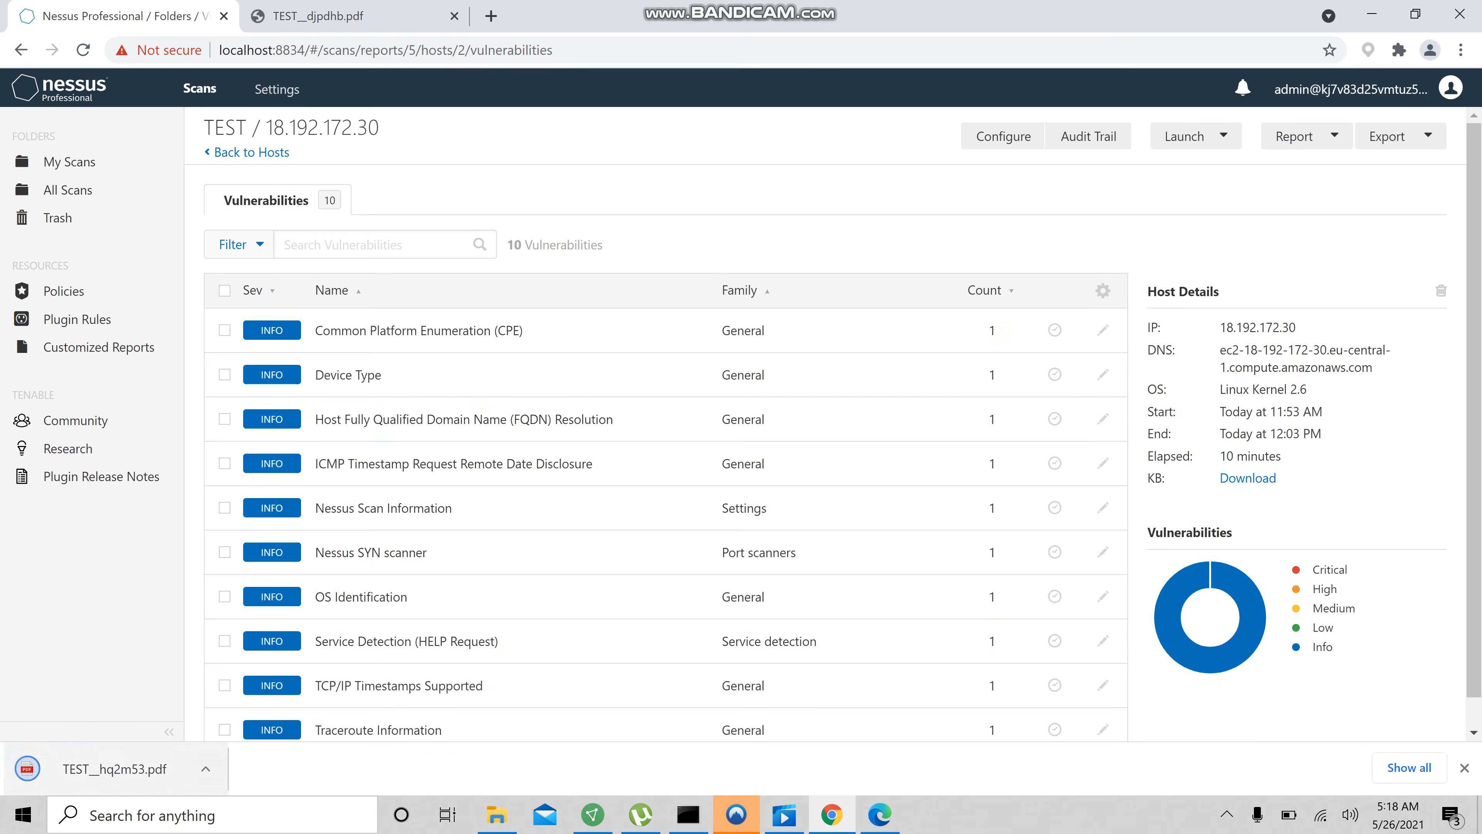
# Open the downloaded PDF report and scroll through its pages to review the host's findings
pyautogui.click(130, 776)
pyautogui.scroll(-10, 877, 432)
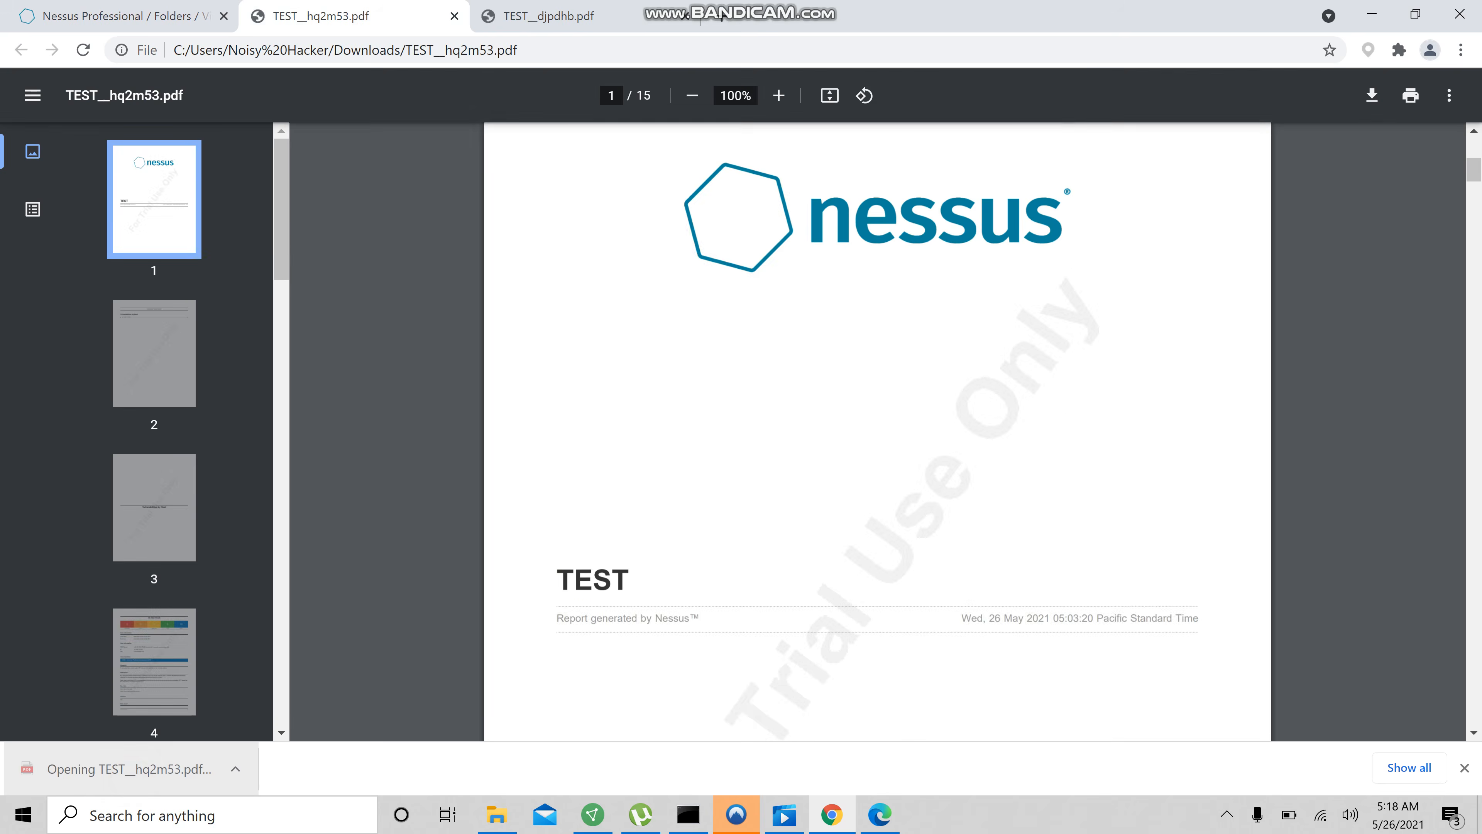
pyautogui.scroll(-15, 877, 432)
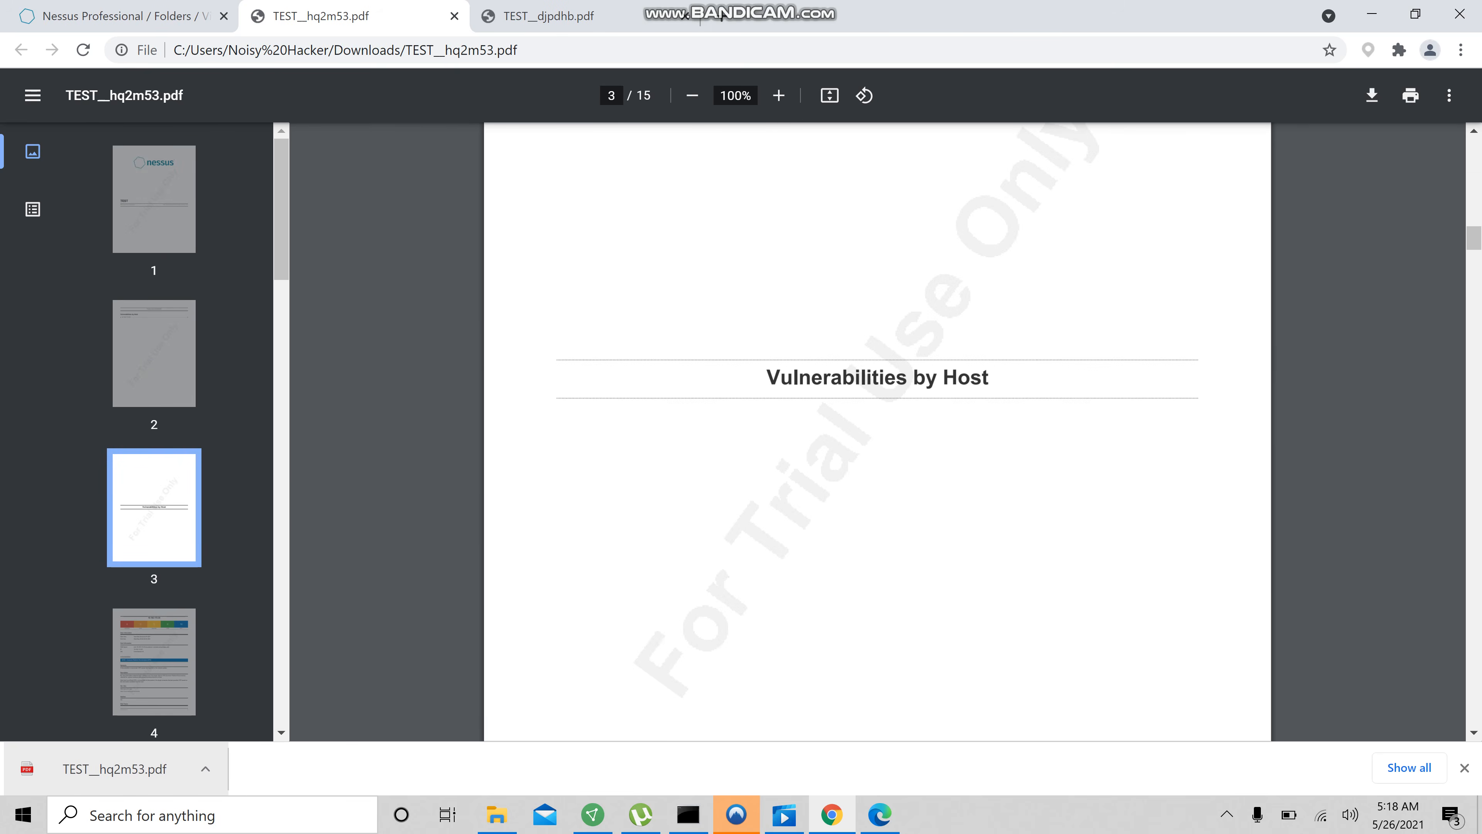
pyautogui.scroll(-15, 877, 432)
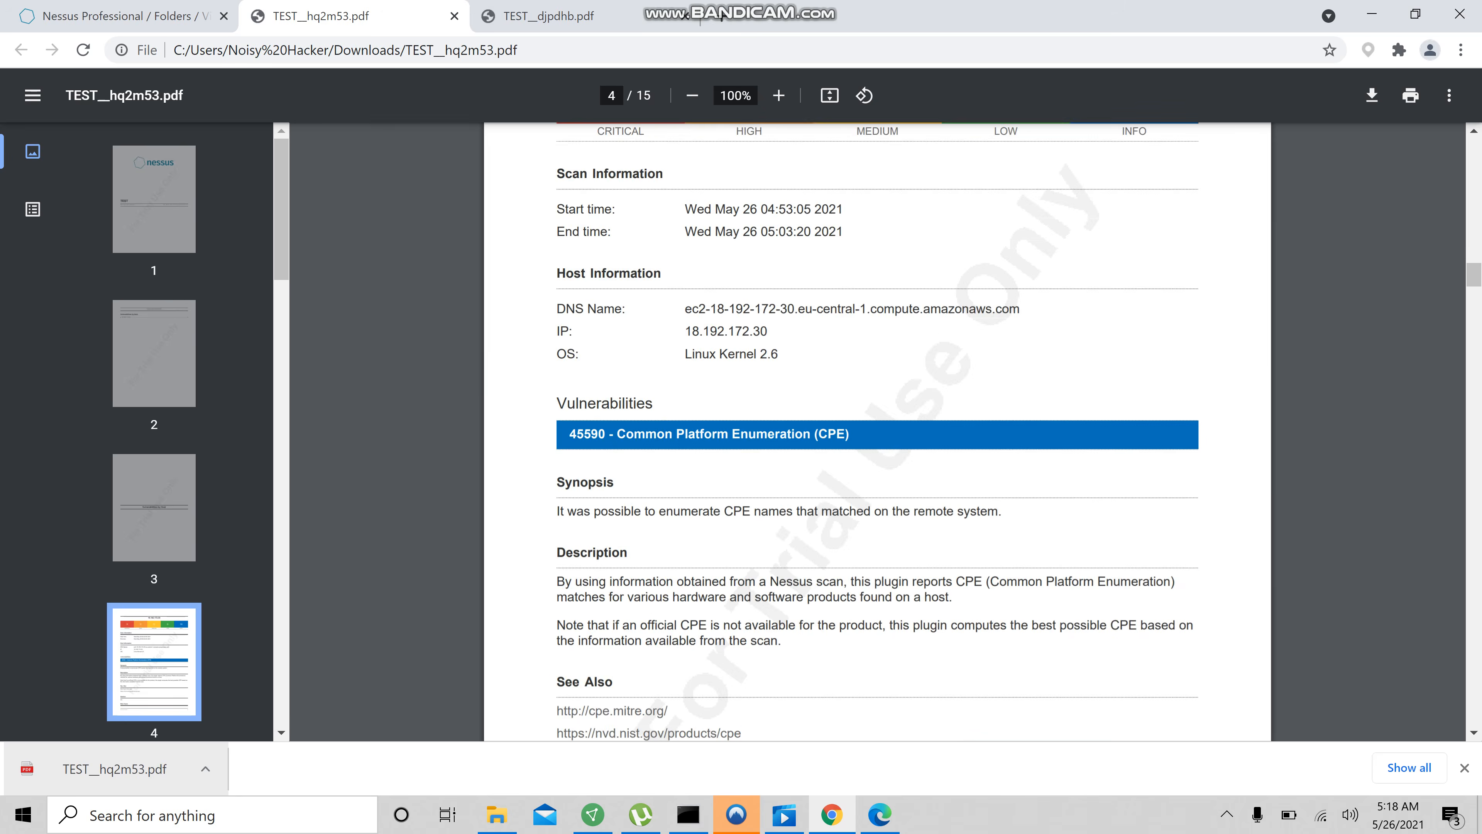
pyautogui.scroll(-20, 877, 432)
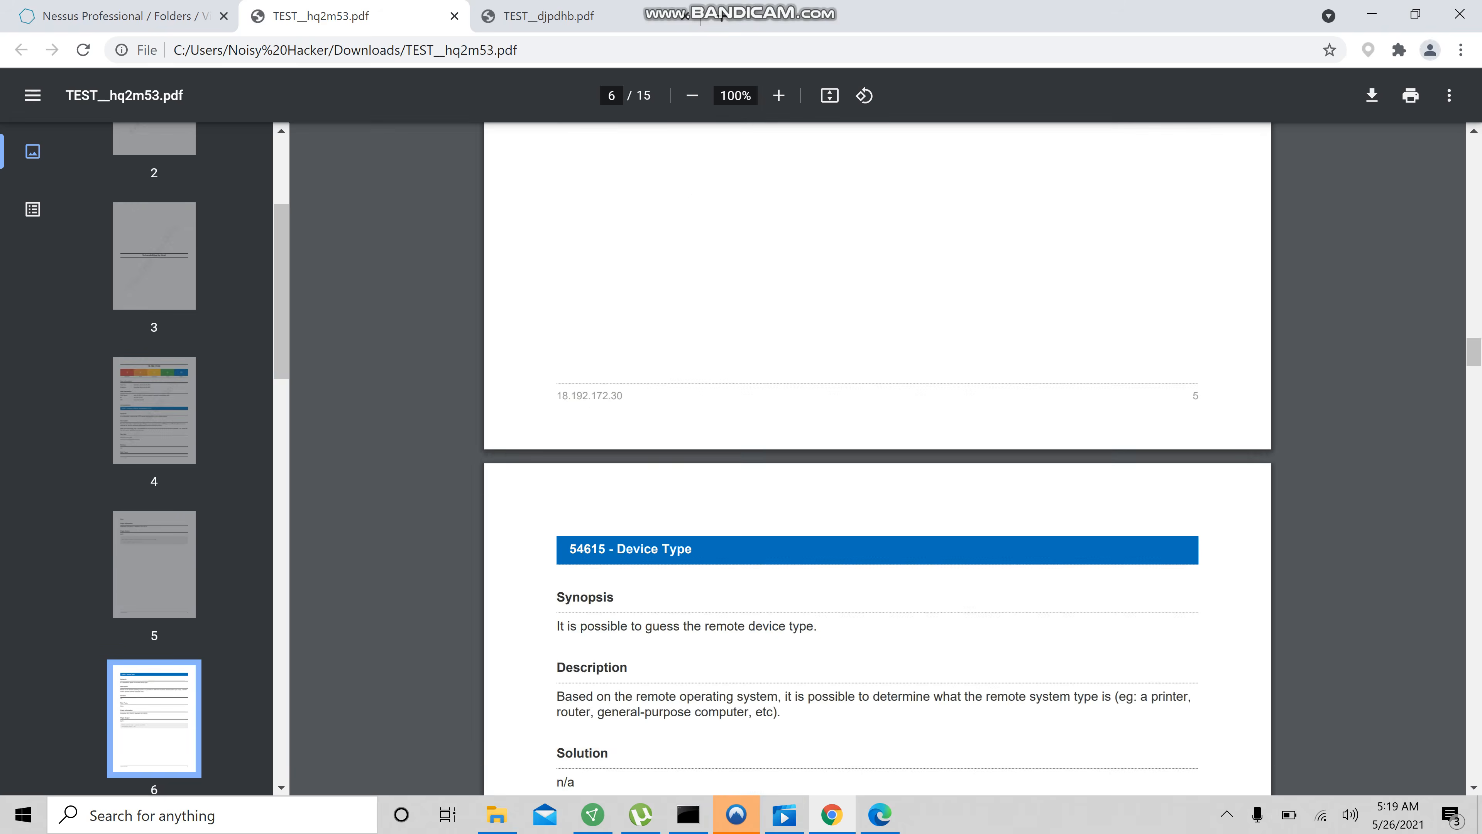
pyautogui.scroll(10, 876, 459)
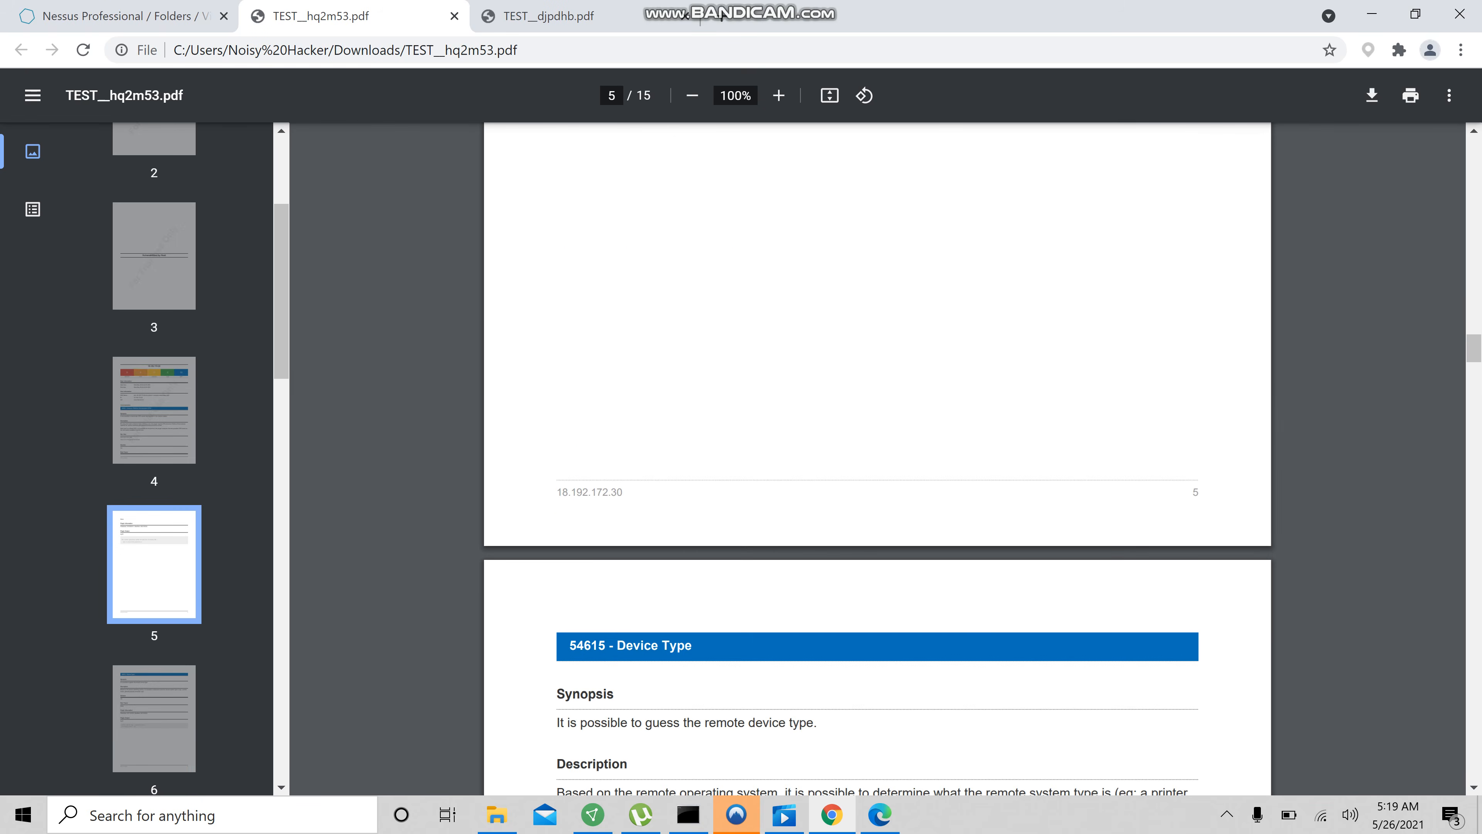
pyautogui.click(1226, 814)
pyautogui.click(1265, 737)
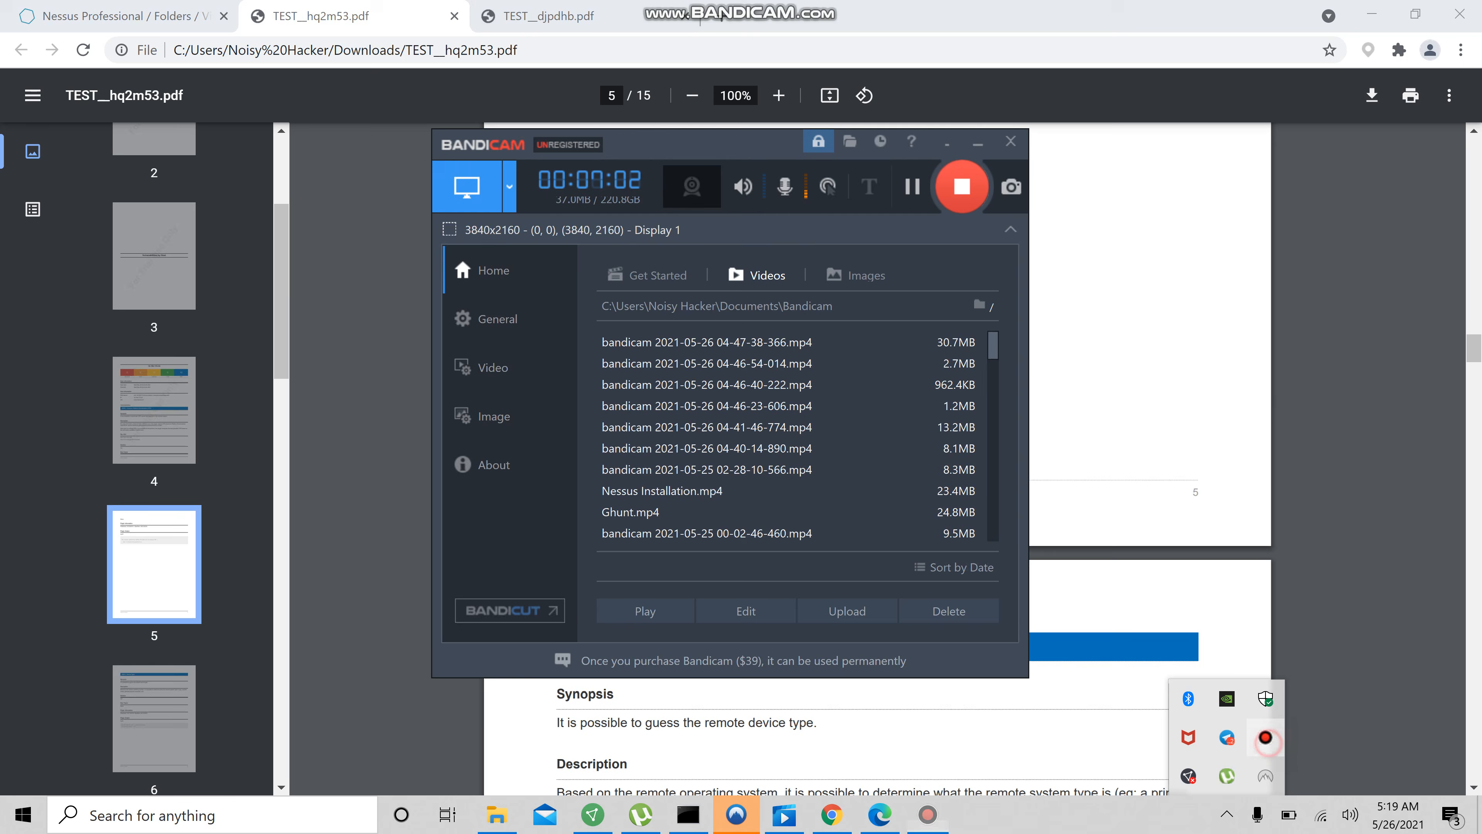